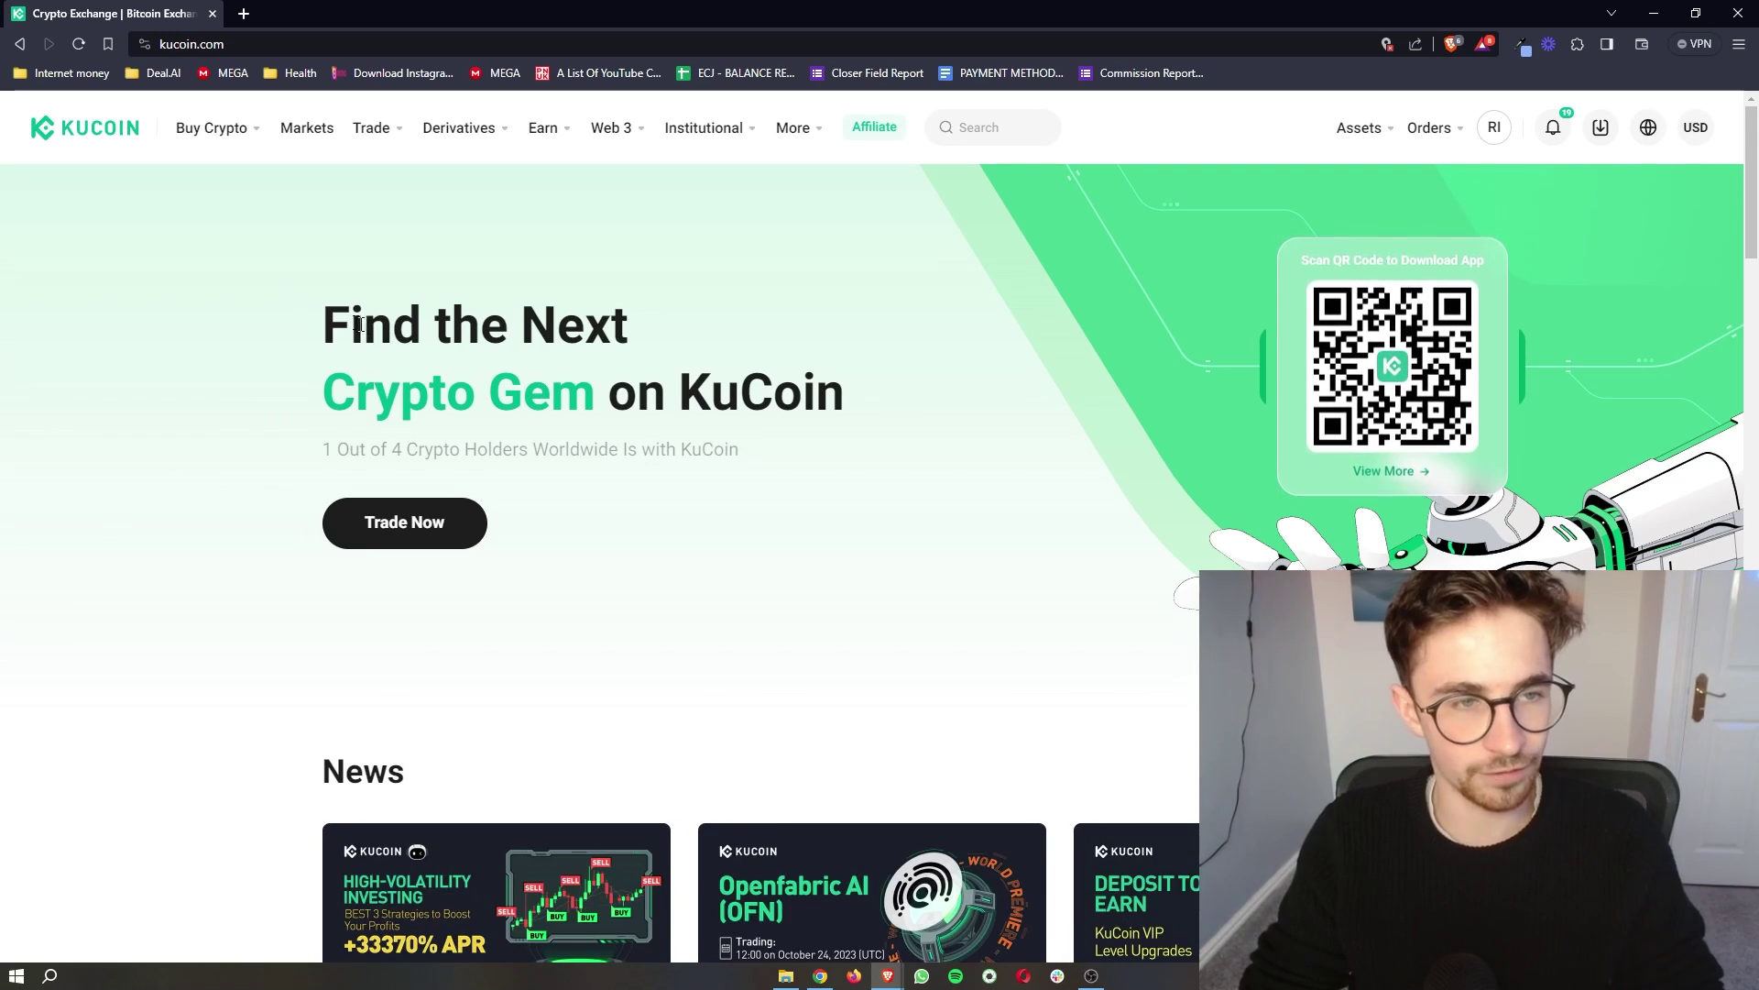
Open the Asset Overview page and show the per-coin holdings list
left_click_drag(352, 326, 775, 394)
left_click(925, 424)
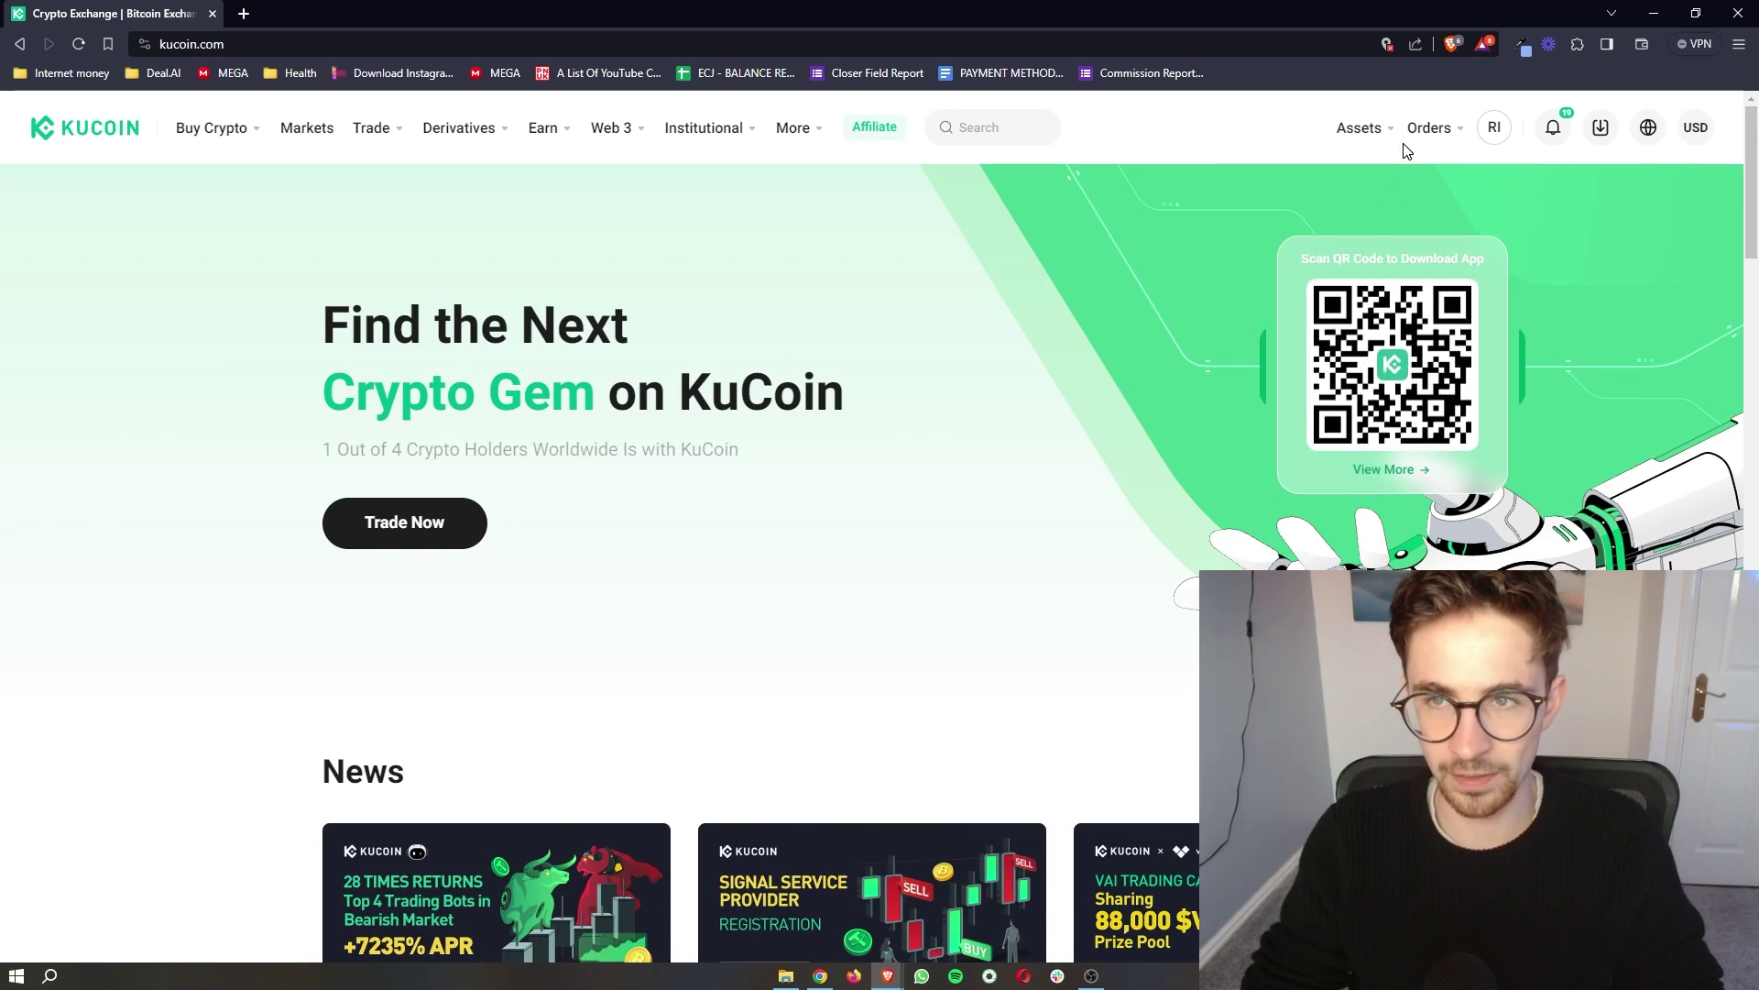
mouse_move(1384, 131)
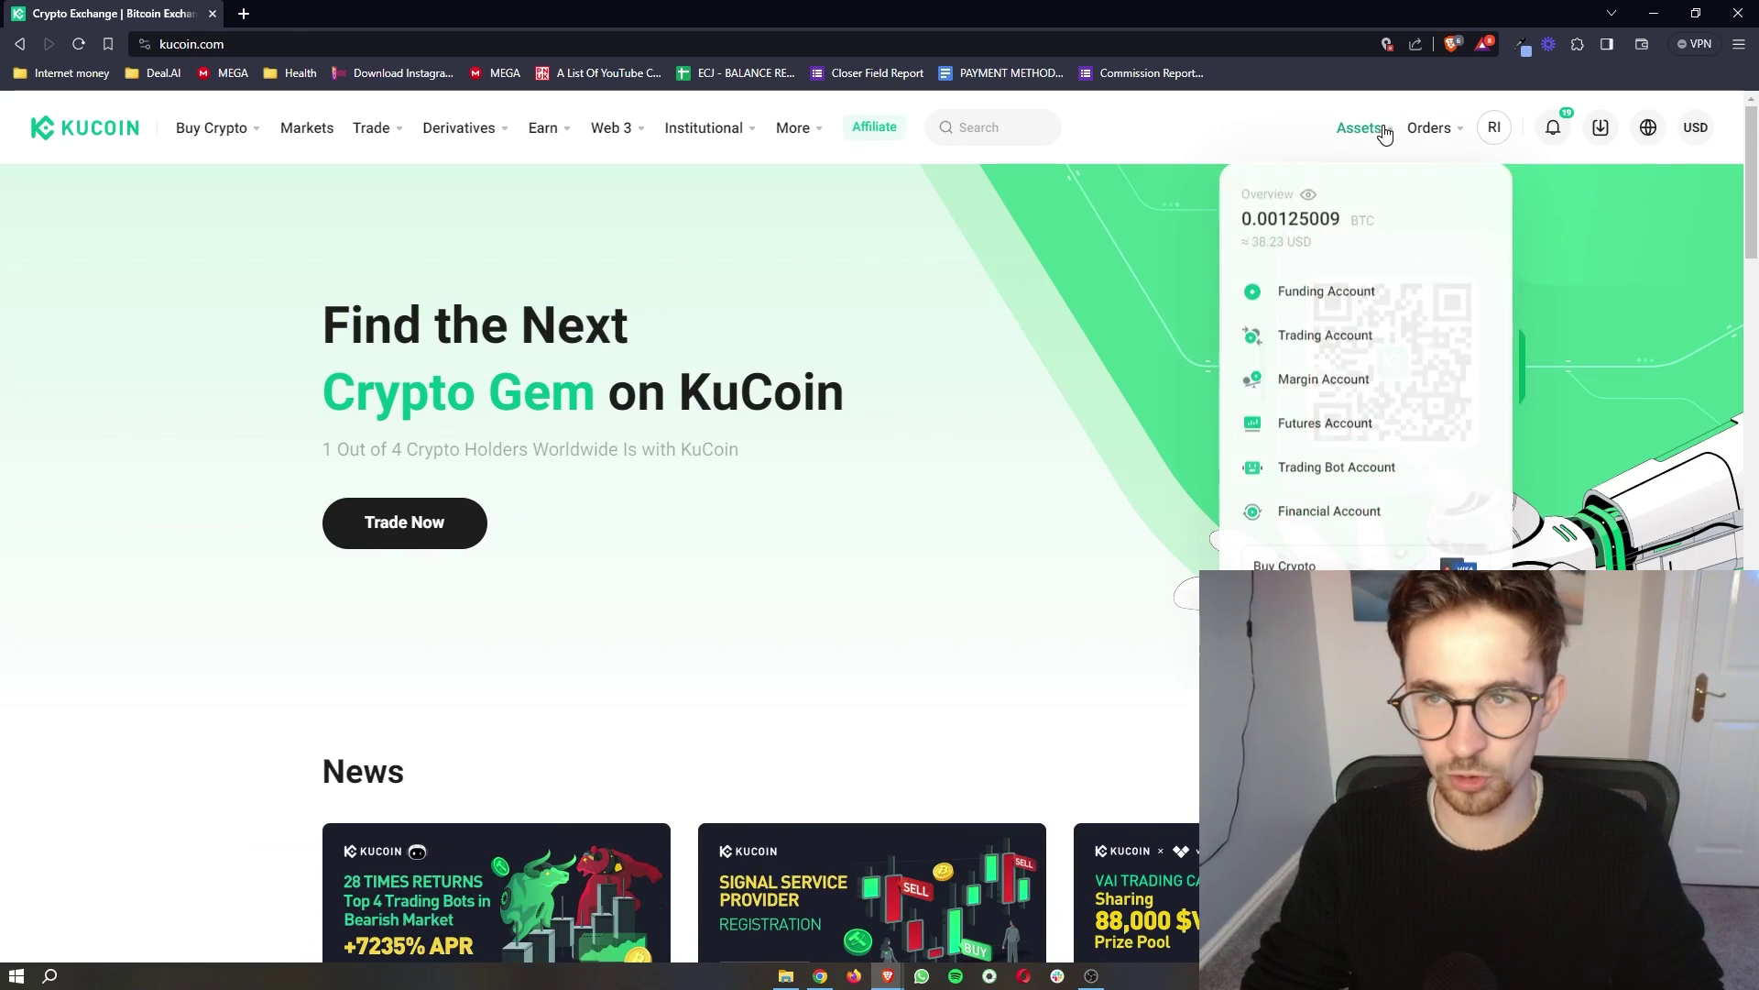
left_click(1309, 227)
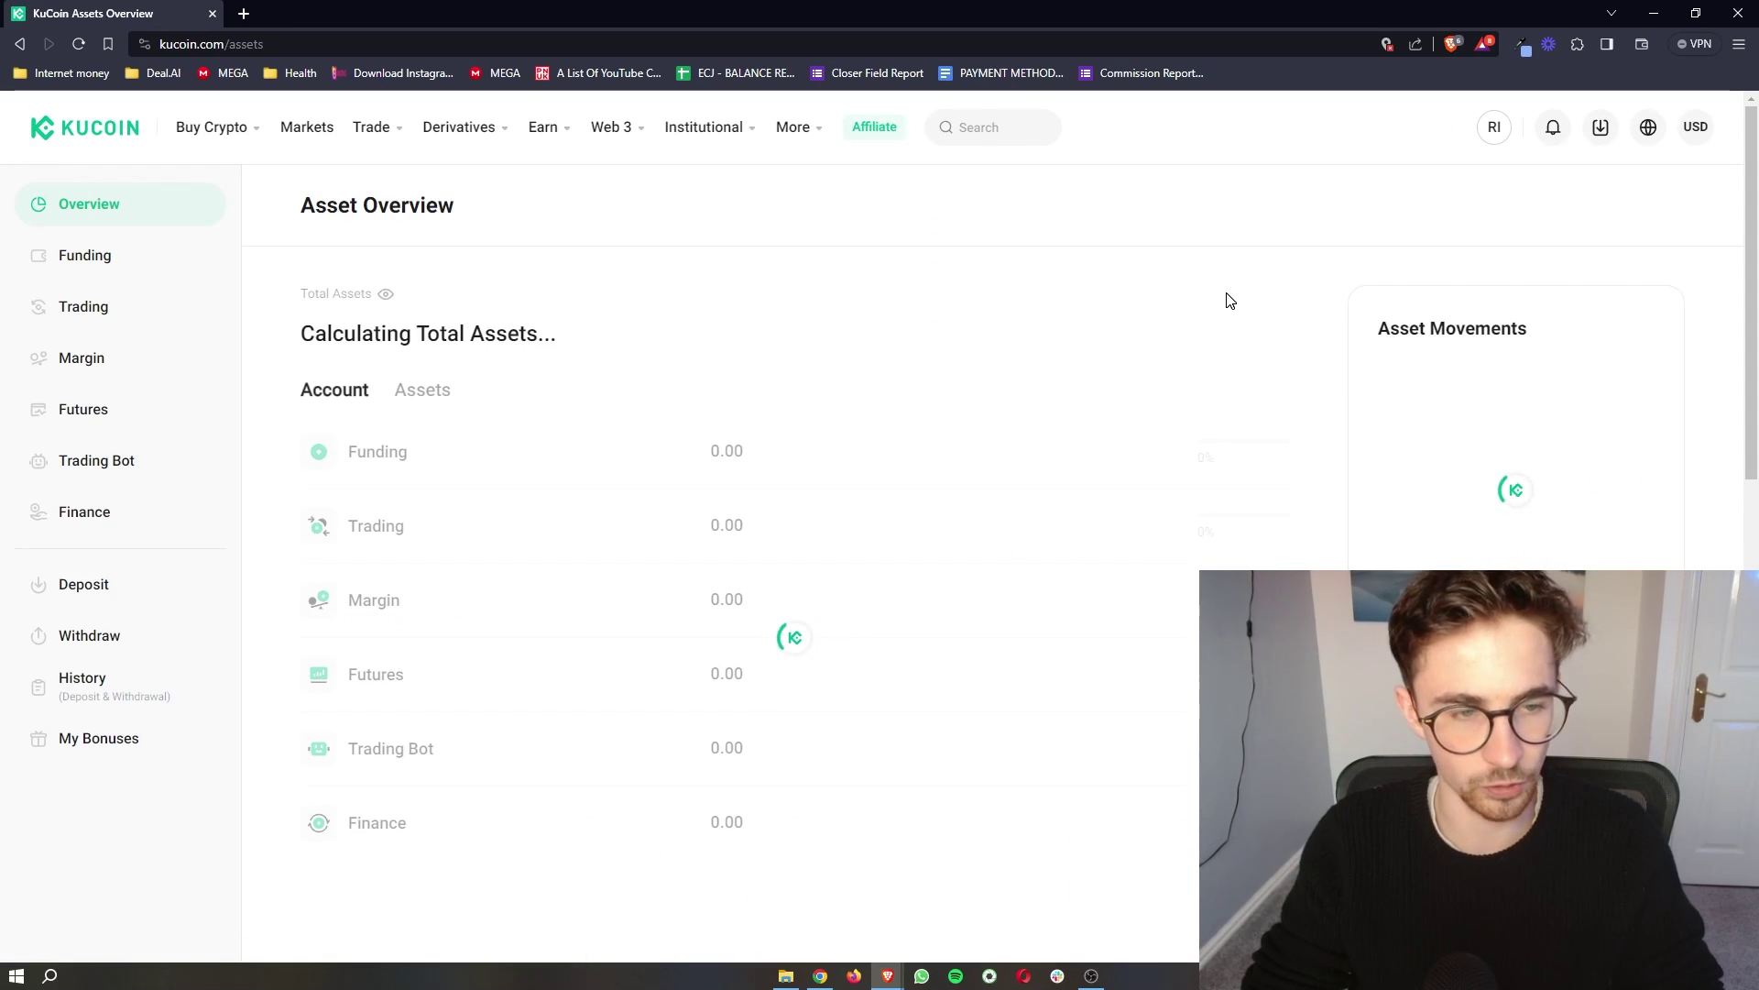
left_click(424, 392)
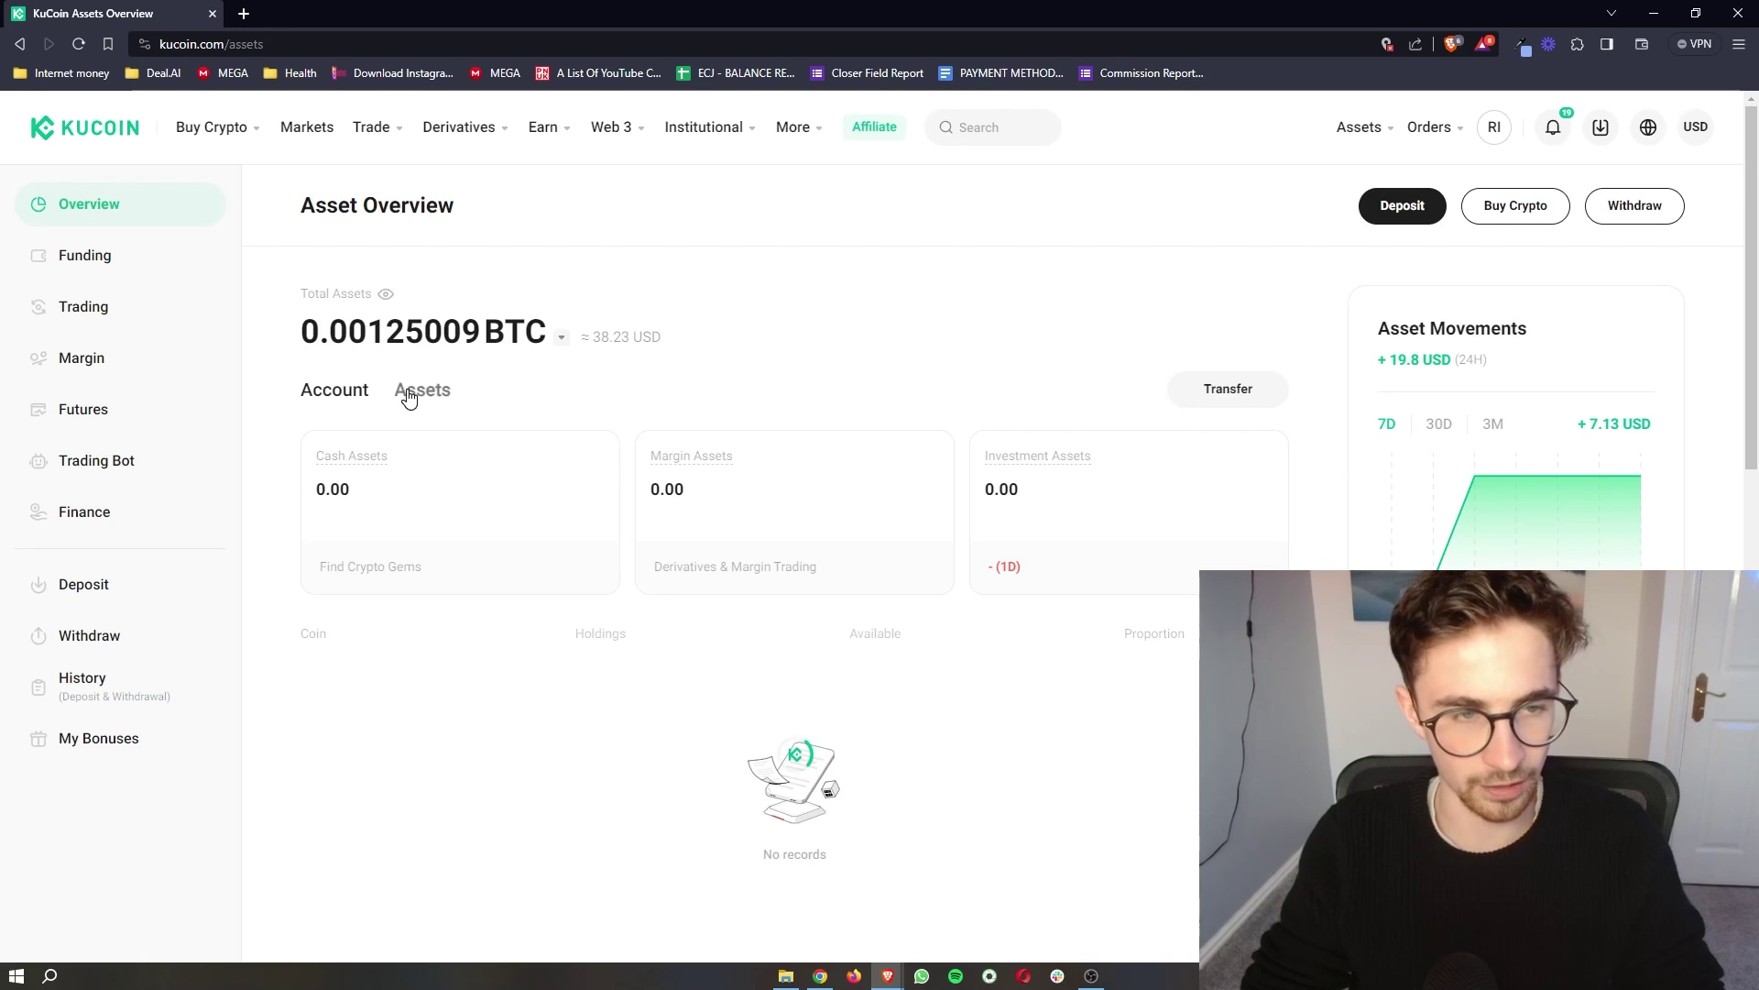
Point out the Litecoin holding of 0.3 LTC in the list
scroll(574, 468, "down", 2)
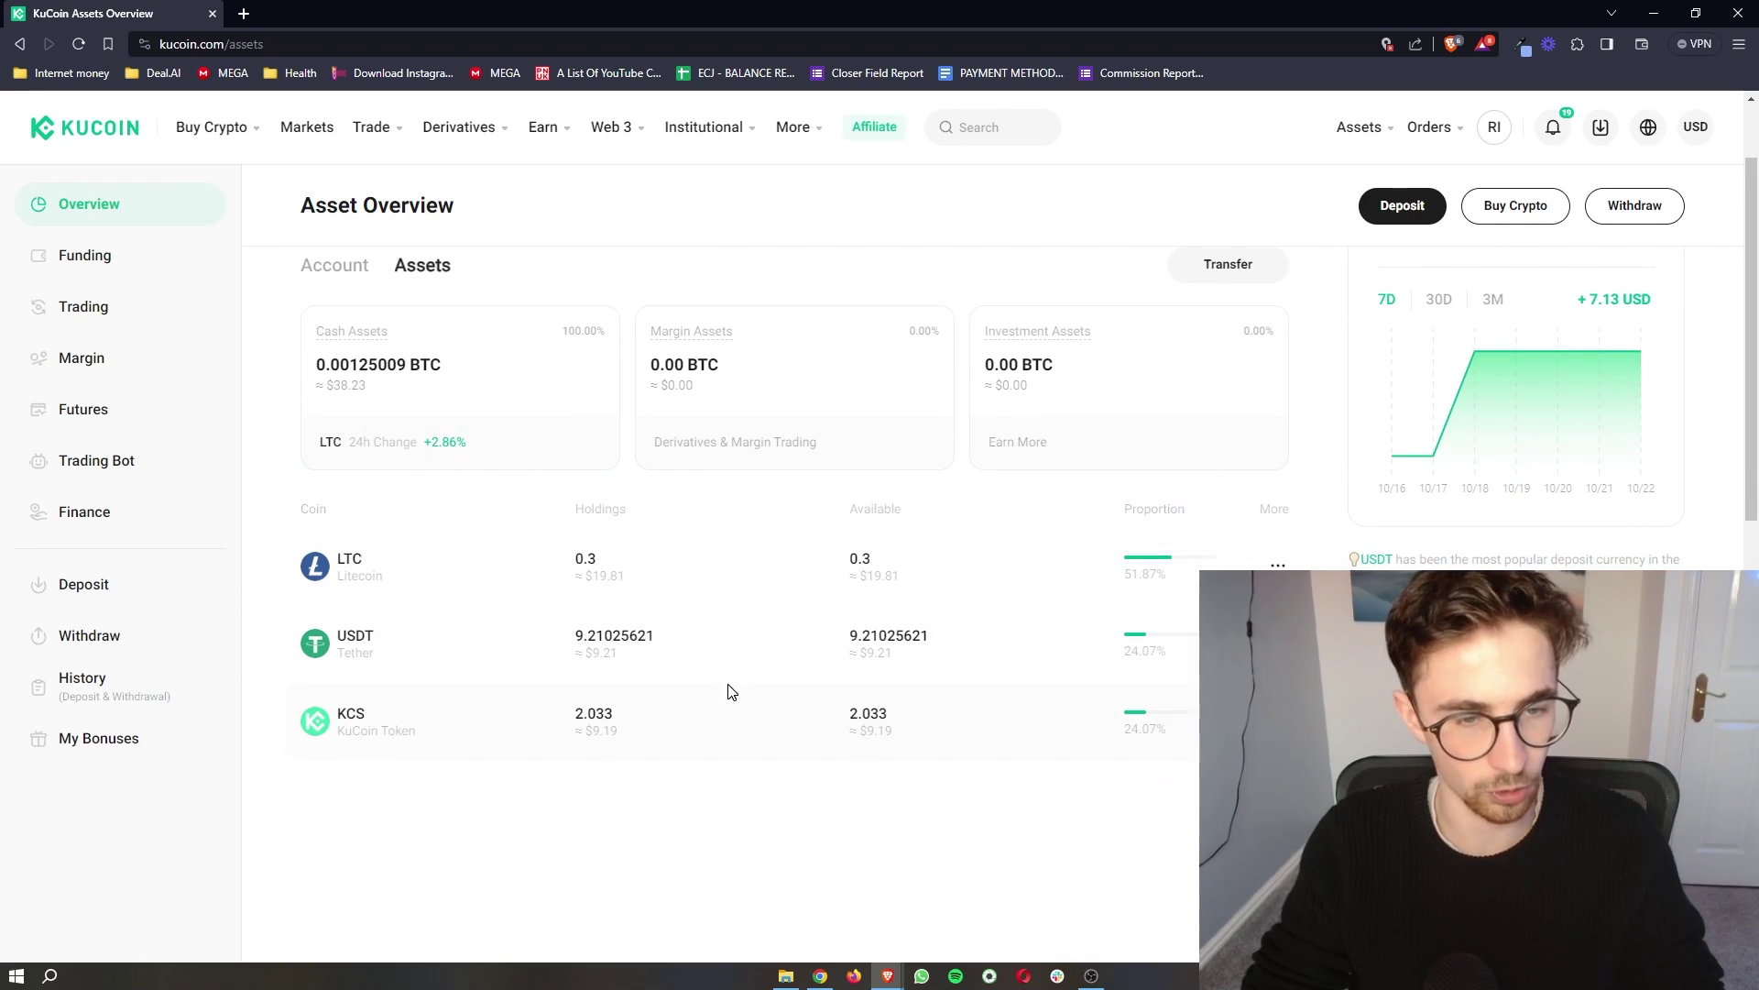
left_click_drag(336, 555, 445, 563)
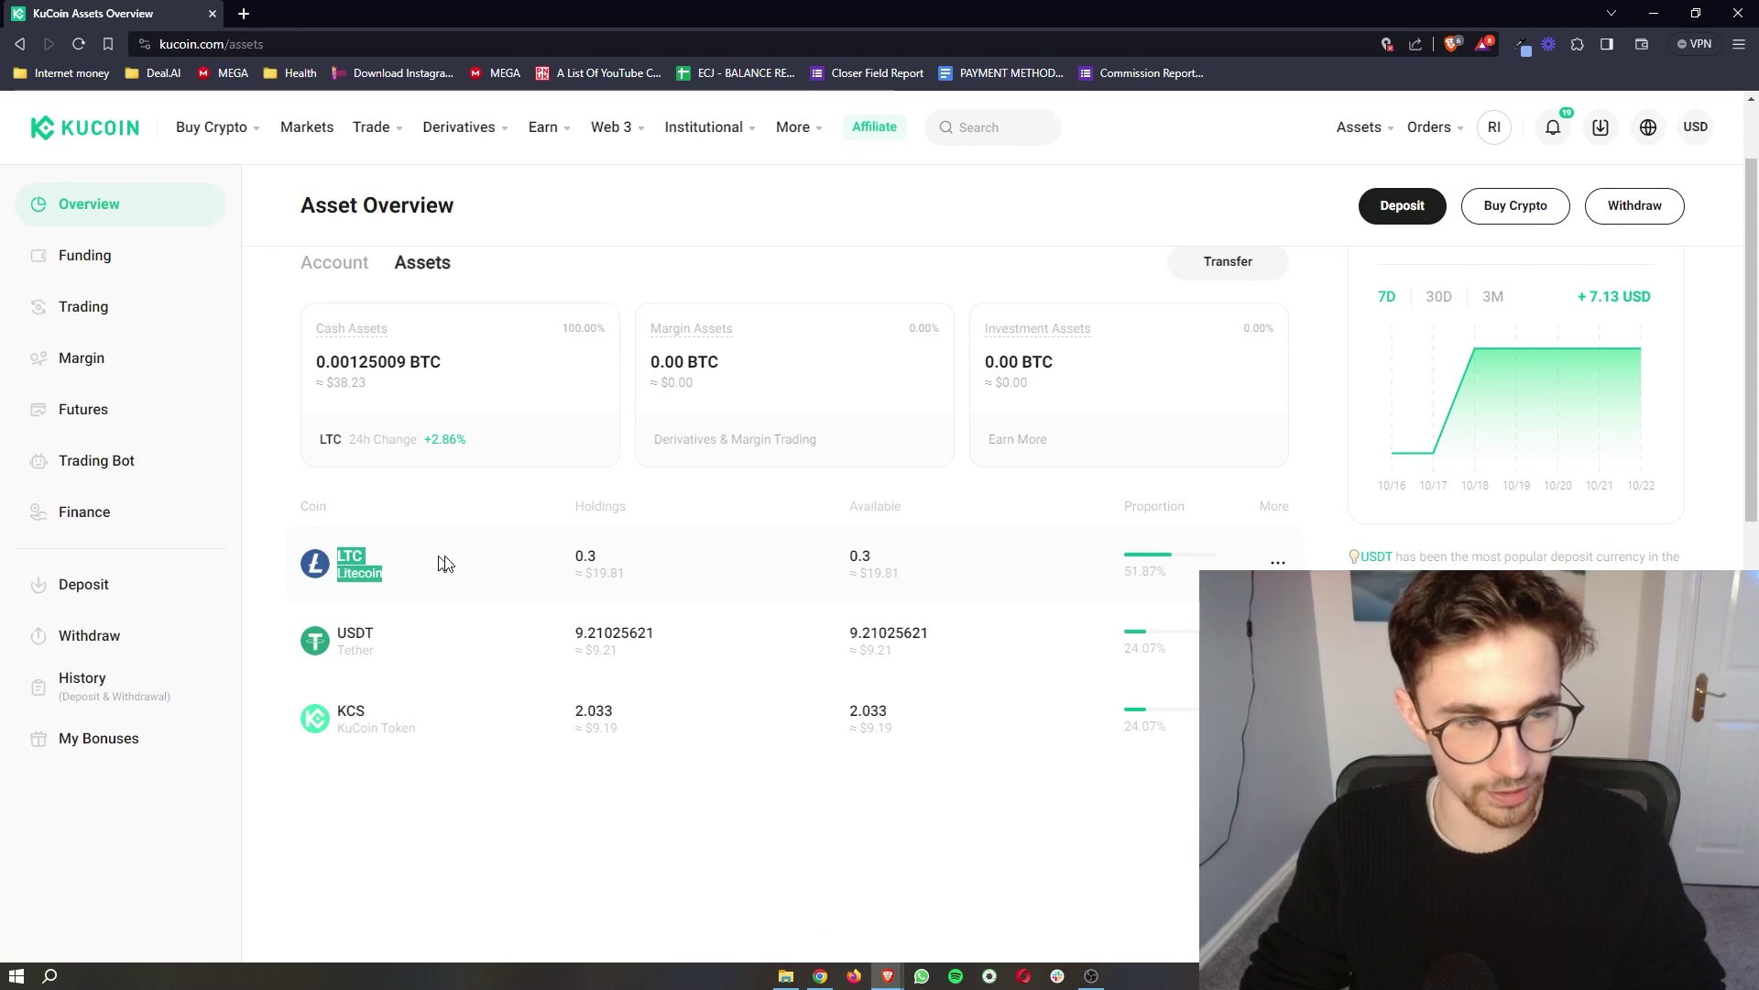
left_click(664, 579)
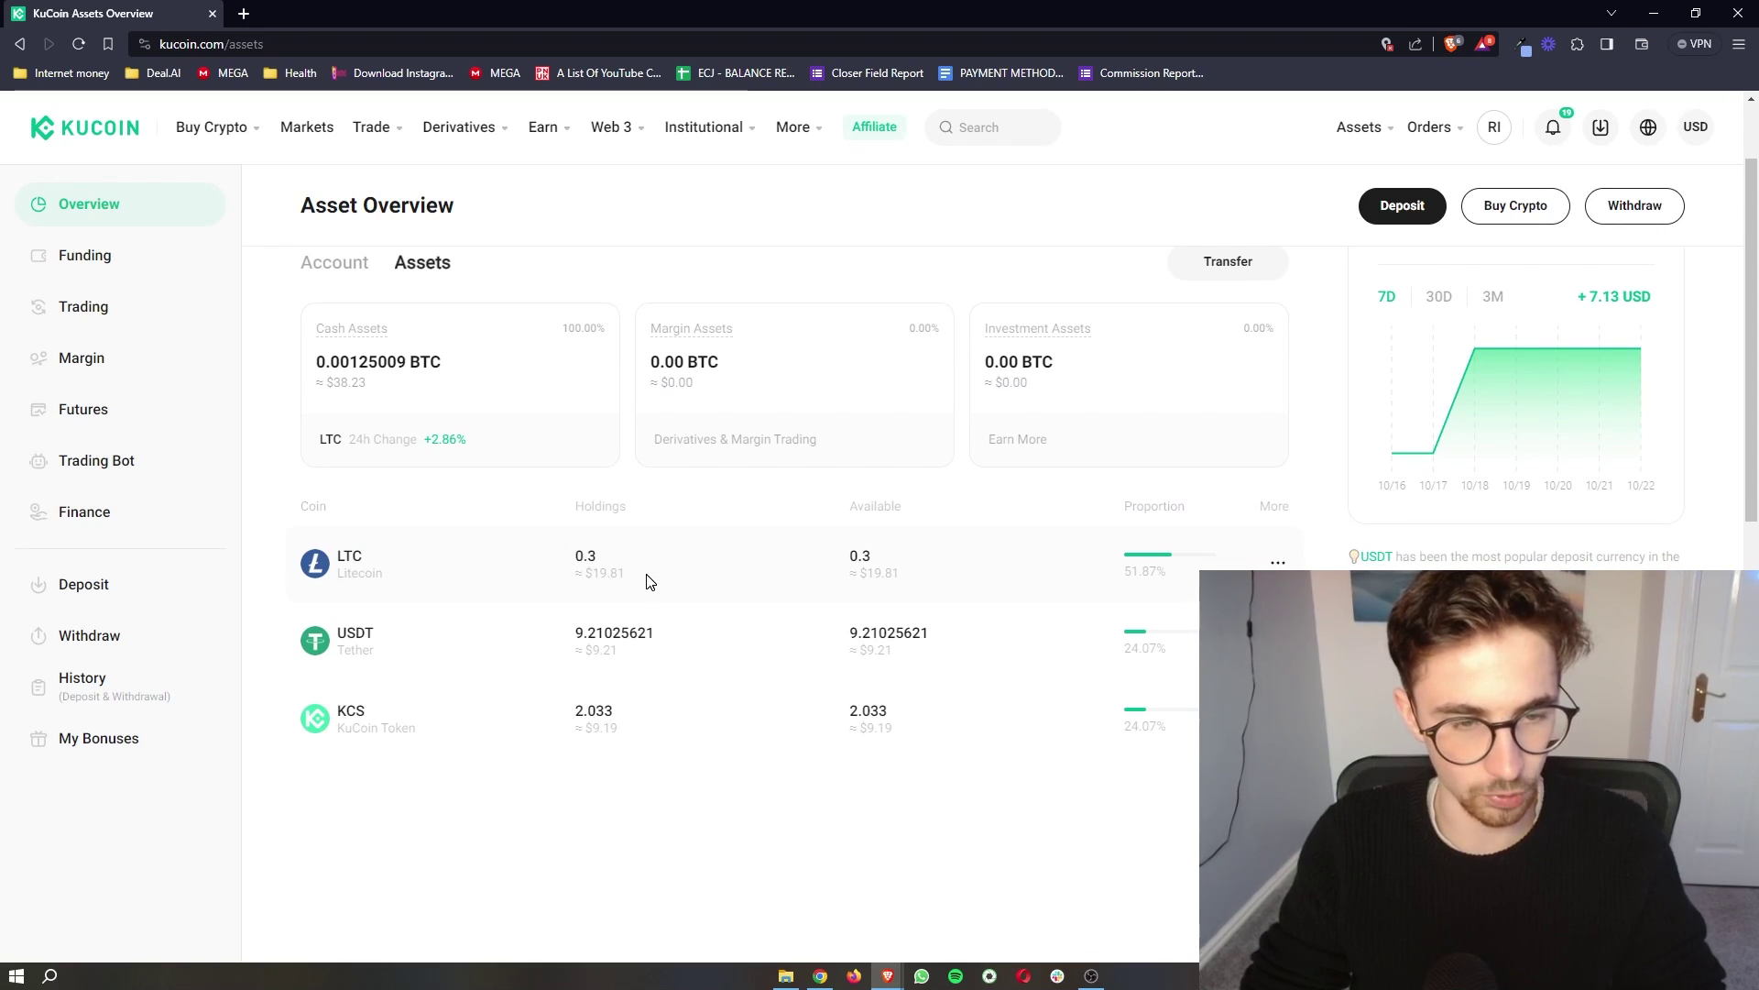
left_click_drag(378, 566, 648, 581)
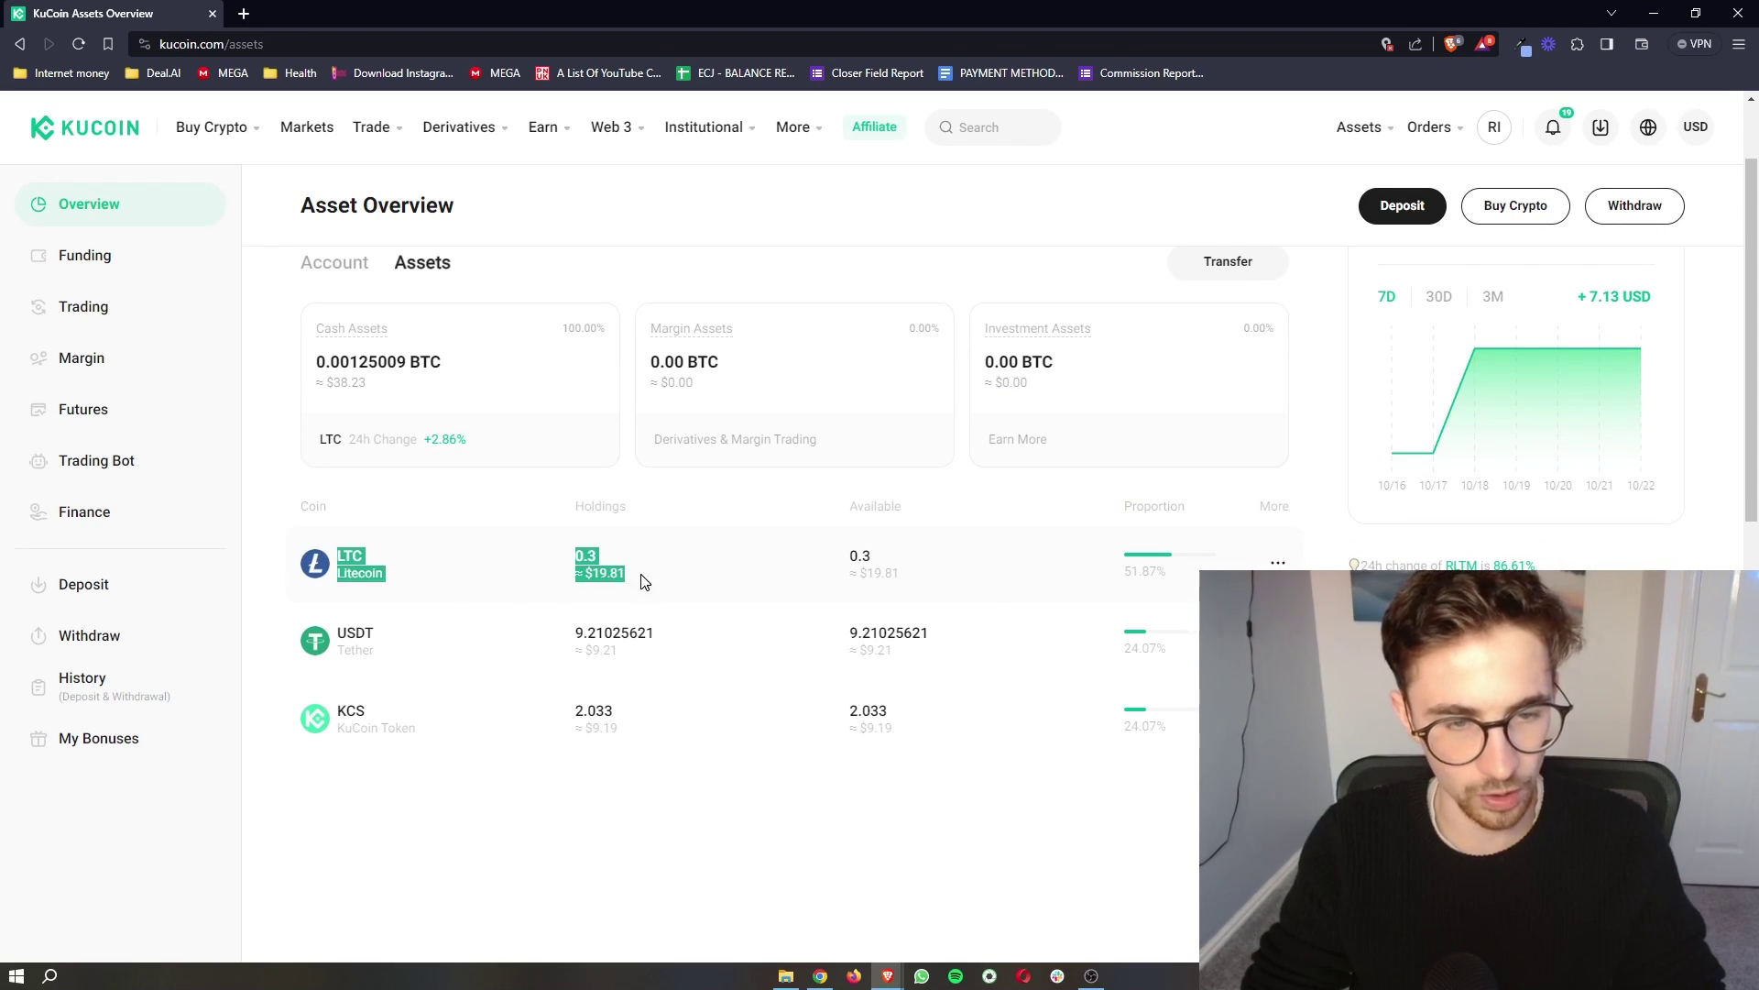
left_click(651, 582)
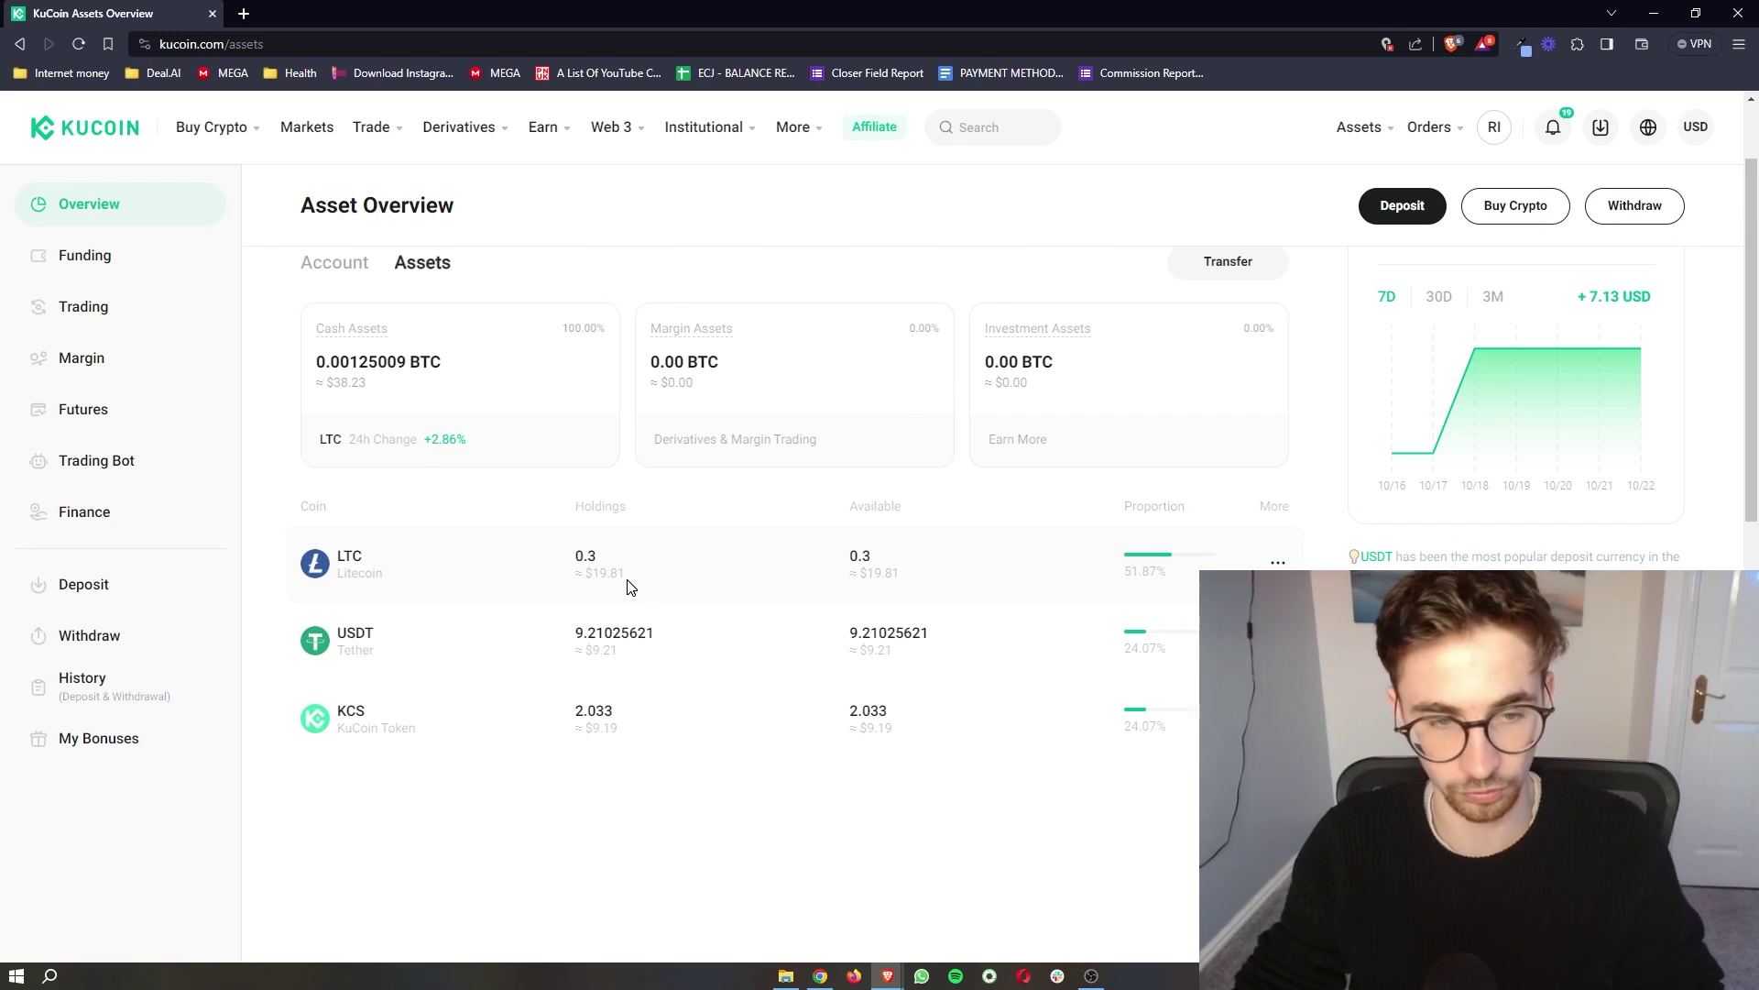
scroll(631, 586, "up", 1)
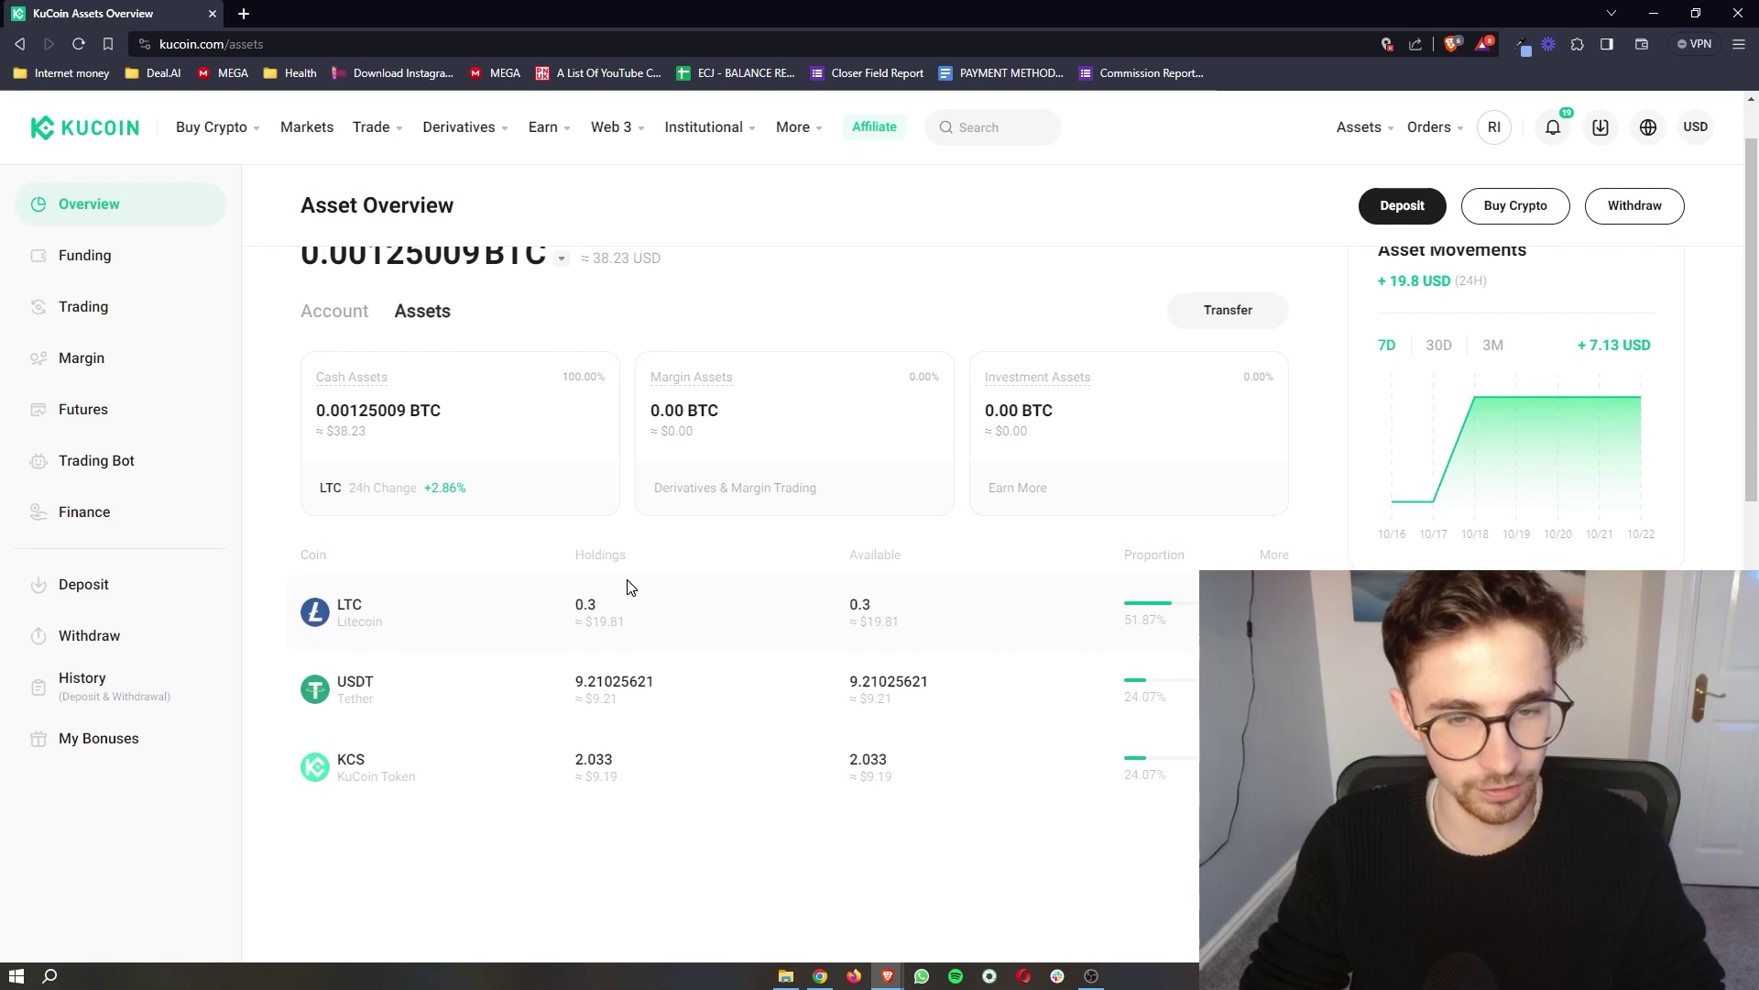
scroll(630, 587, "down", 1)
Point out the LTC ticker and the USDT entry among the holdings
left_click_drag(331, 529, 400, 548)
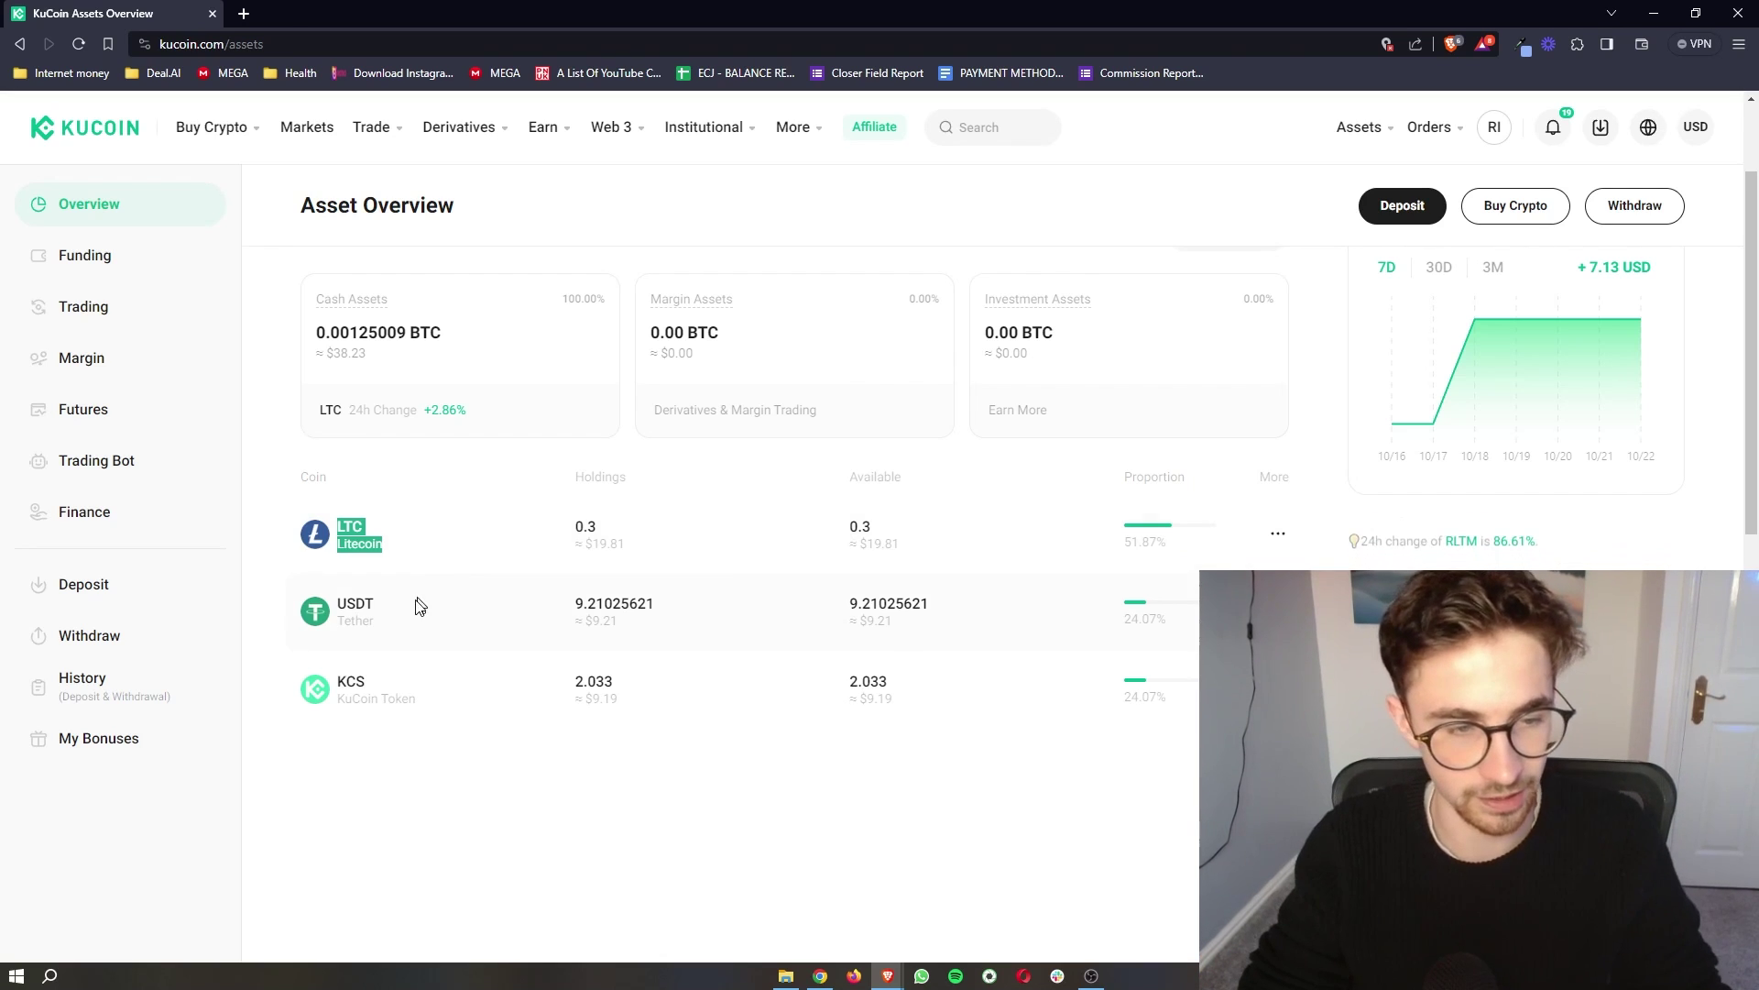
left_click(340, 602)
left_click(566, 786)
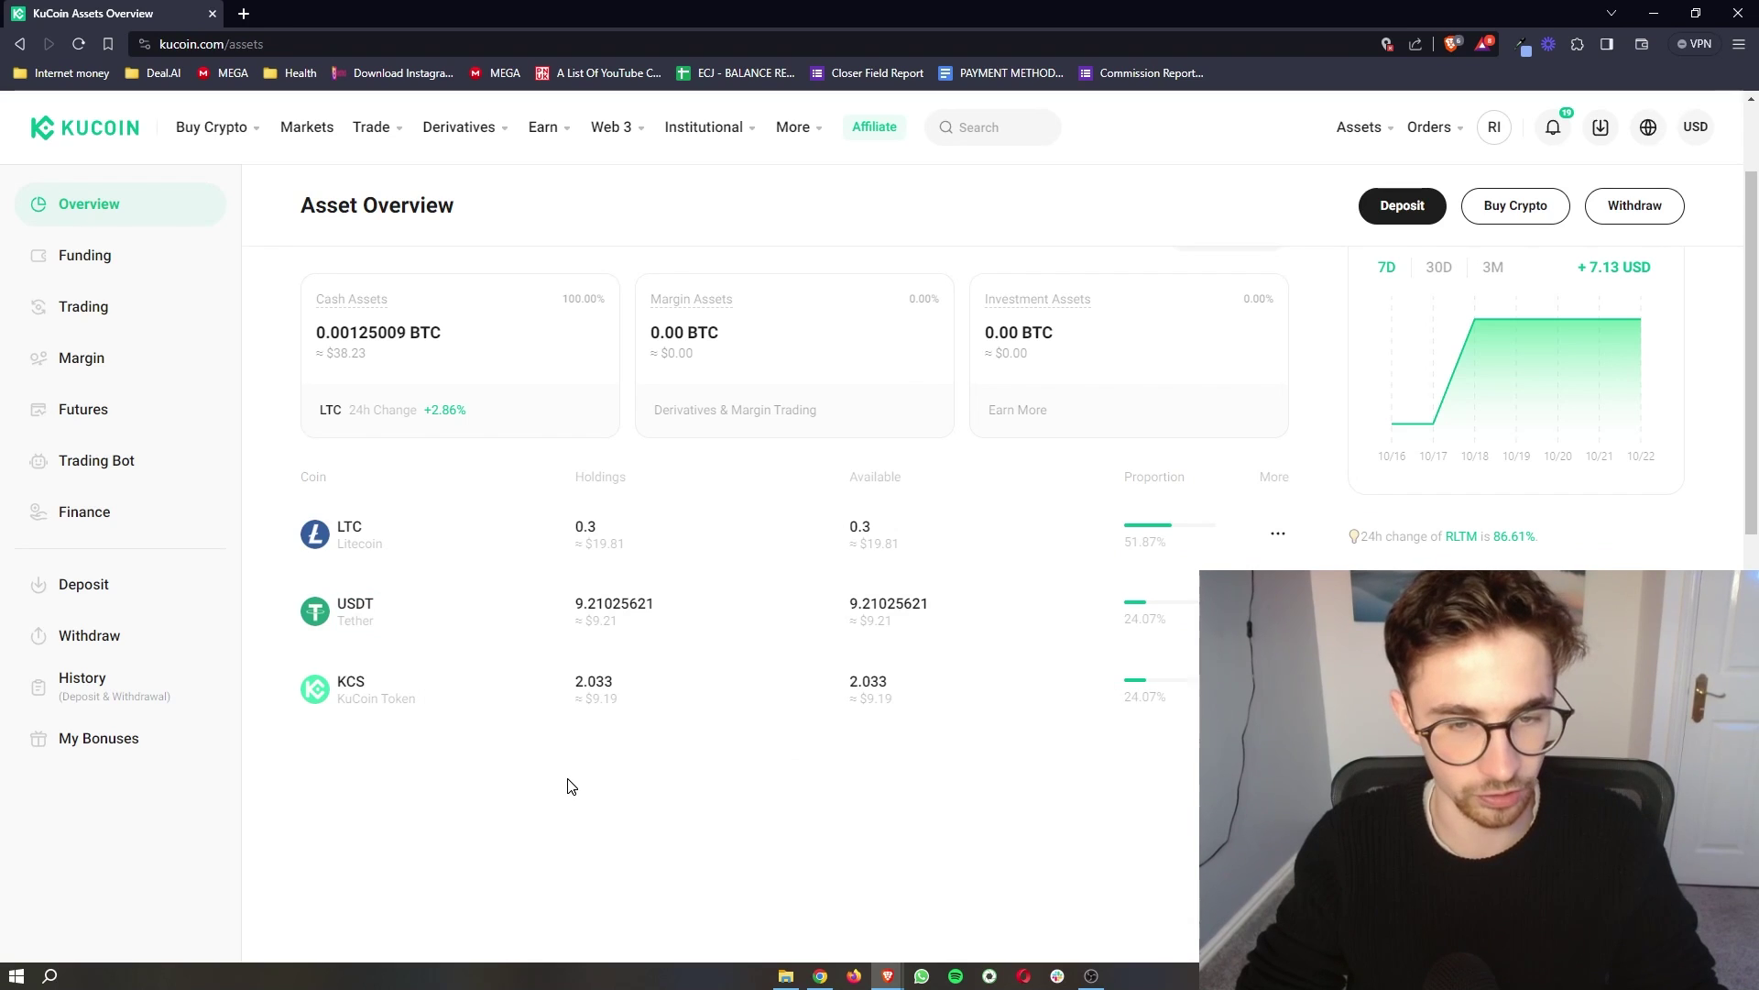
double_click(339, 529)
left_click(399, 556)
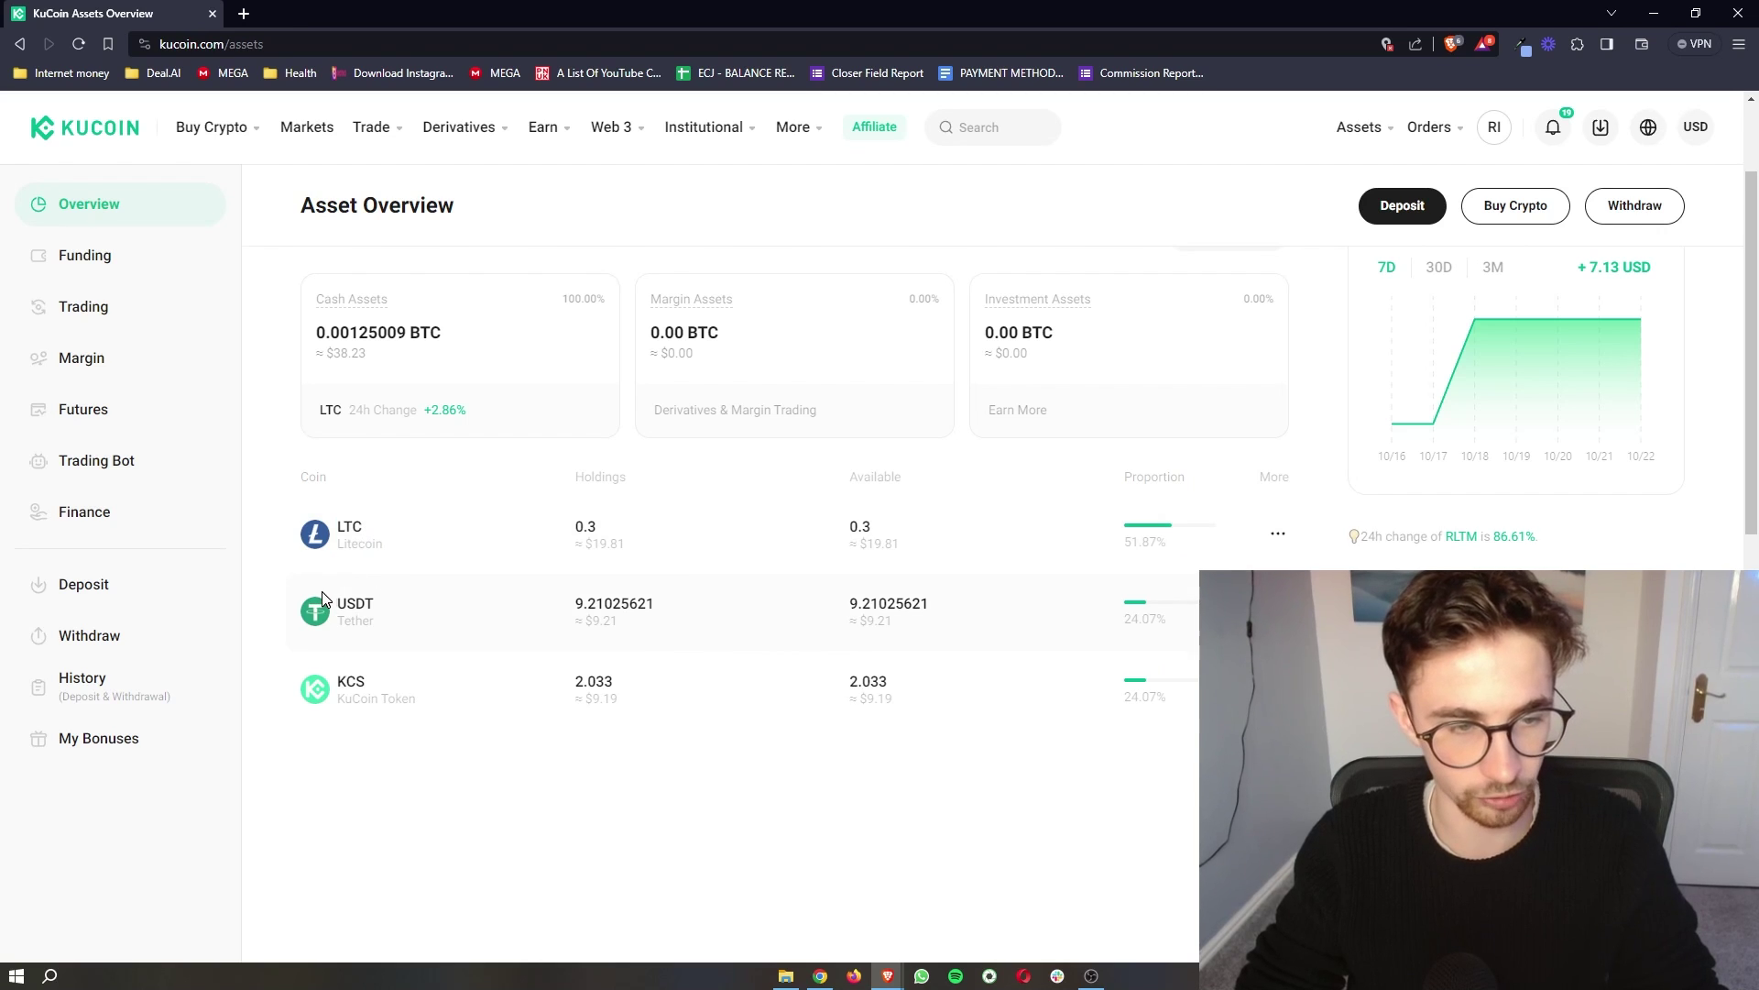
left_click_drag(367, 603, 381, 604)
left_click(405, 622)
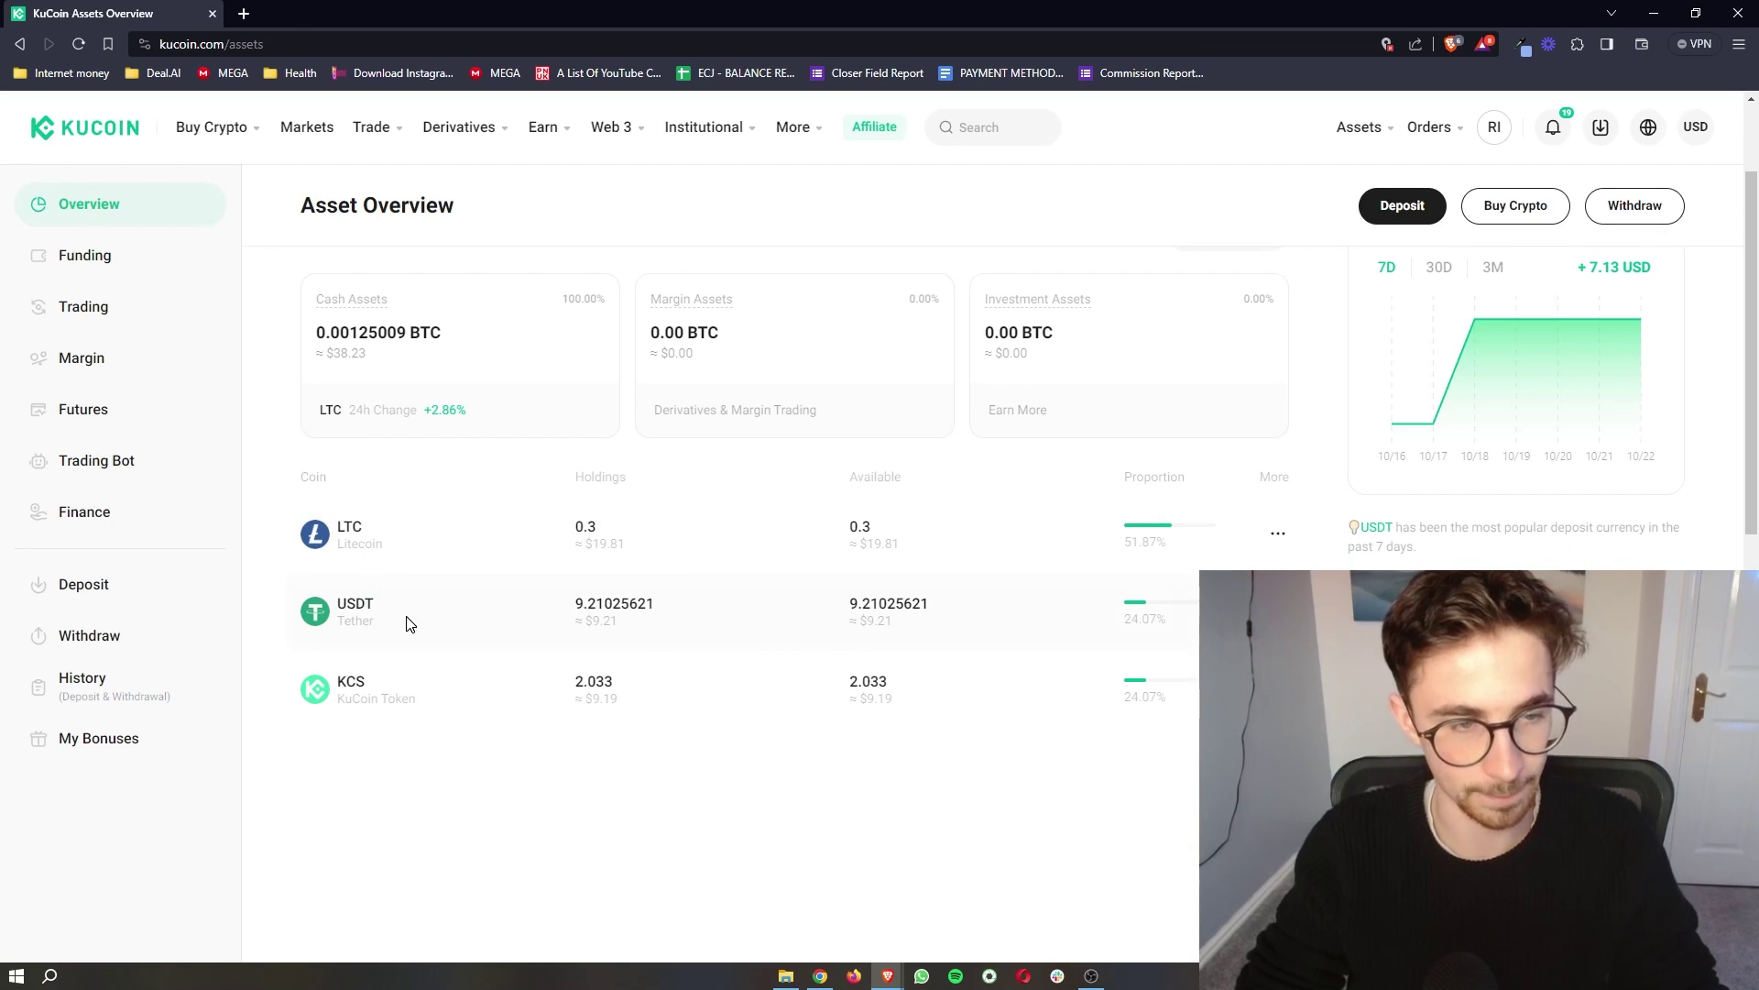
scroll(523, 778, "up", 1)
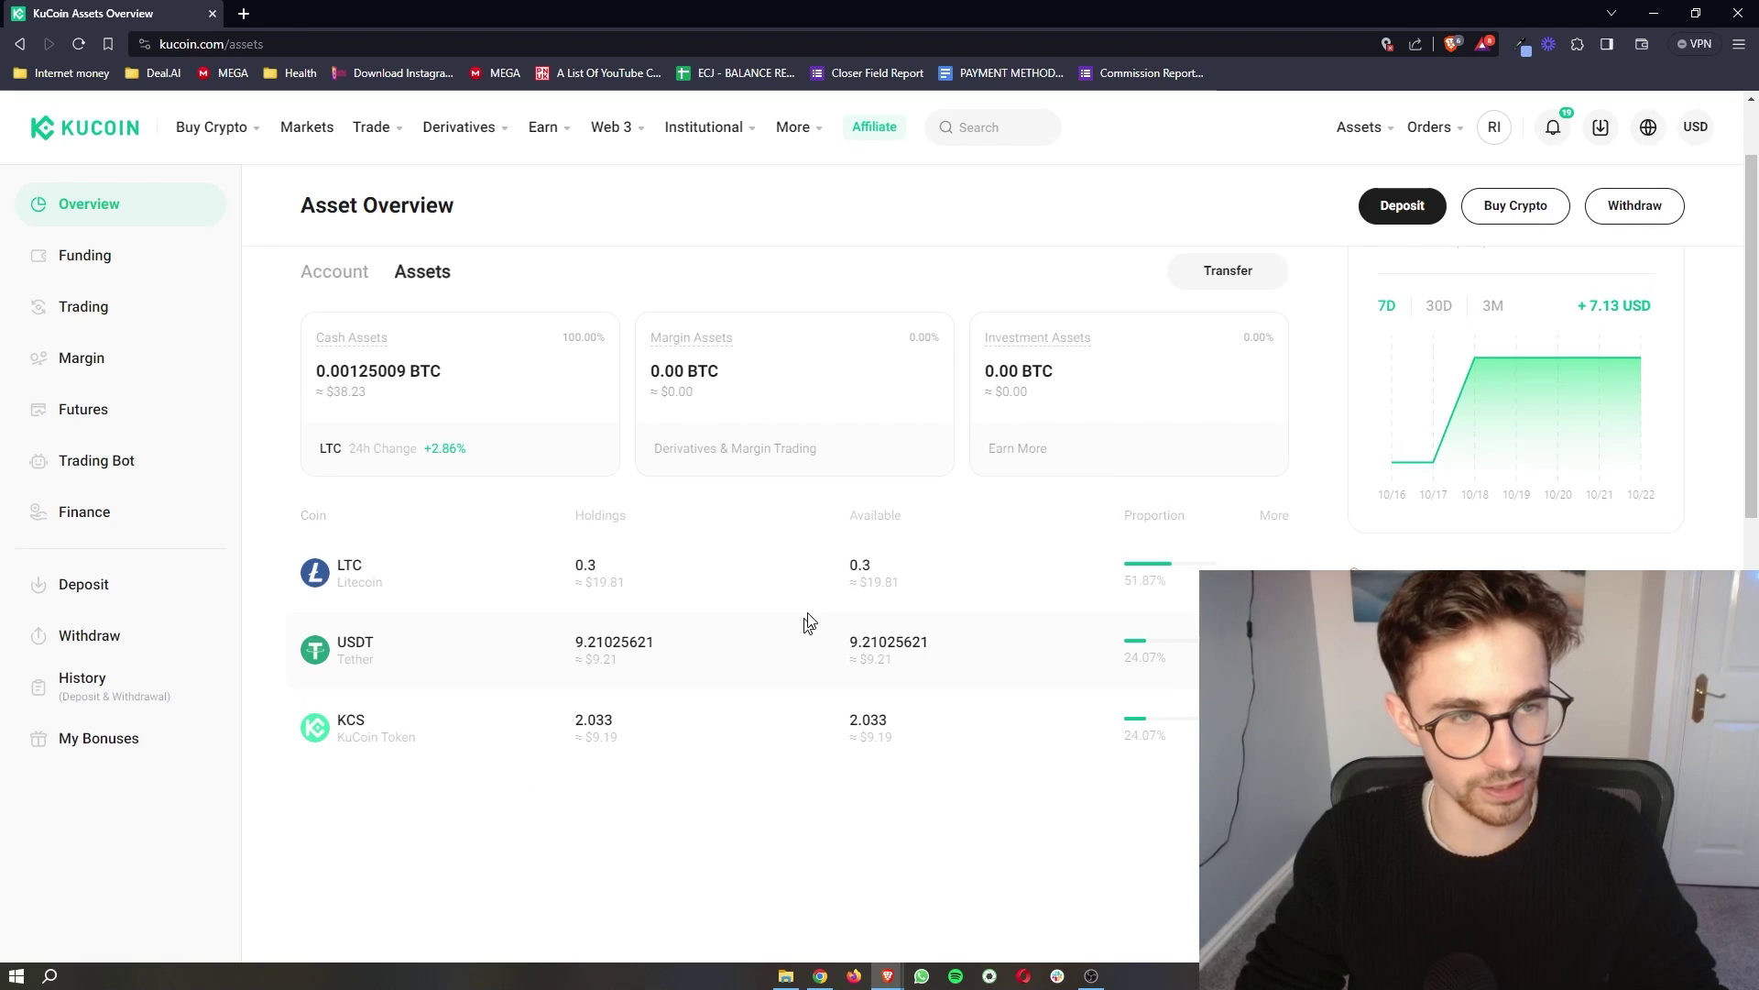
scroll(421, 302, "up", 1)
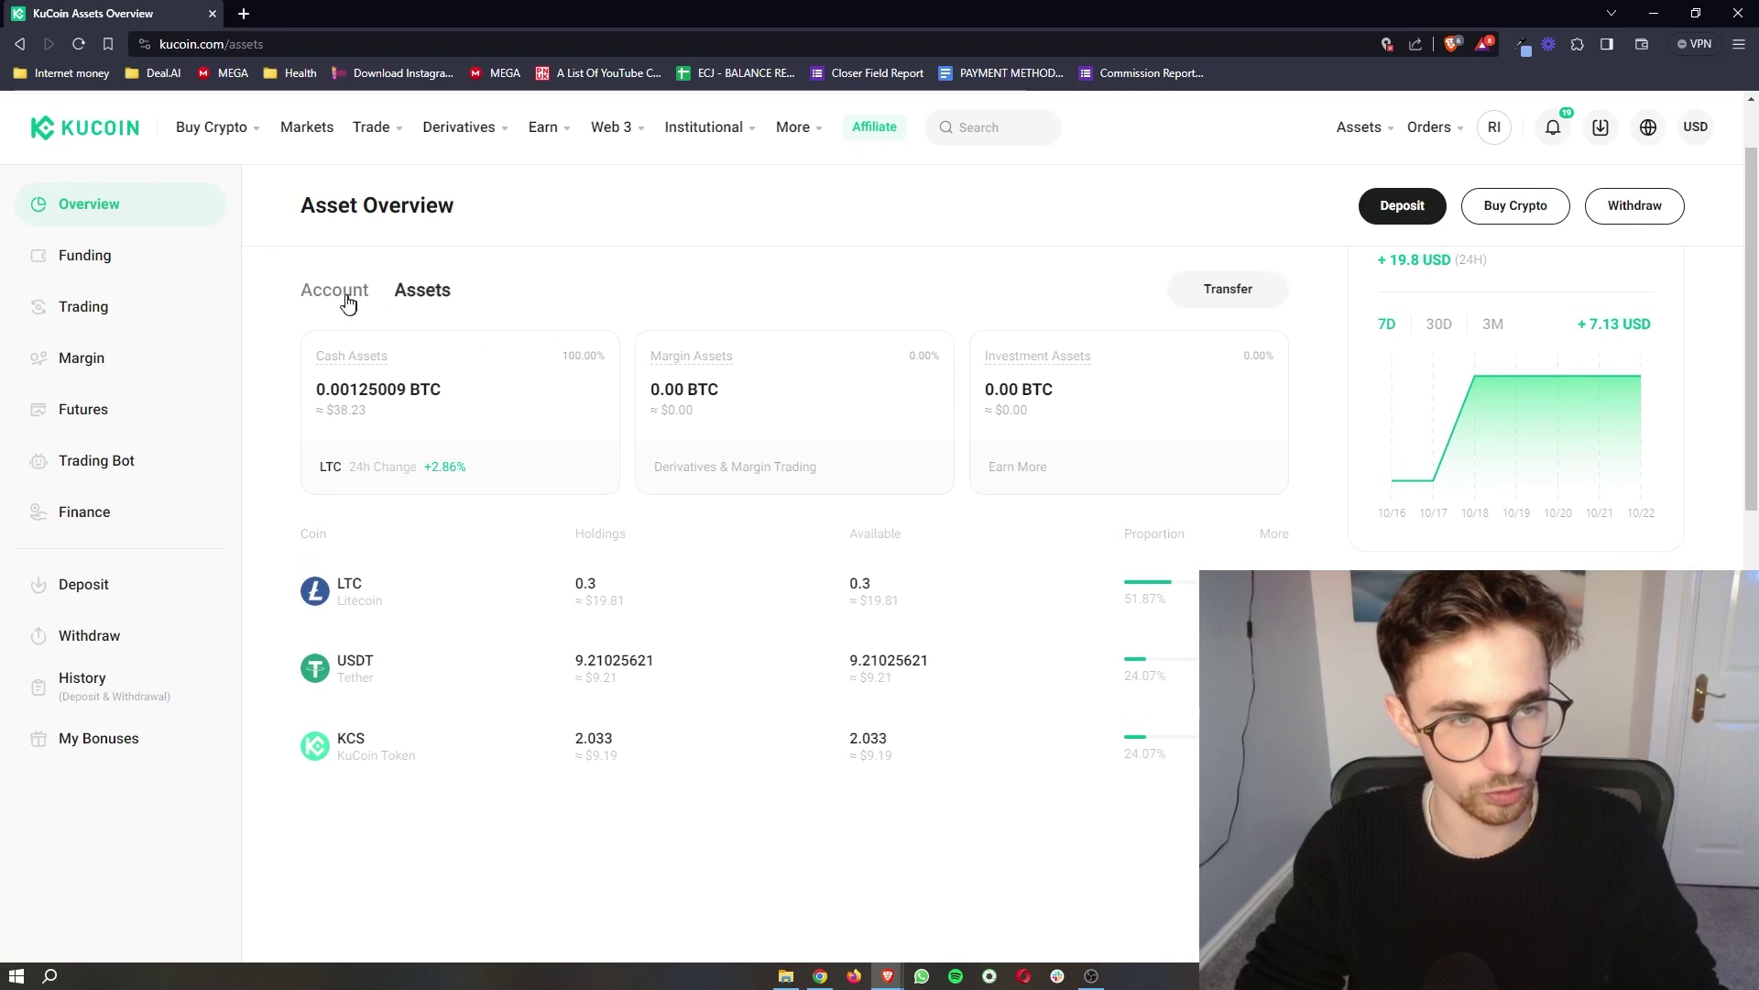
Open the Trading Account's coin balances, showing the Litecoin row
left_click(339, 297)
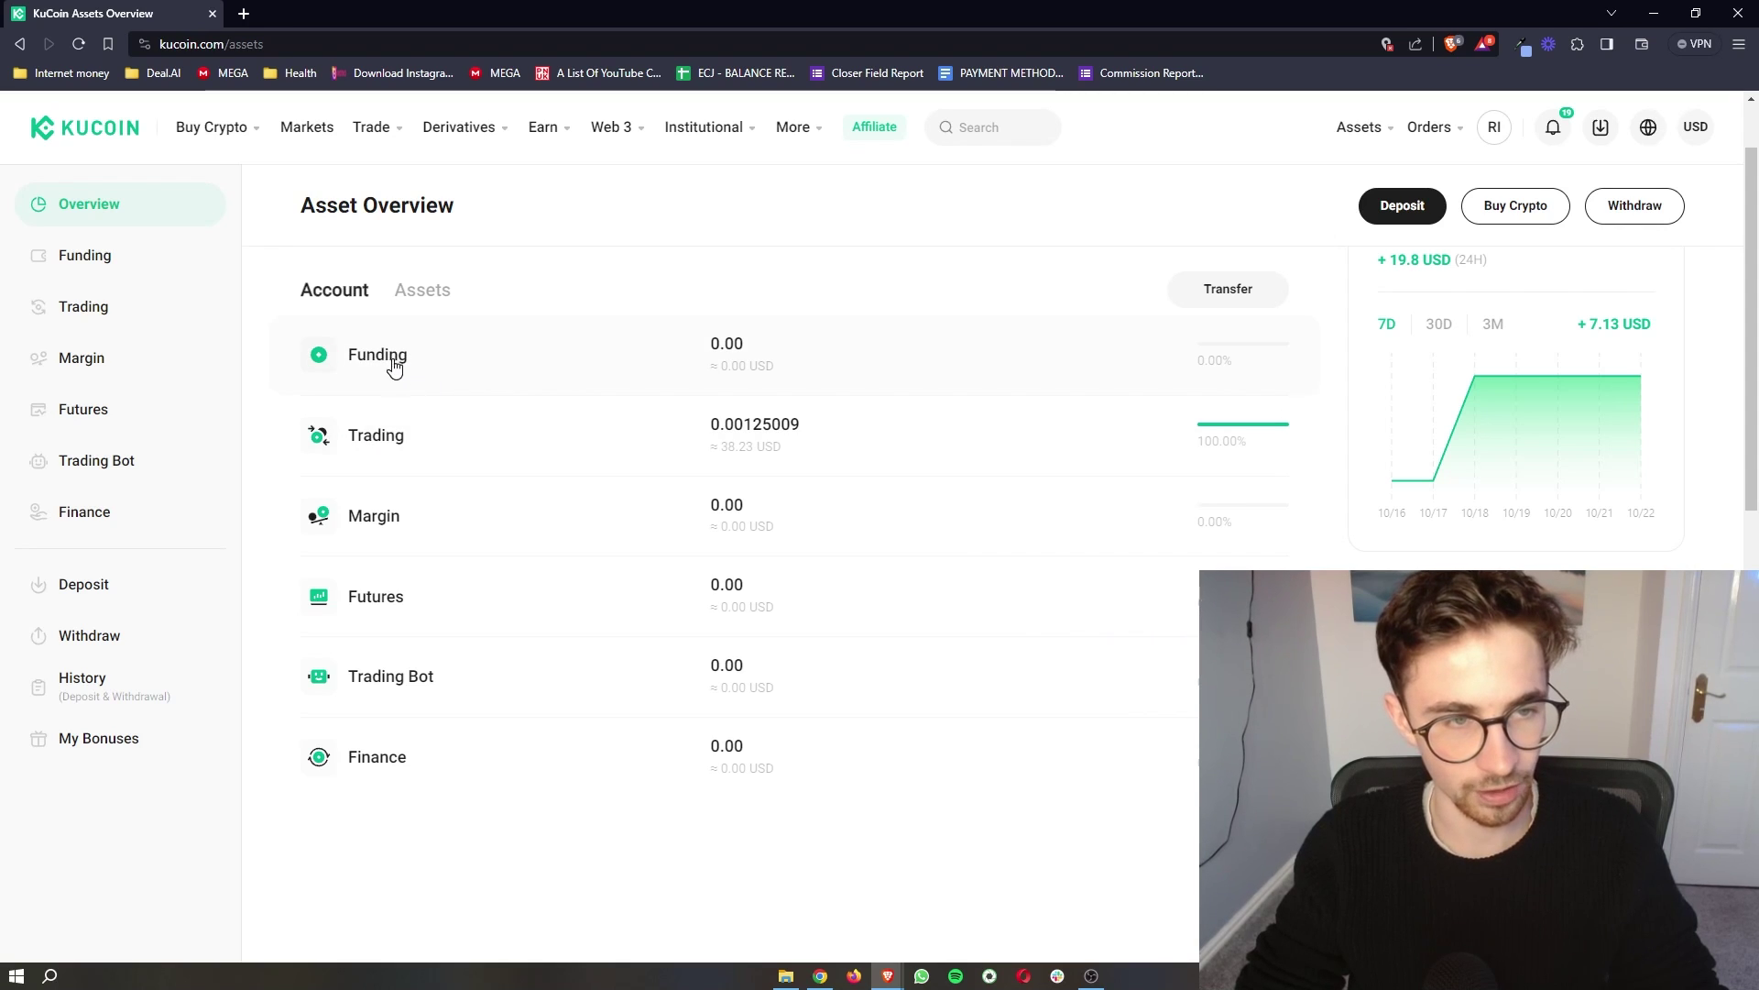
left_click(382, 448)
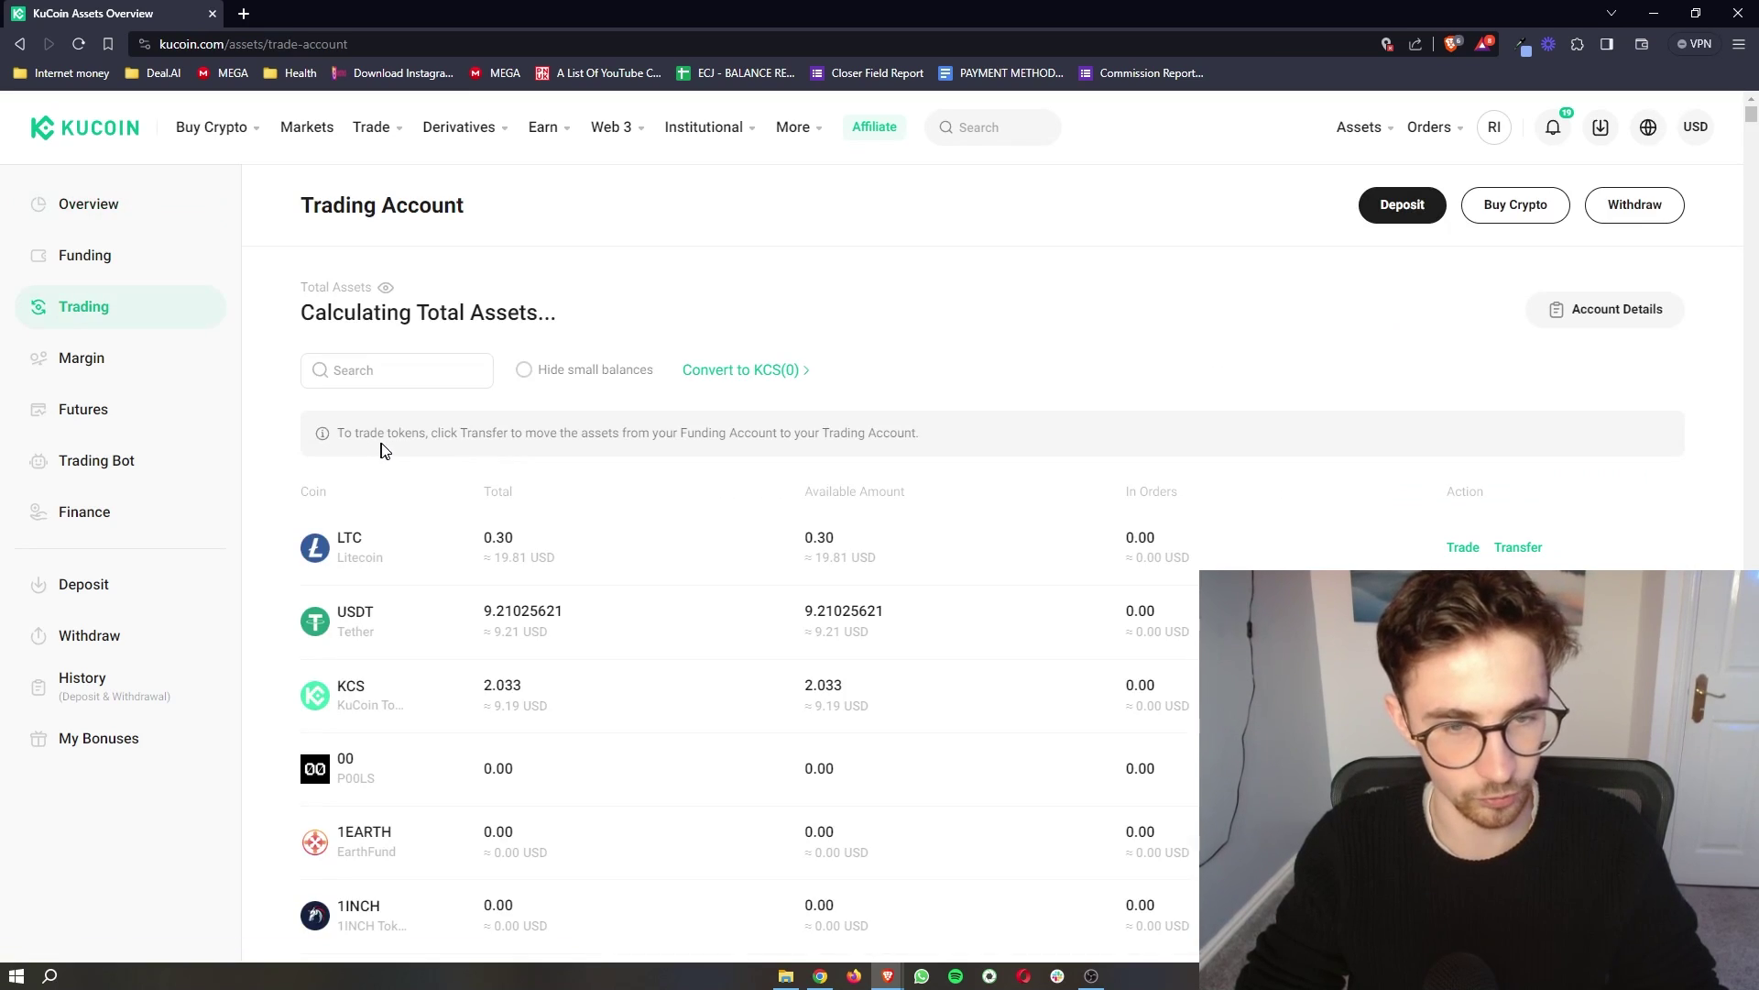
scroll(361, 536, "down", 1)
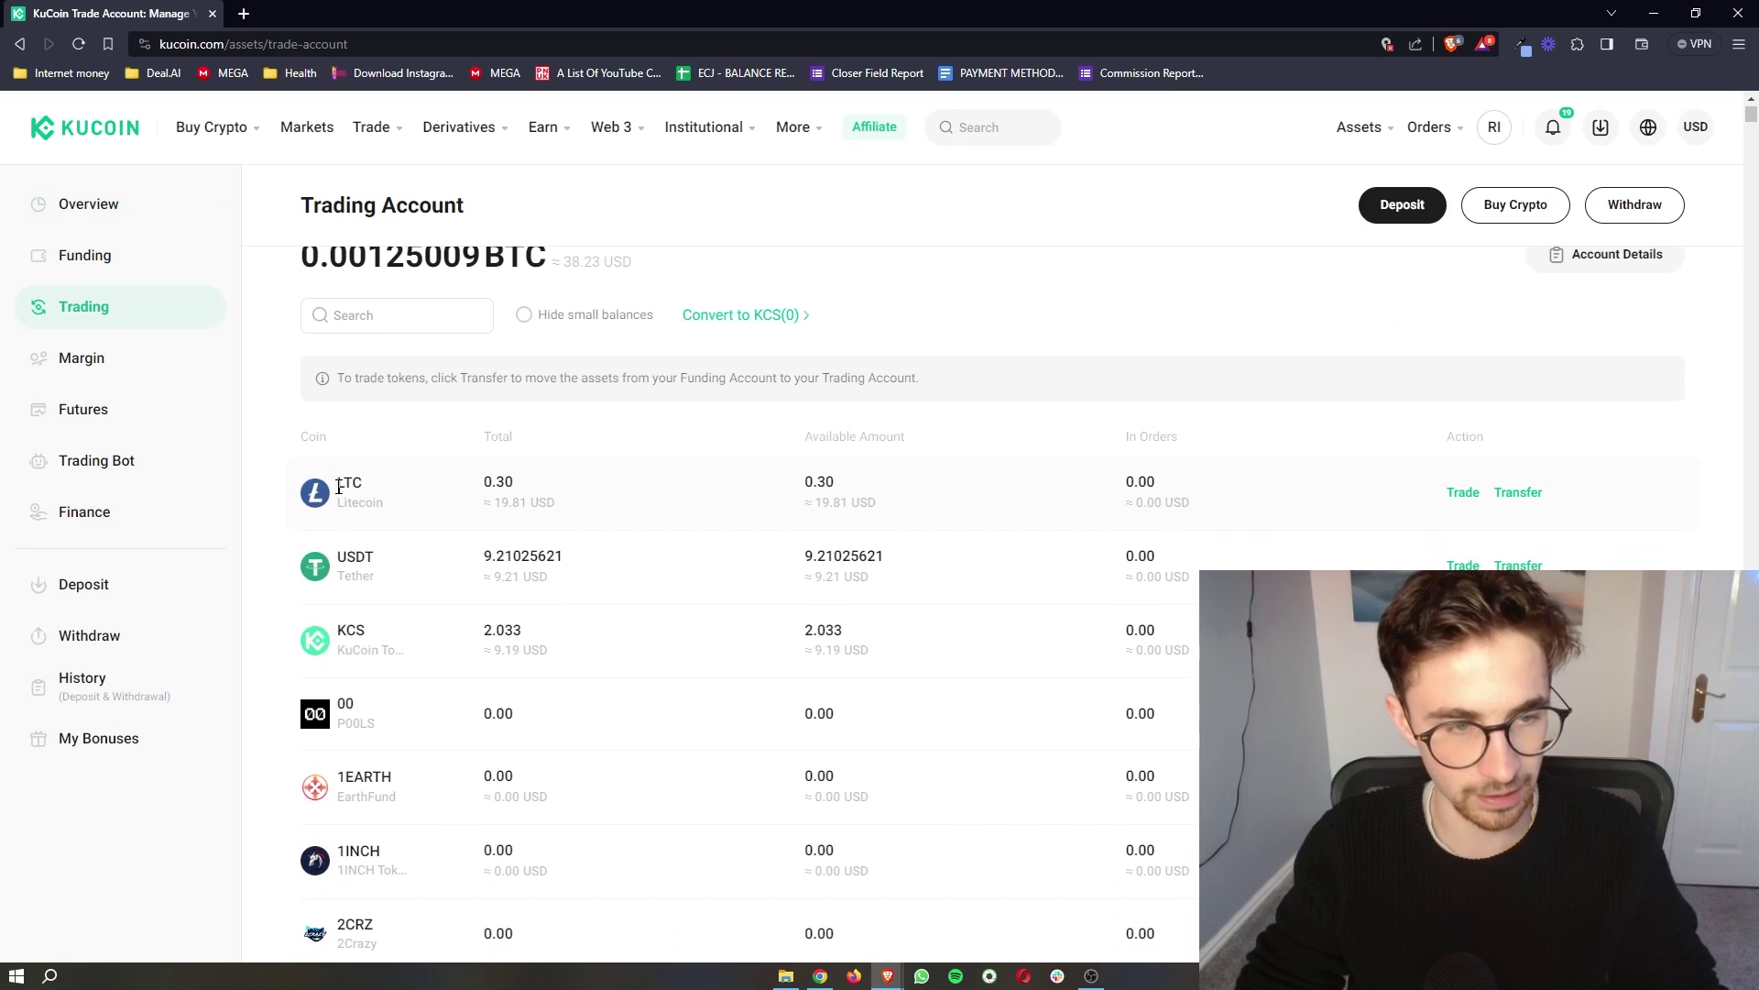
left_click(433, 498)
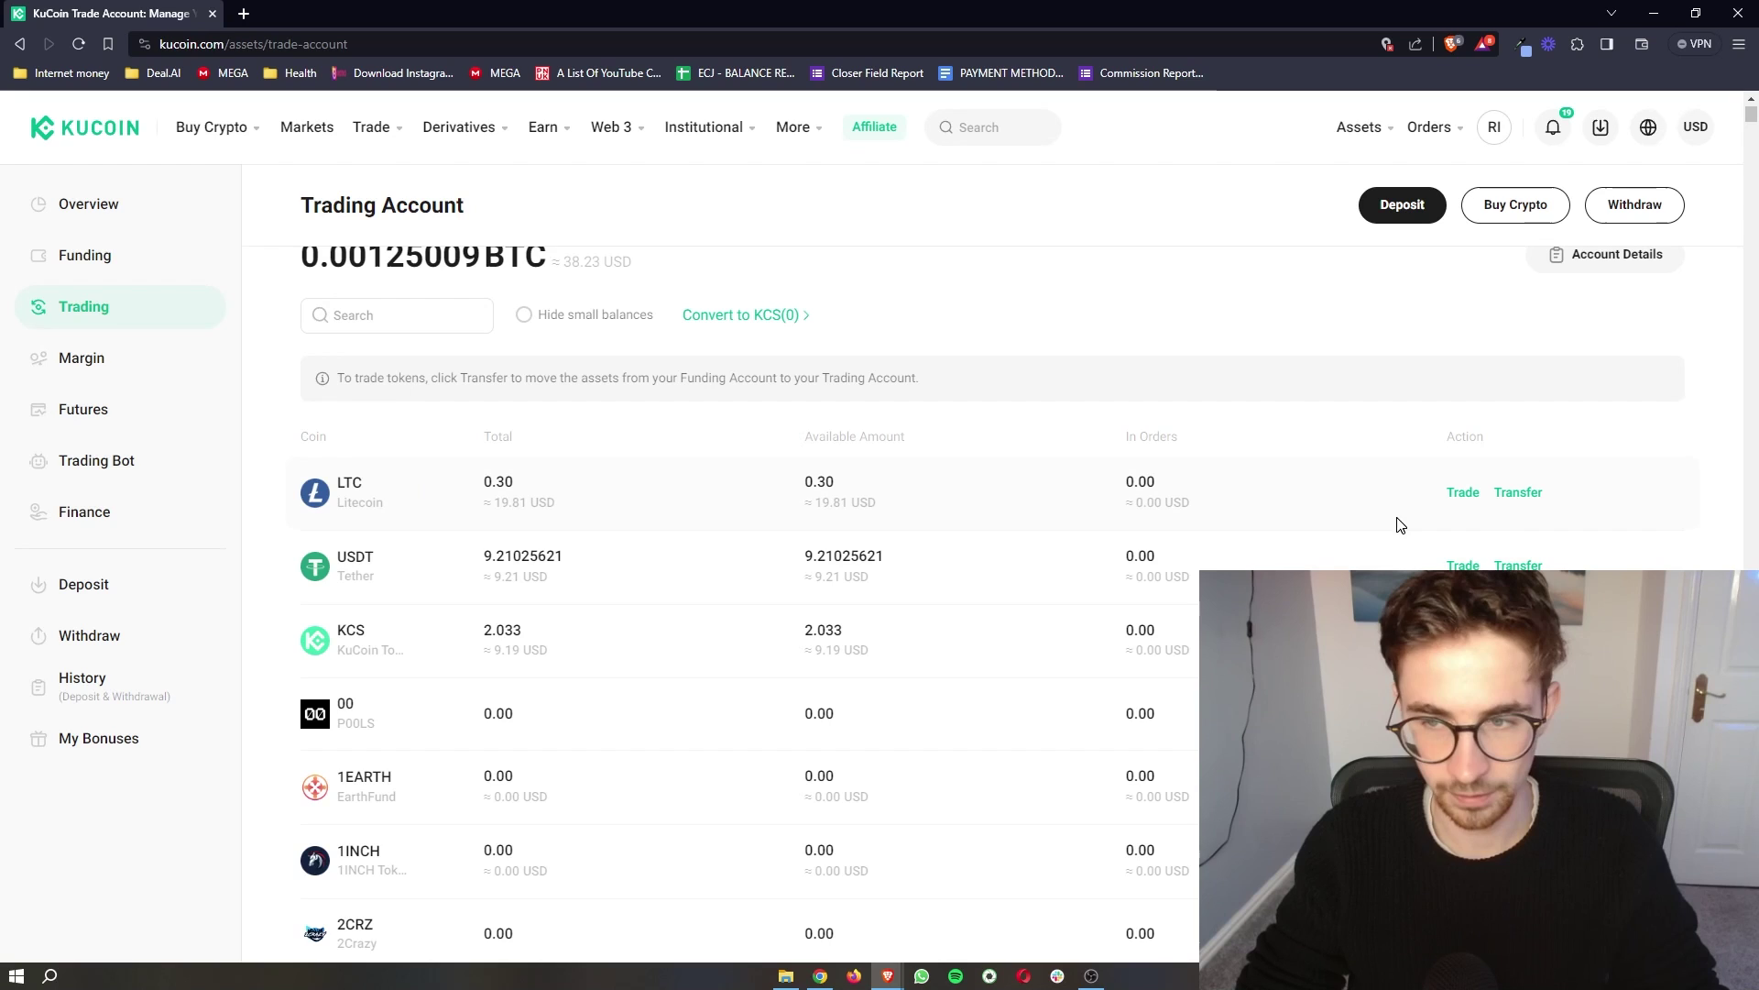
Transfer the full 0.30 LTC from the Trading Account to the Funding Account
left_click(1517, 495)
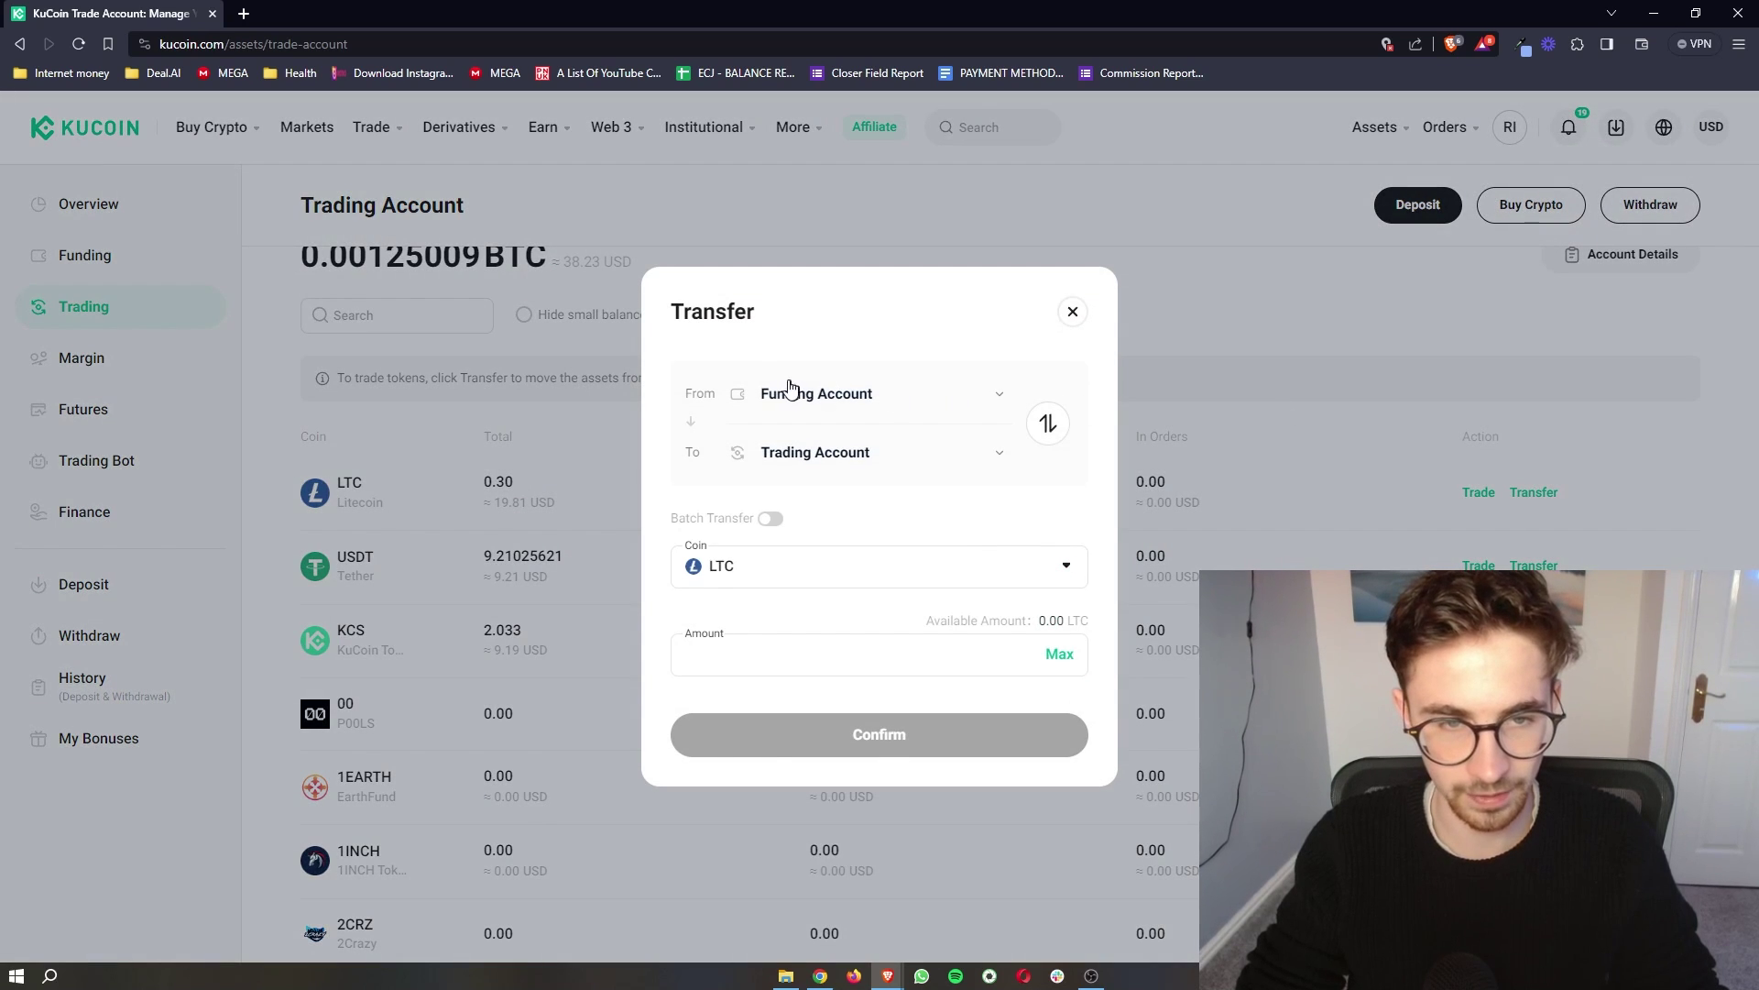
left_click(1049, 423)
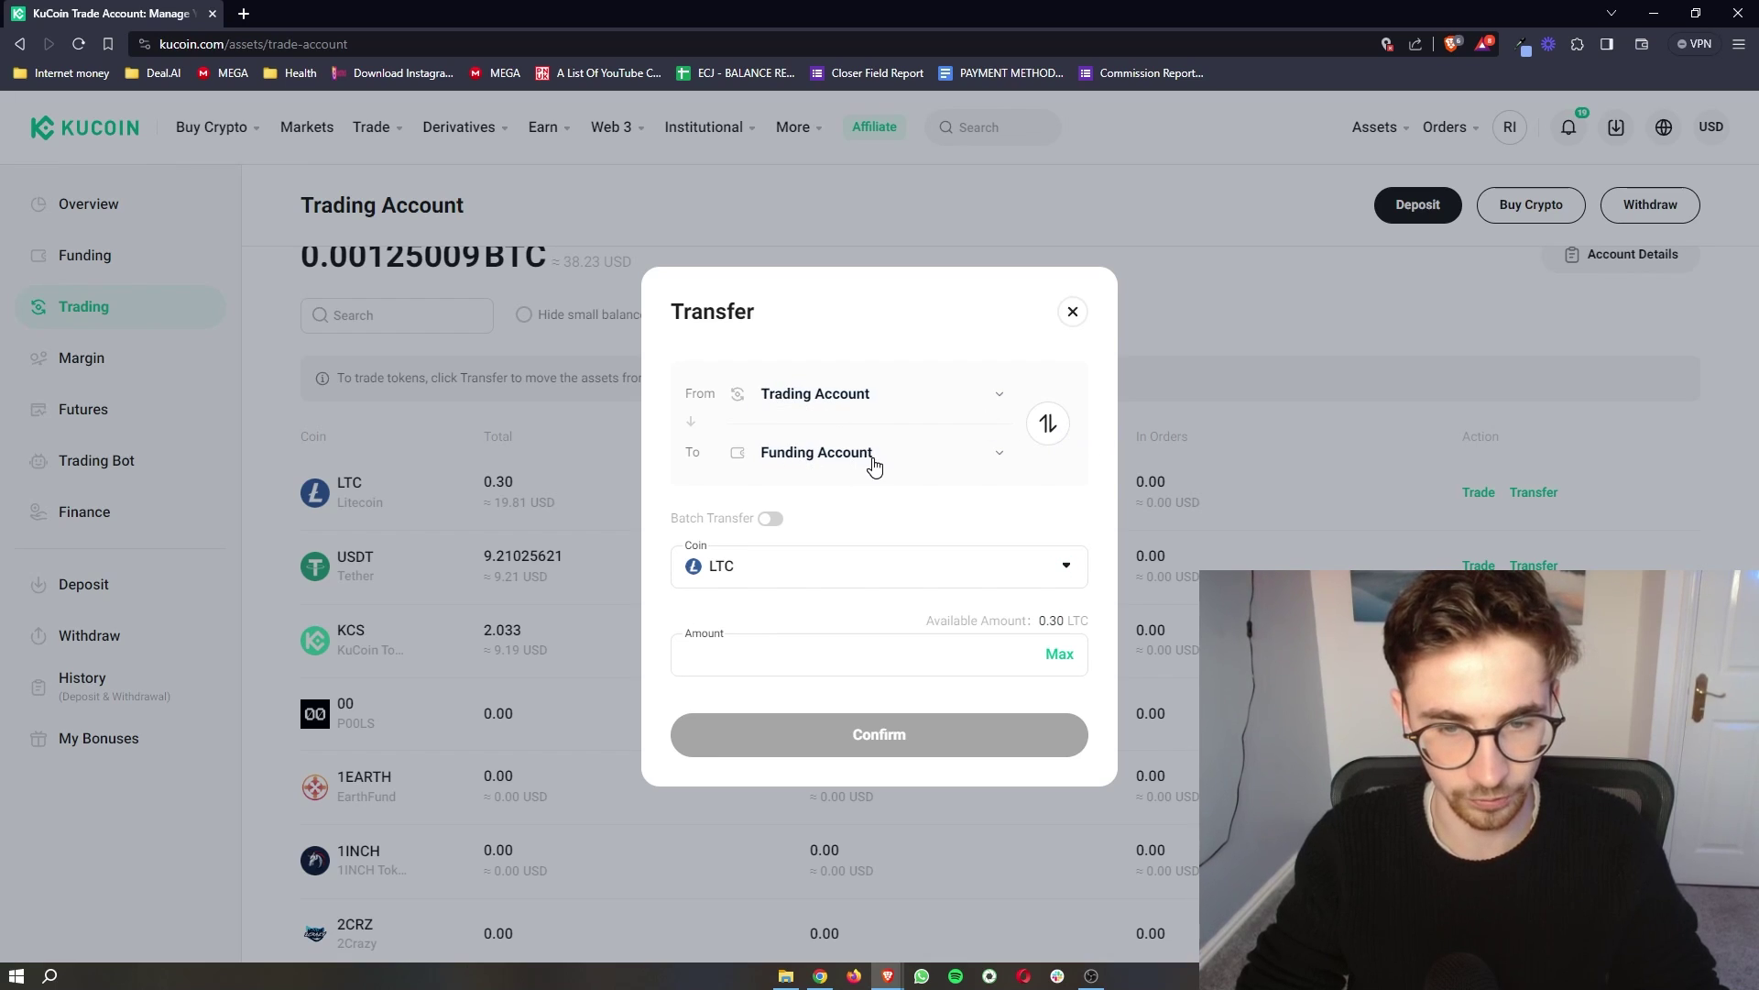
left_click(1060, 656)
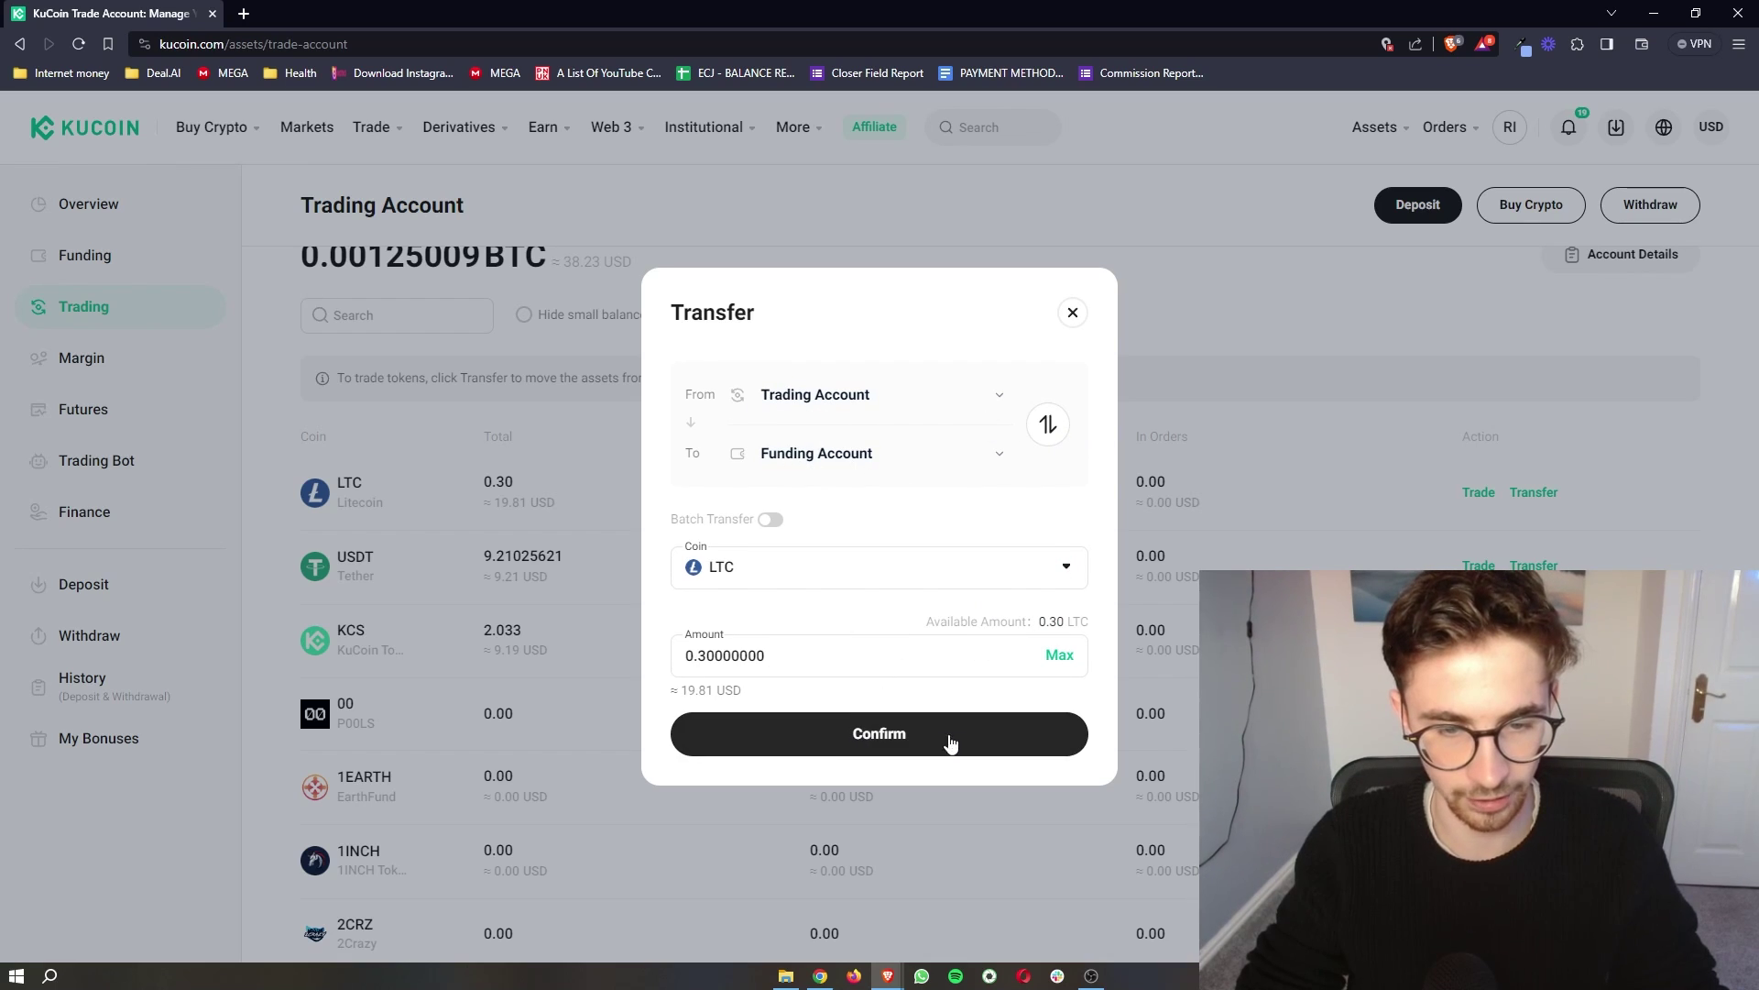
left_click(873, 737)
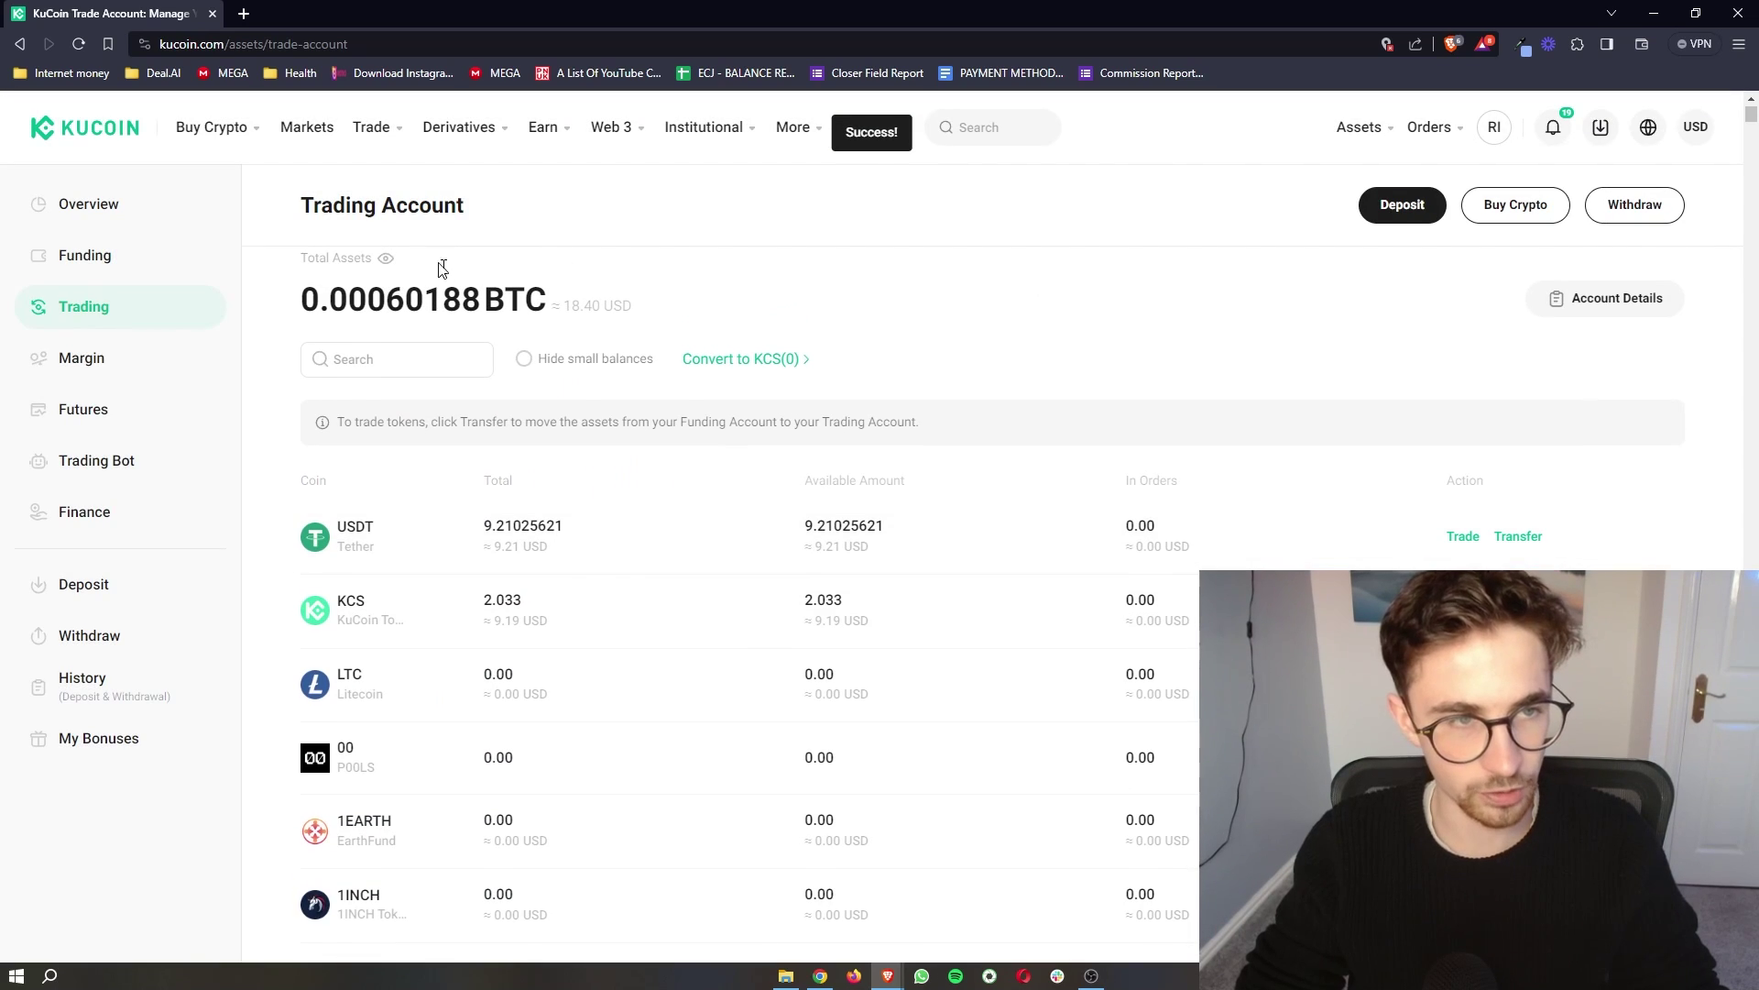
Check the Litecoin balance now held in the Funding Account
left_click(161, 272)
scroll(455, 483, "down", 1)
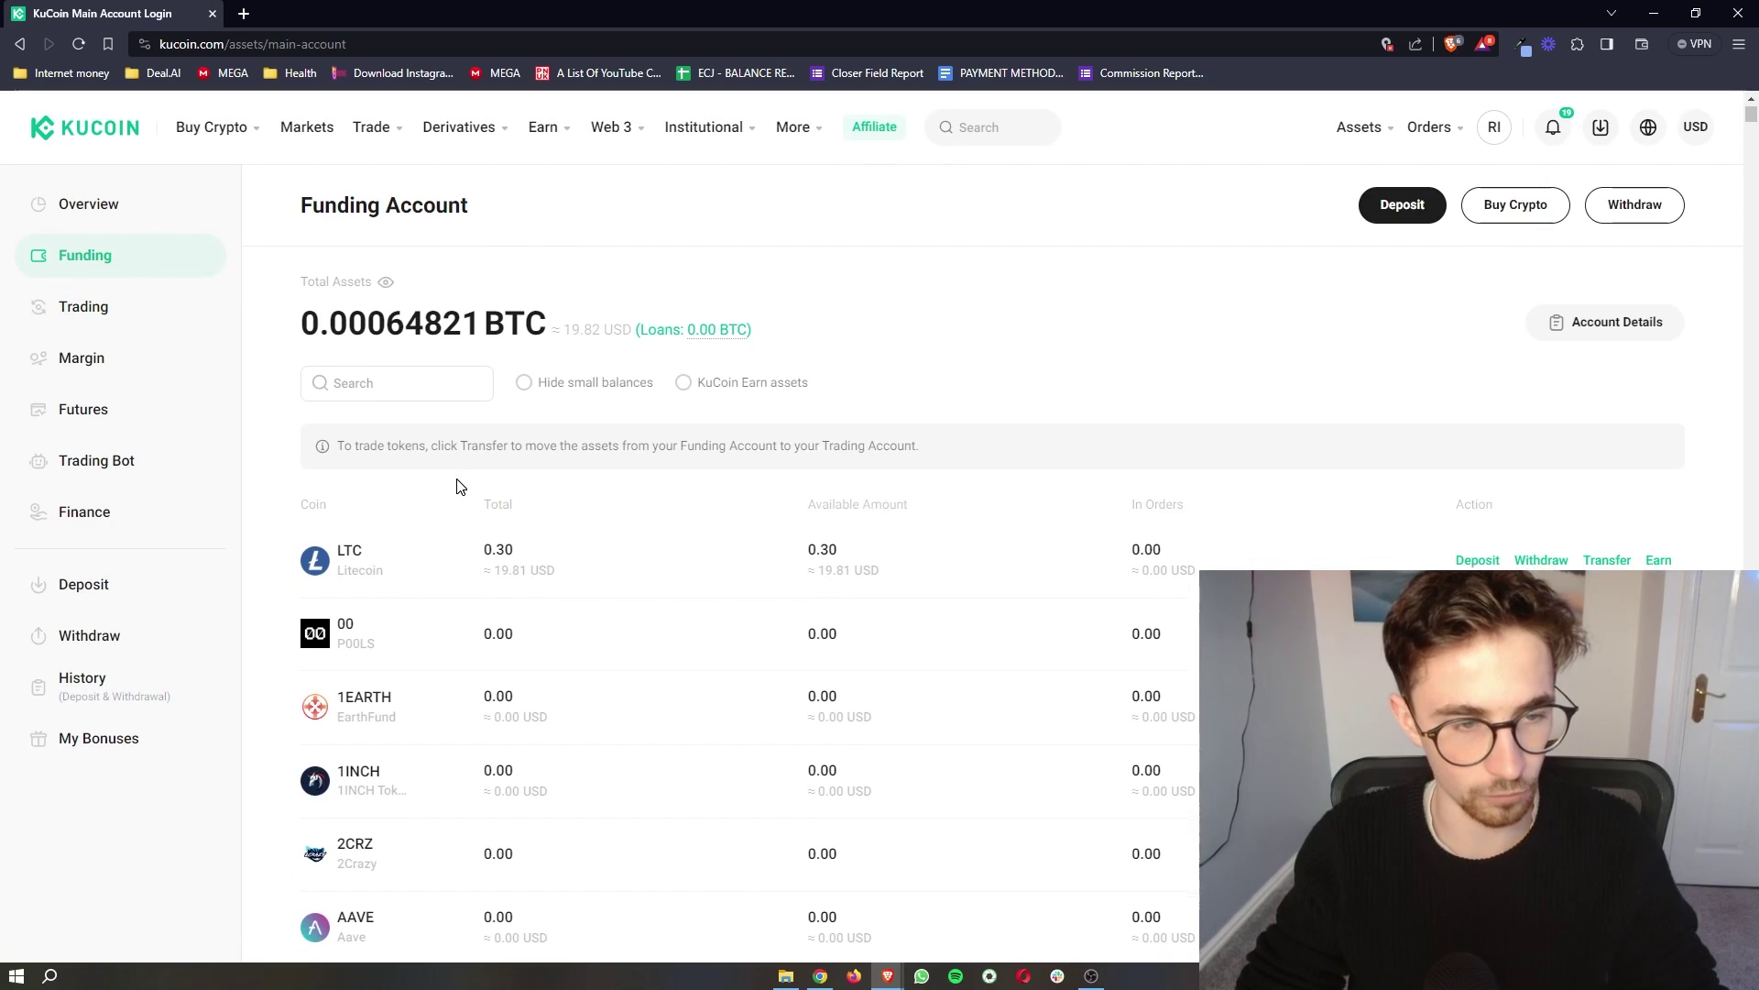
left_click_drag(298, 493, 537, 522)
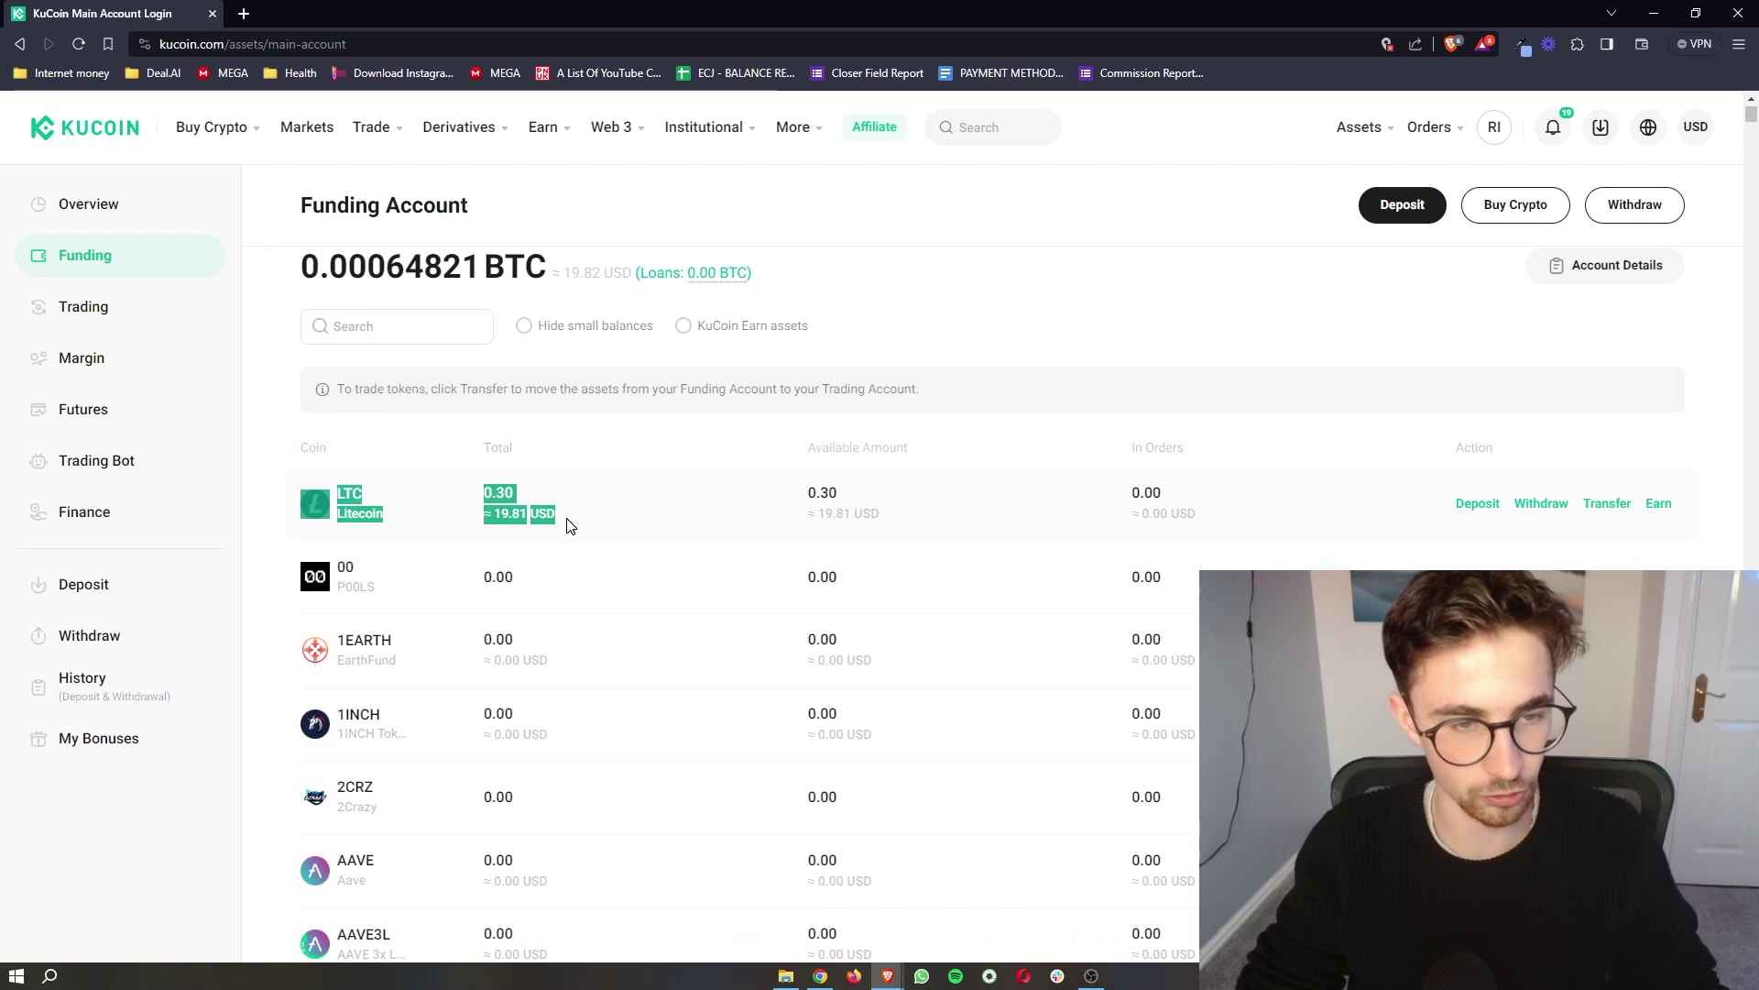
left_click(570, 525)
scroll(570, 525, "up", 1)
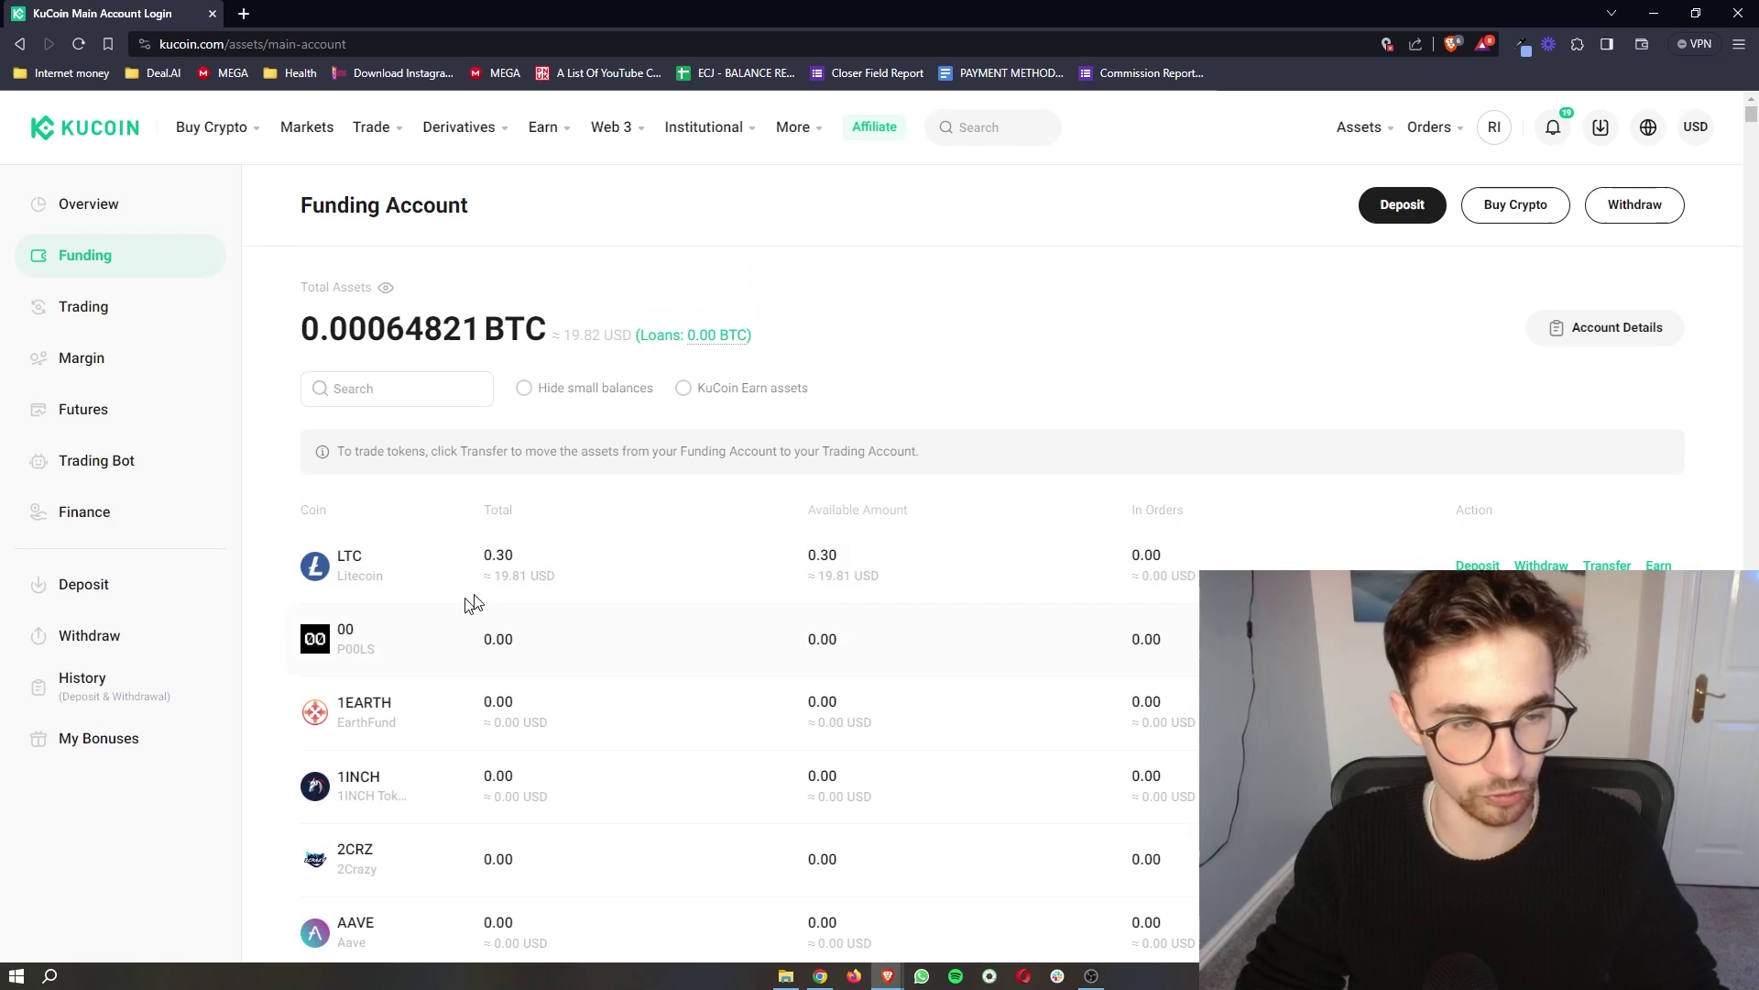
left_click_drag(299, 223, 495, 211)
left_click(588, 254)
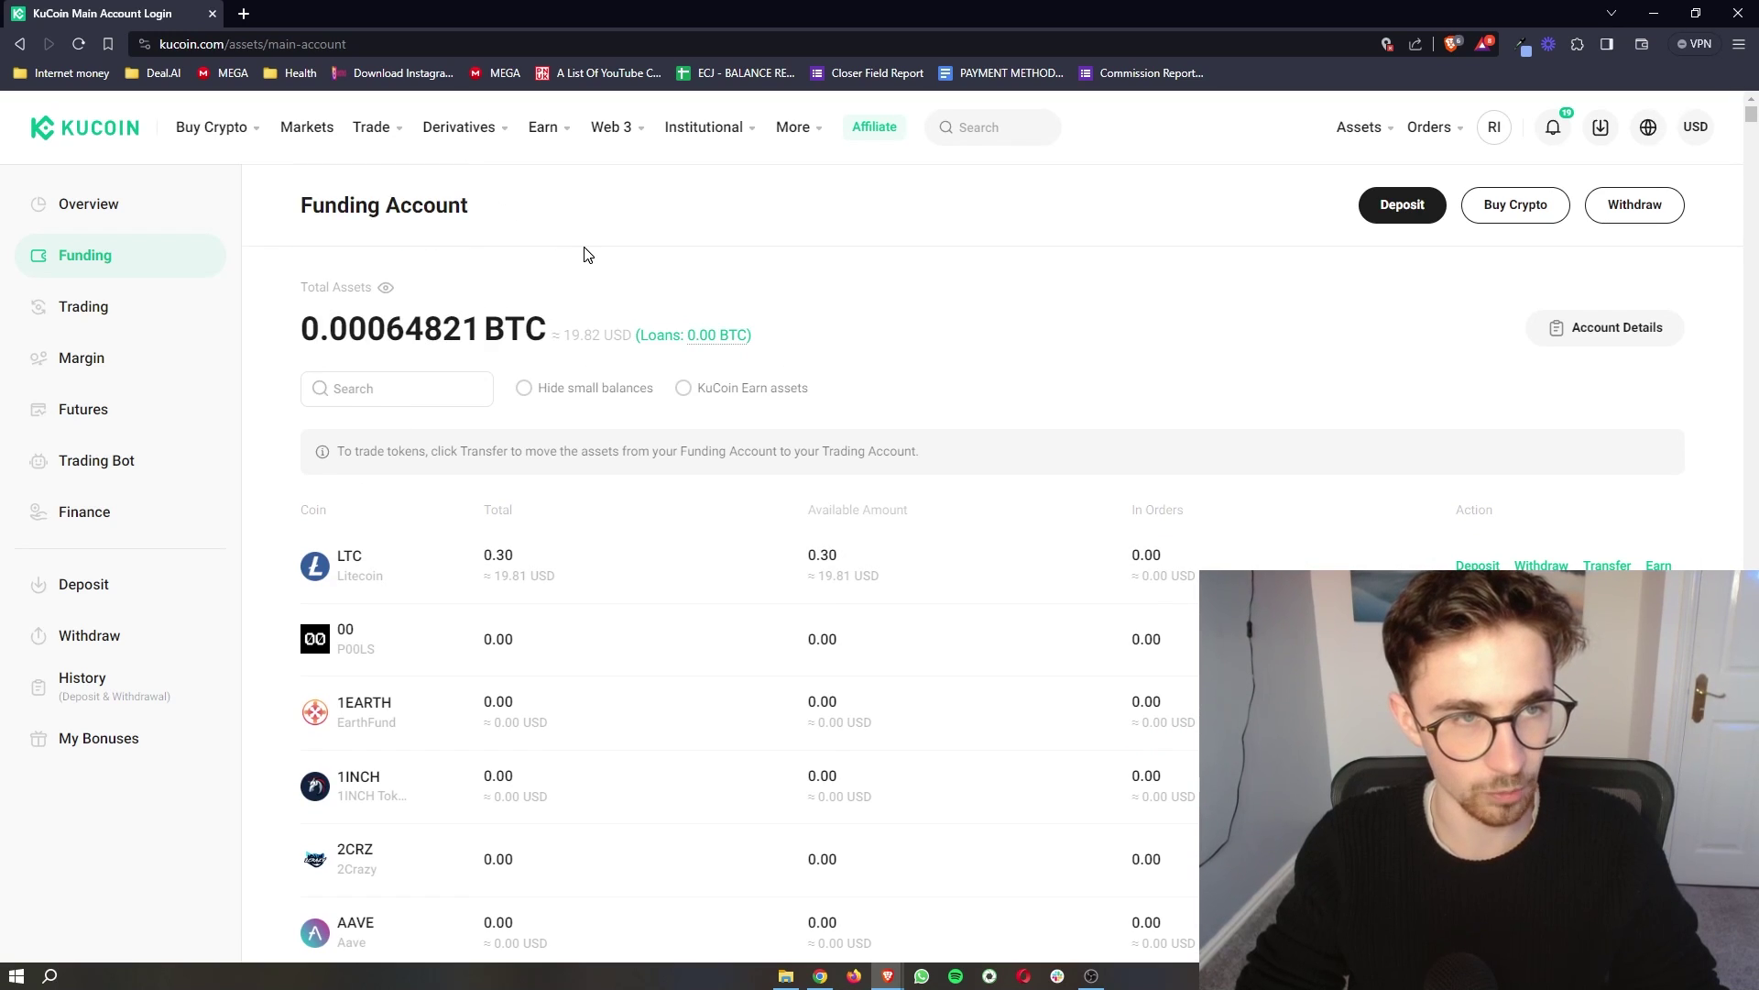
Open Convert and set it to pay with LTC and receive USDT
mouse_move(371, 139)
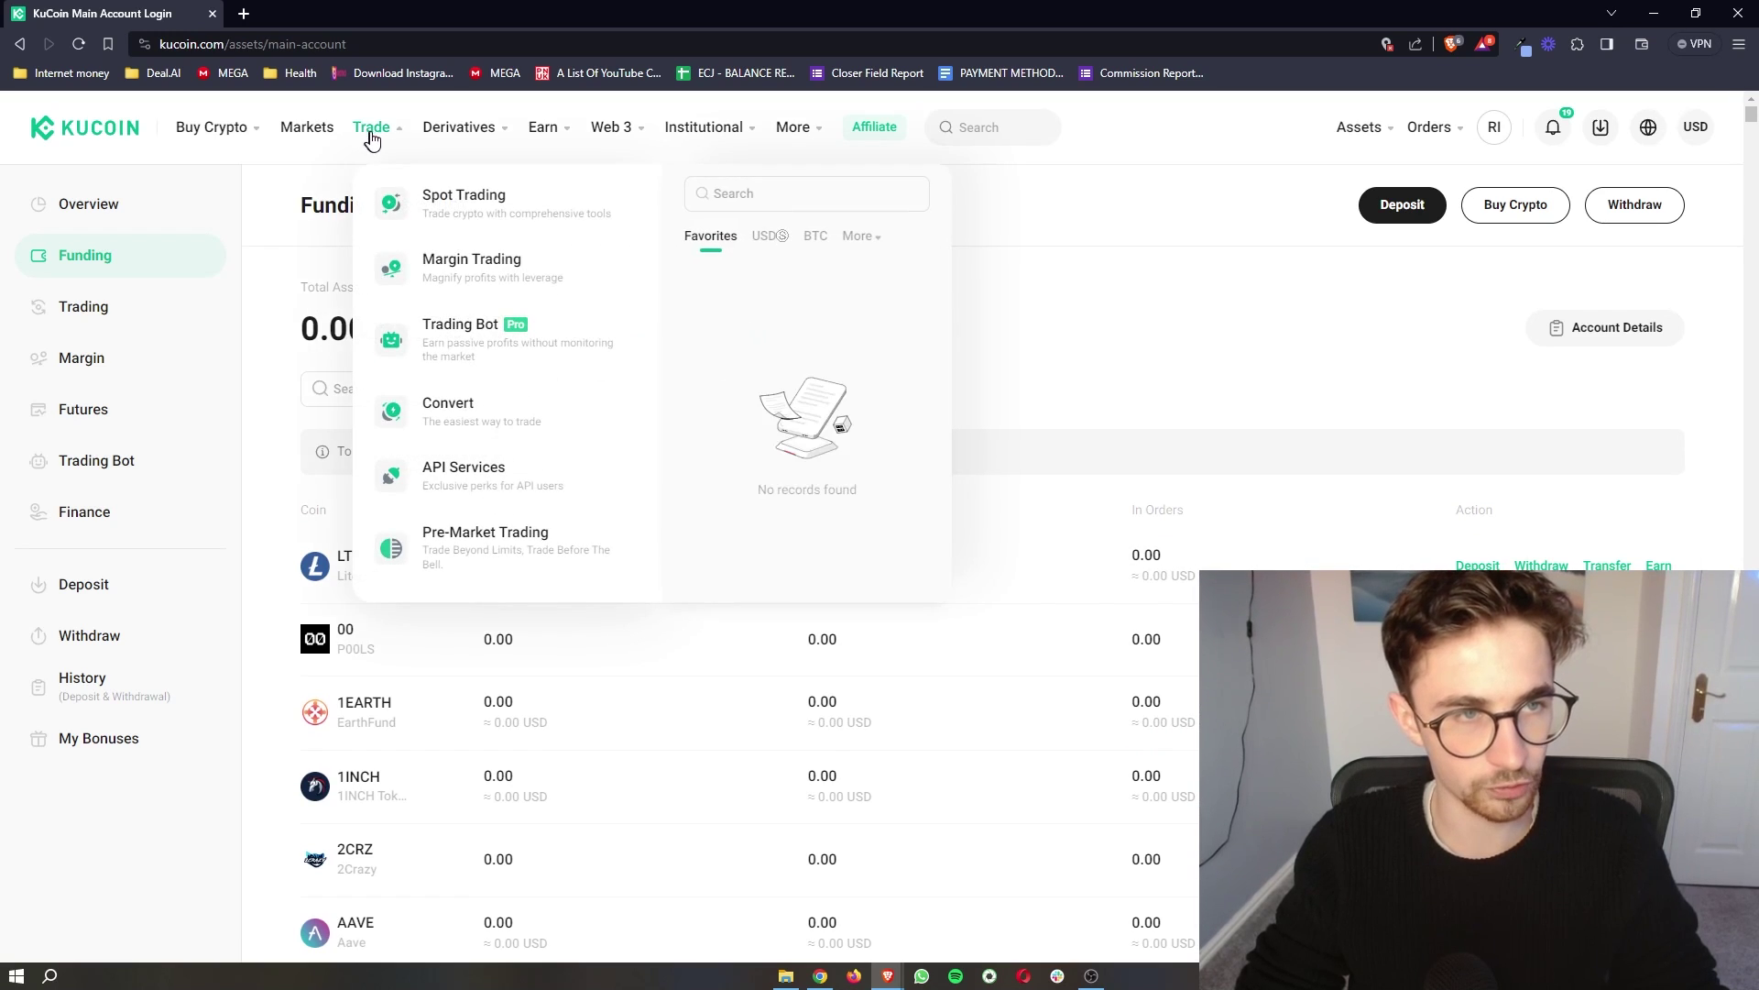
left_click(459, 418)
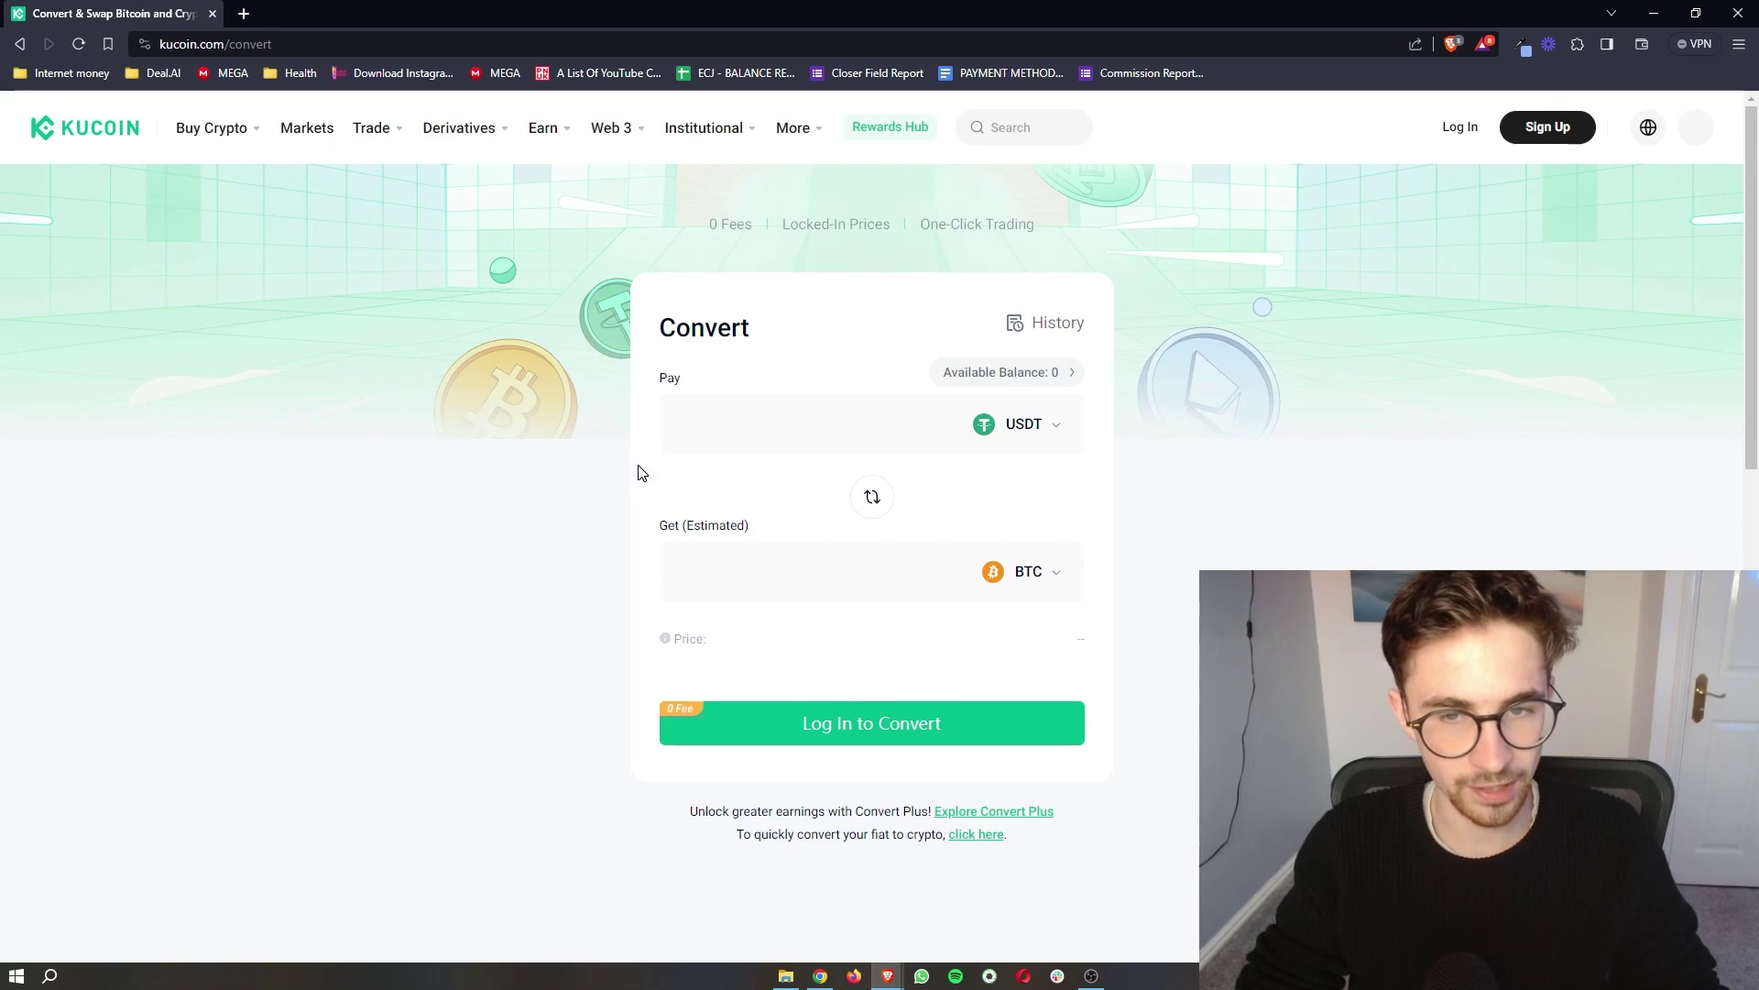
left_click(1040, 430)
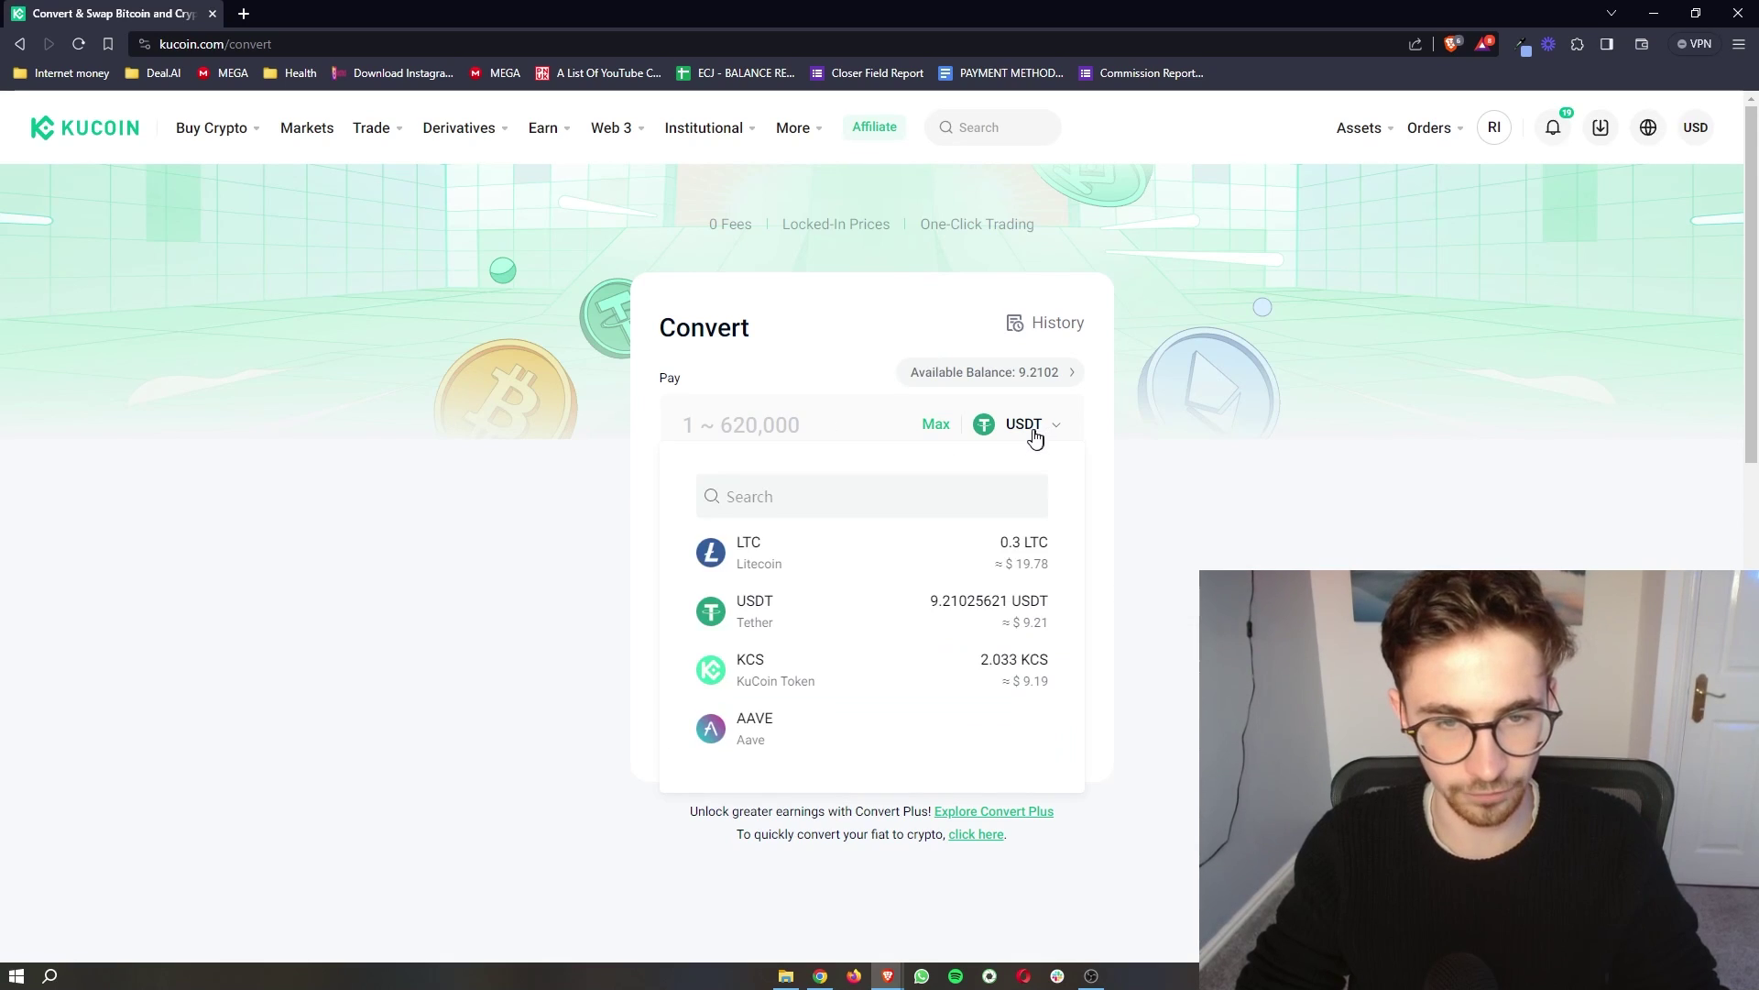
left_click(770, 563)
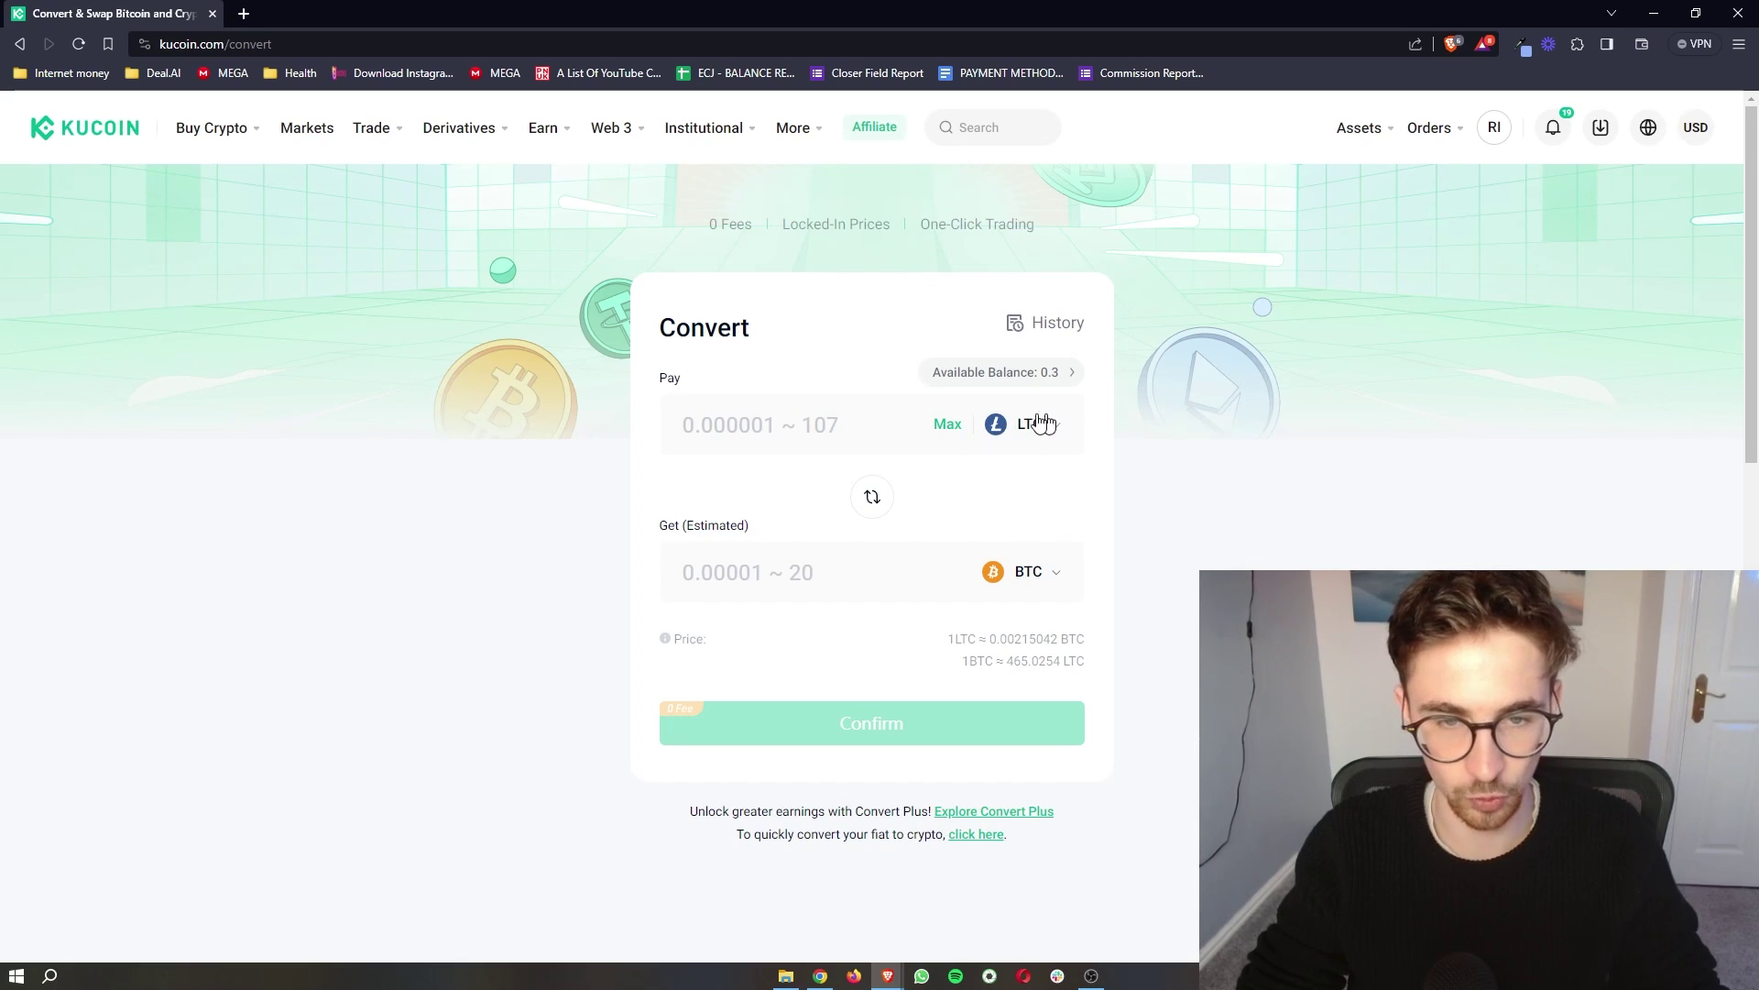
left_click_drag(648, 534, 749, 524)
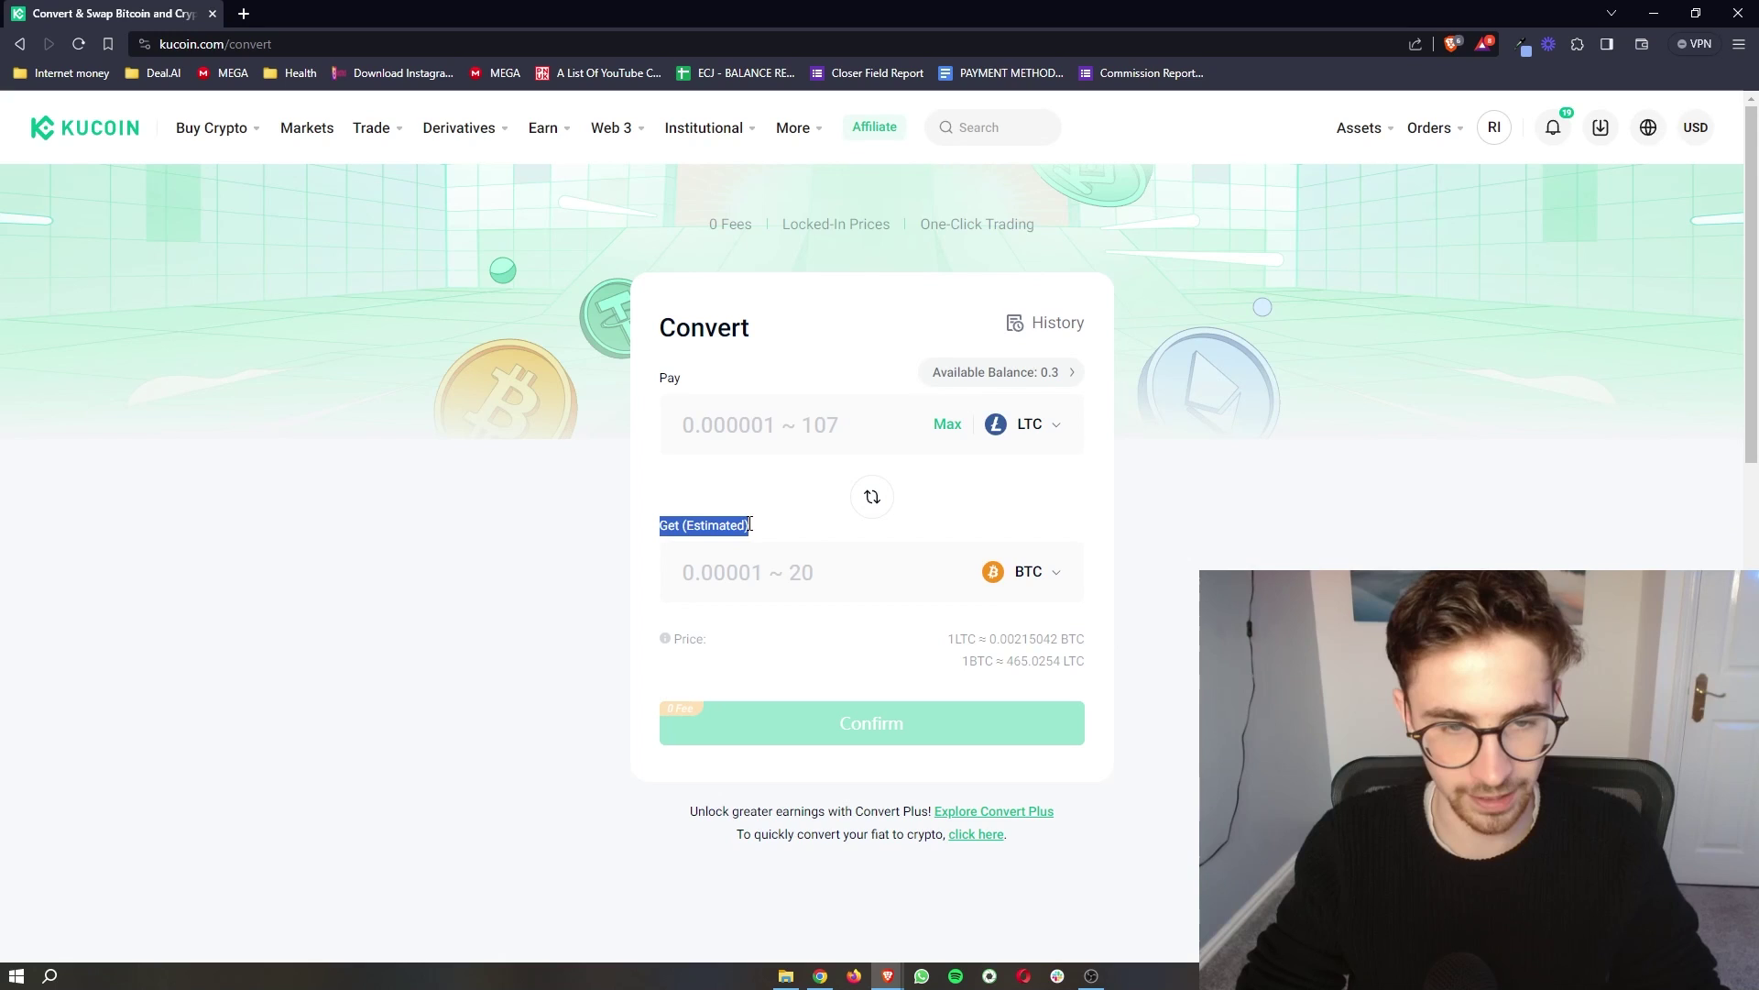
left_click(1006, 586)
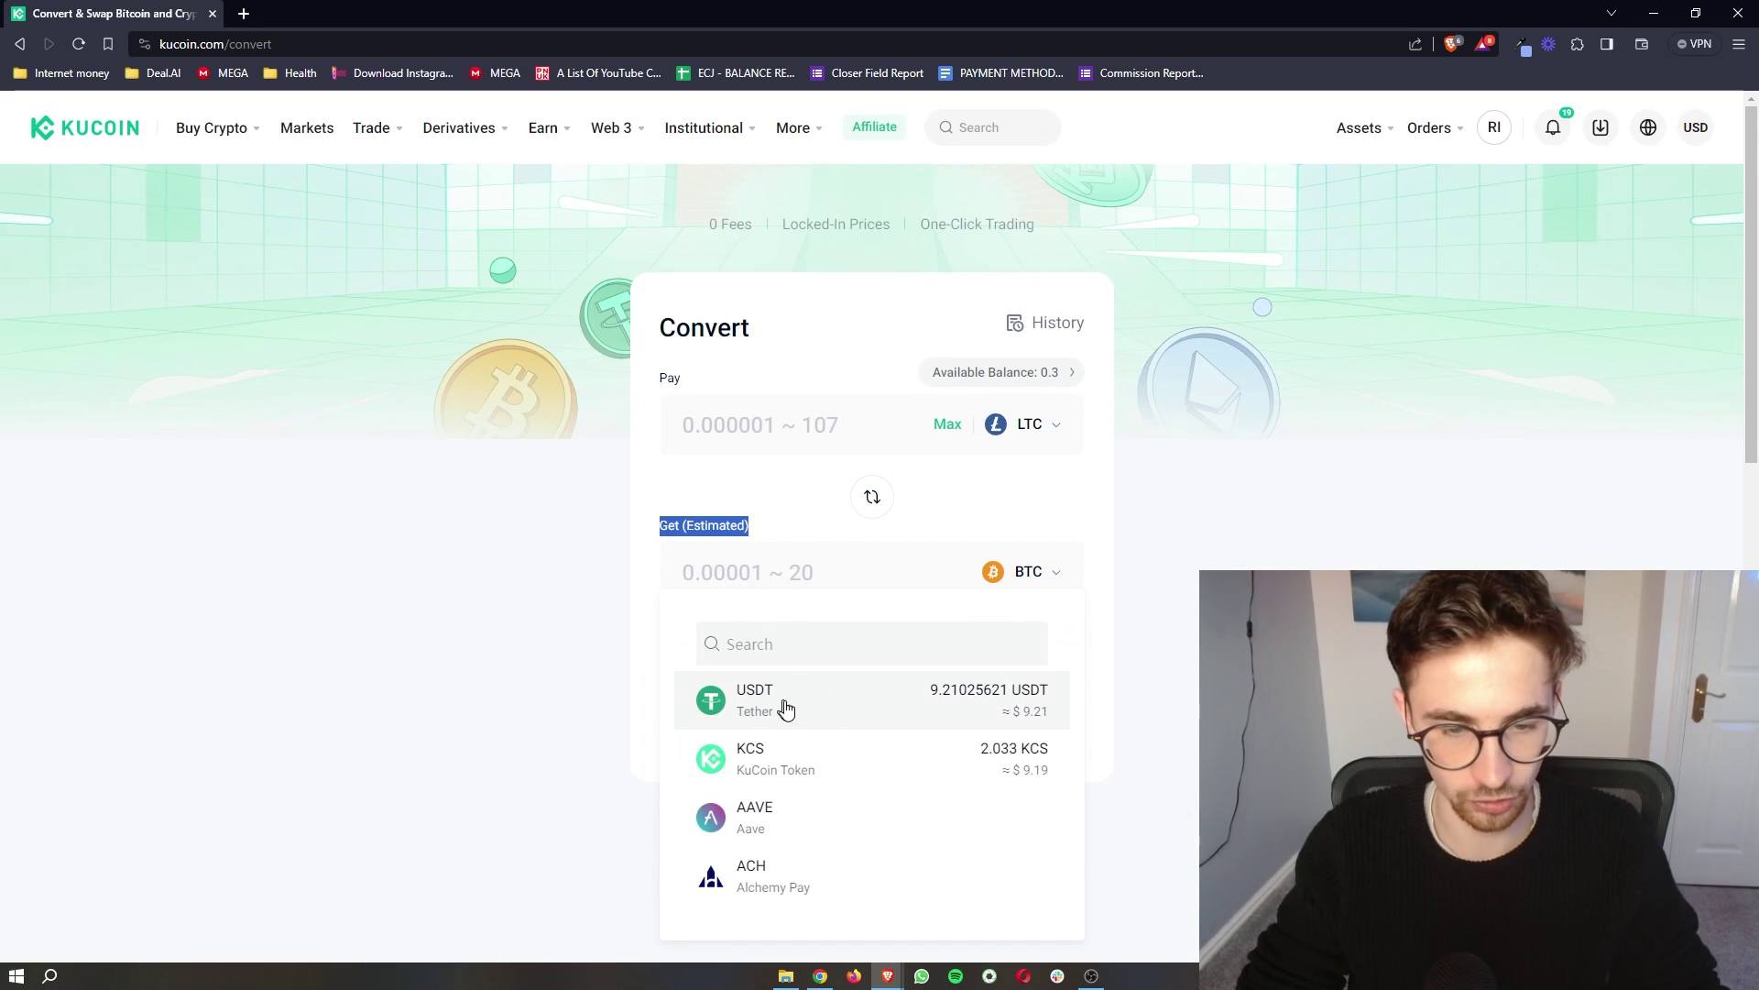
left_click(786, 709)
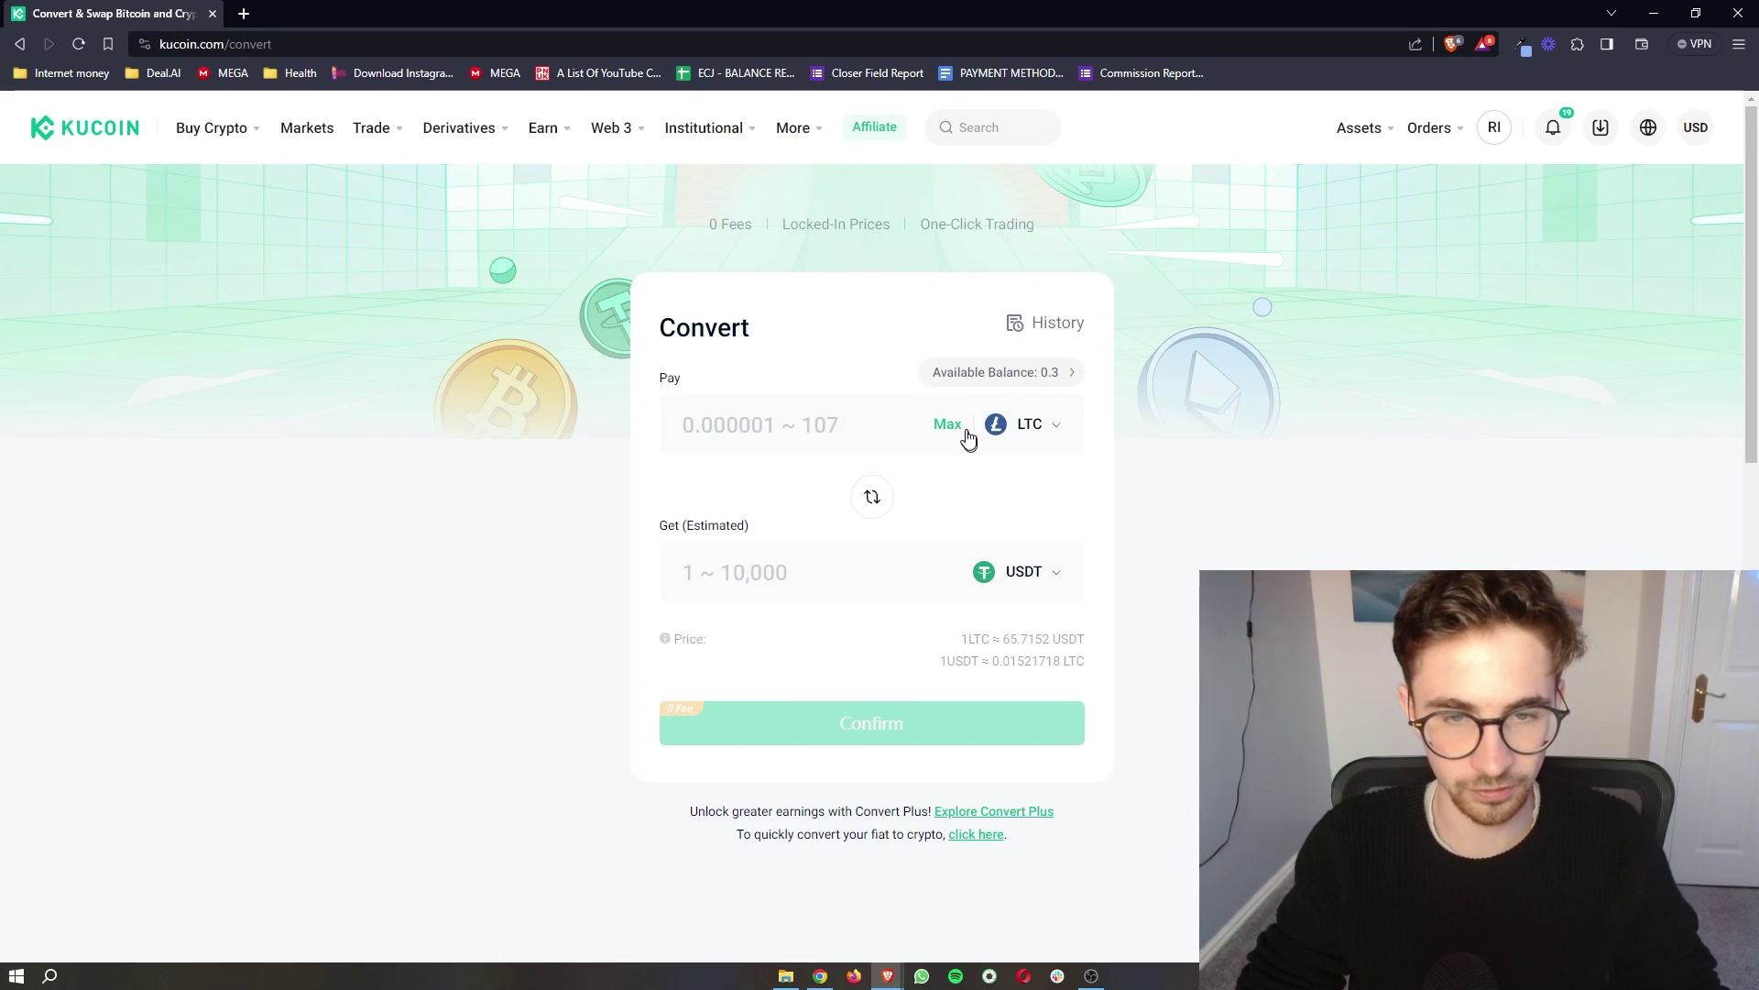
Convert the full 0.3 LTC into 19.72 USDT and confirm the order
left_click(745, 437)
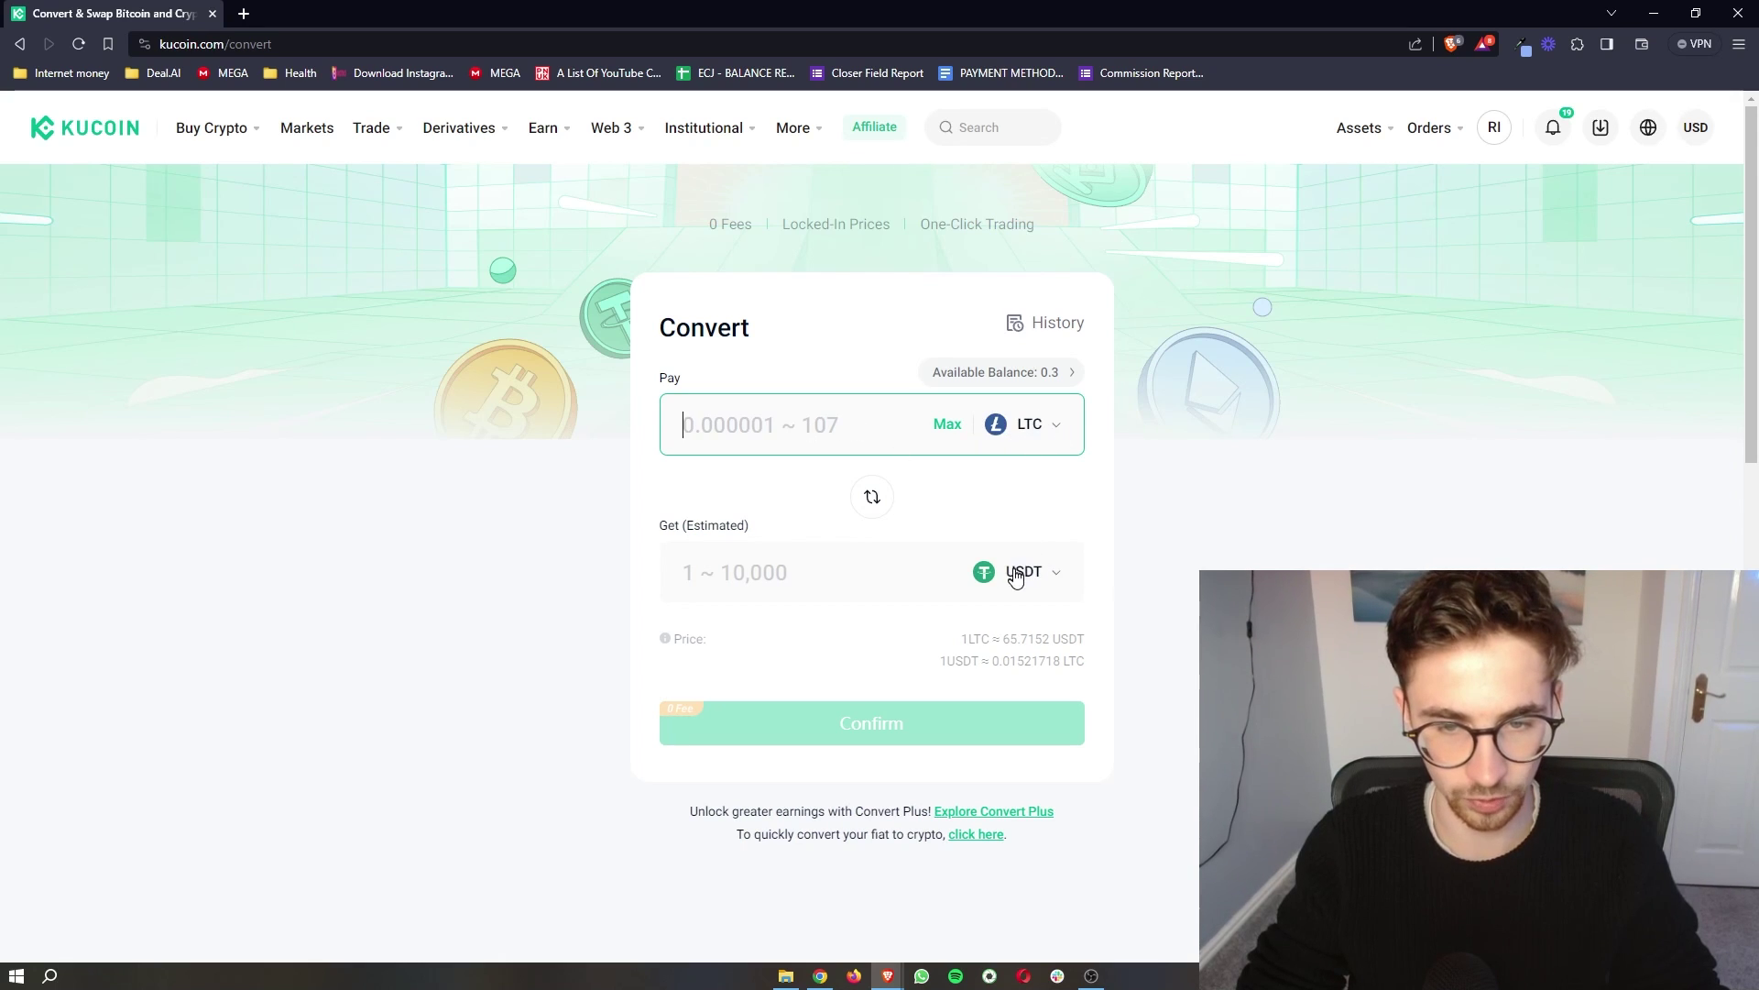
left_click(953, 434)
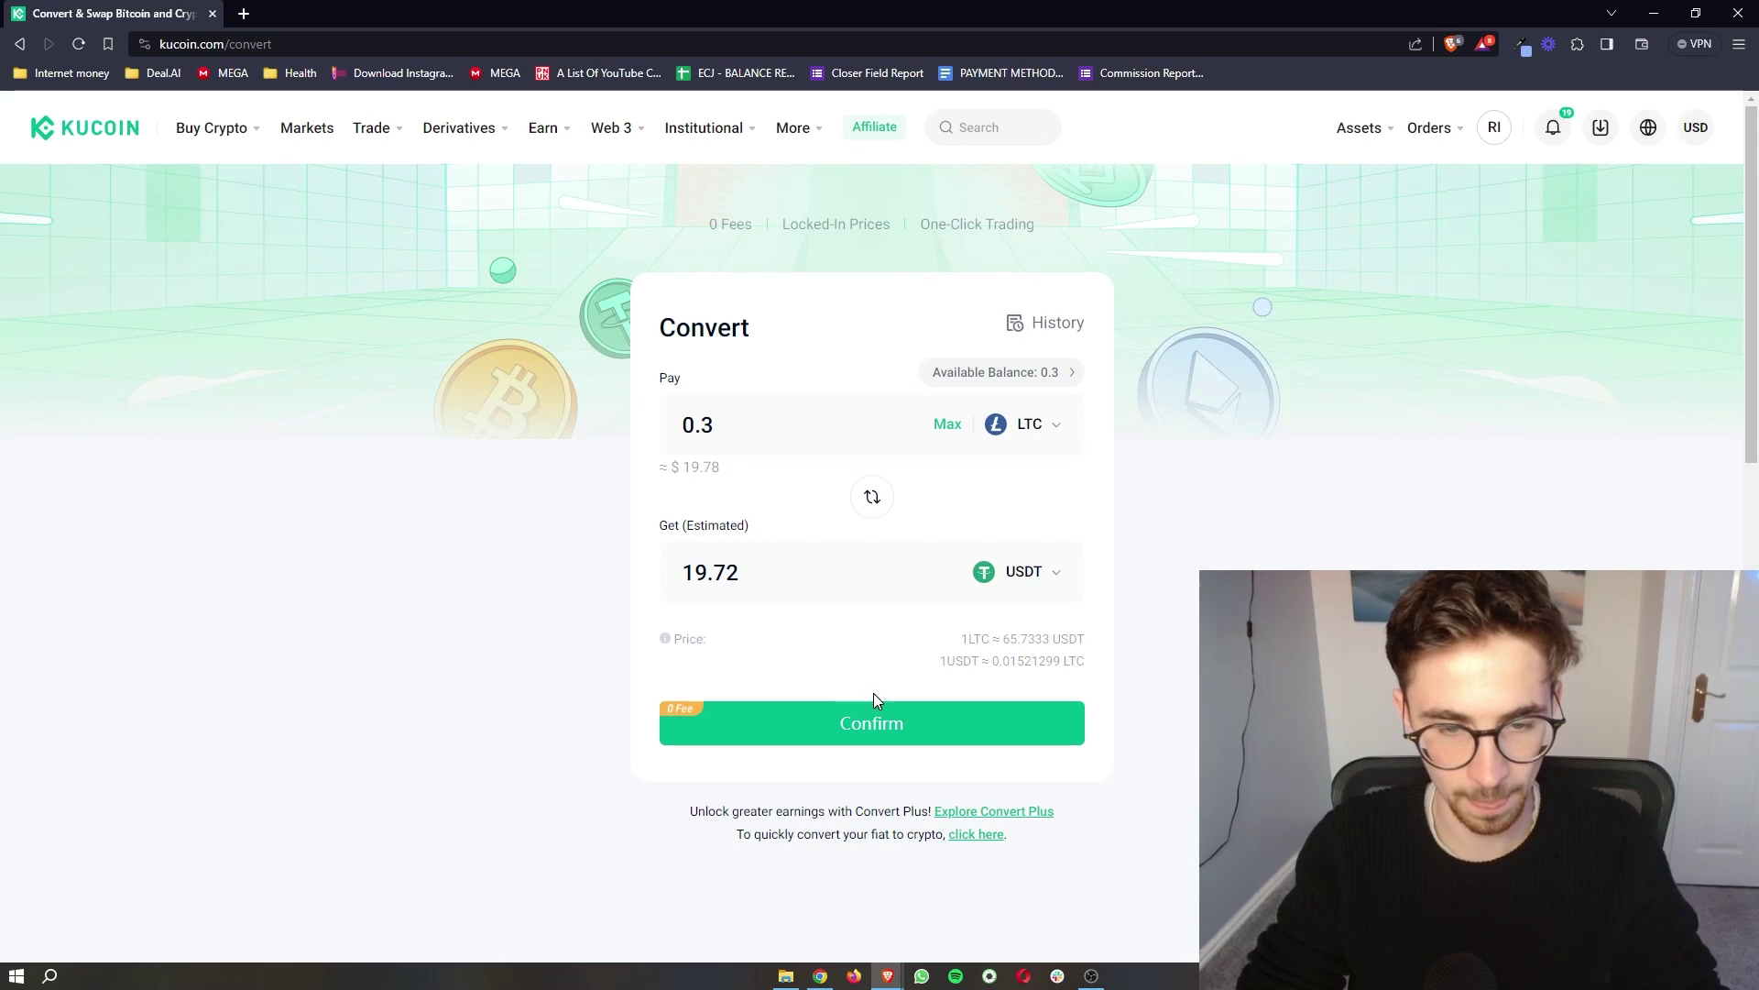
left_click(891, 728)
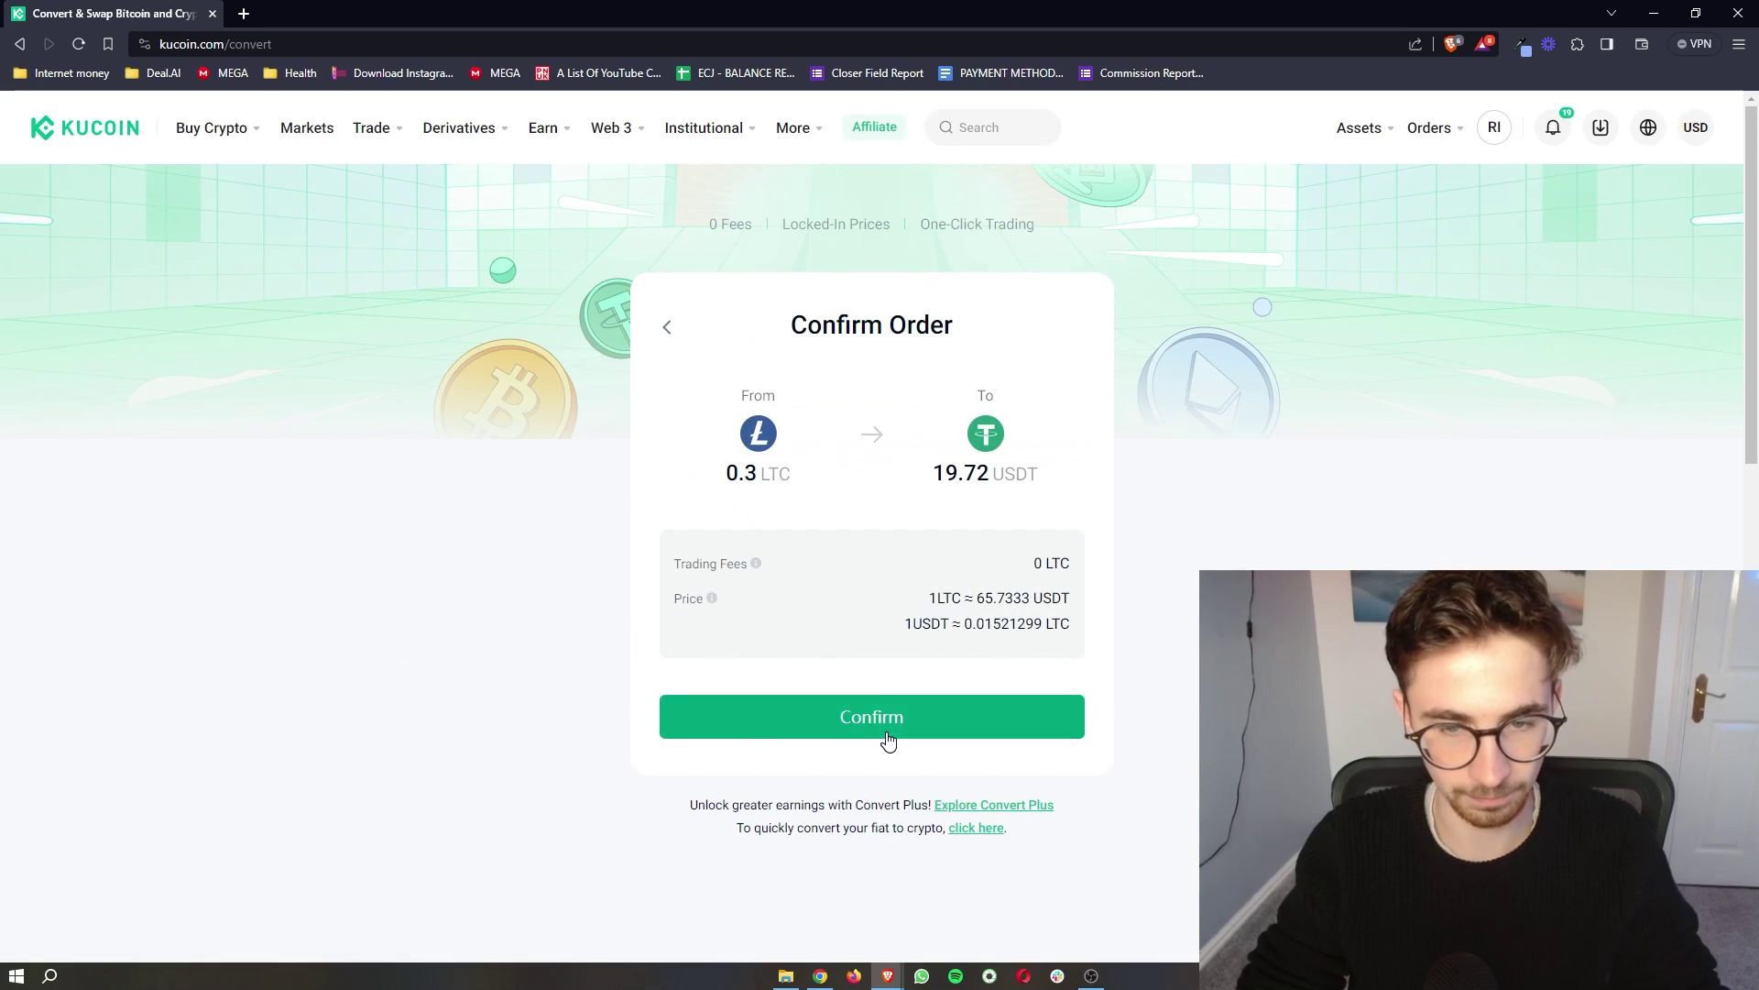
left_click(889, 741)
left_click_drag(824, 552, 1008, 644)
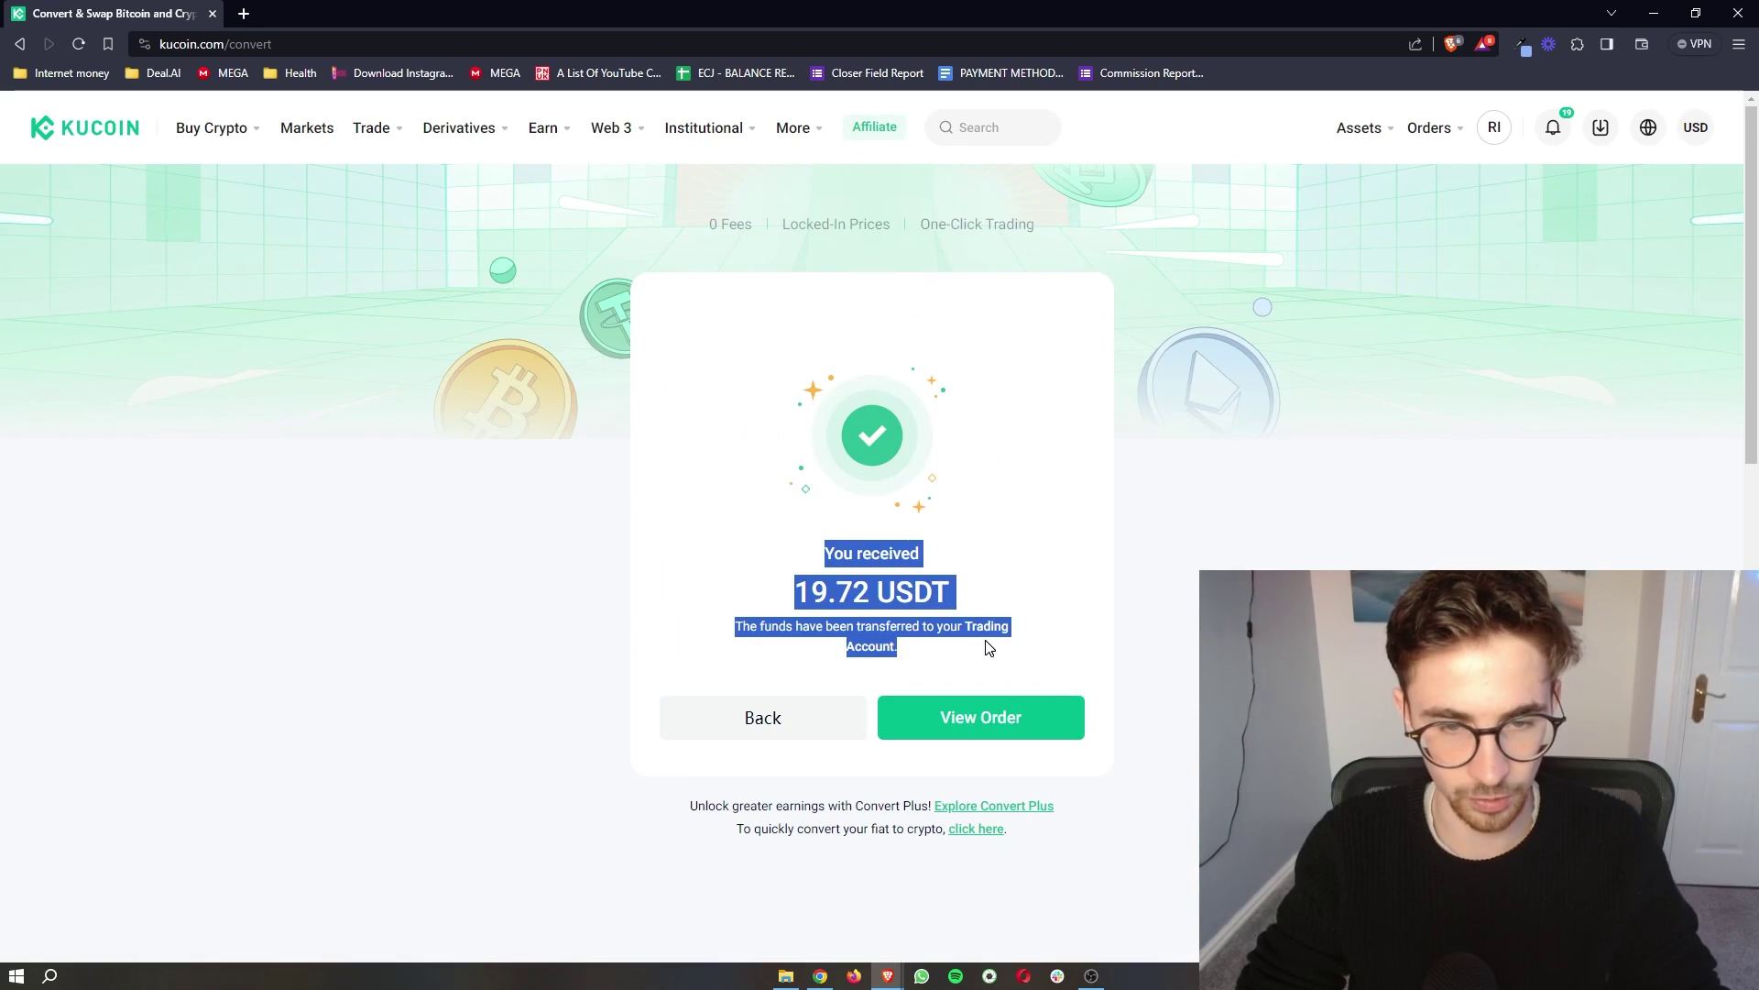
left_click(989, 648)
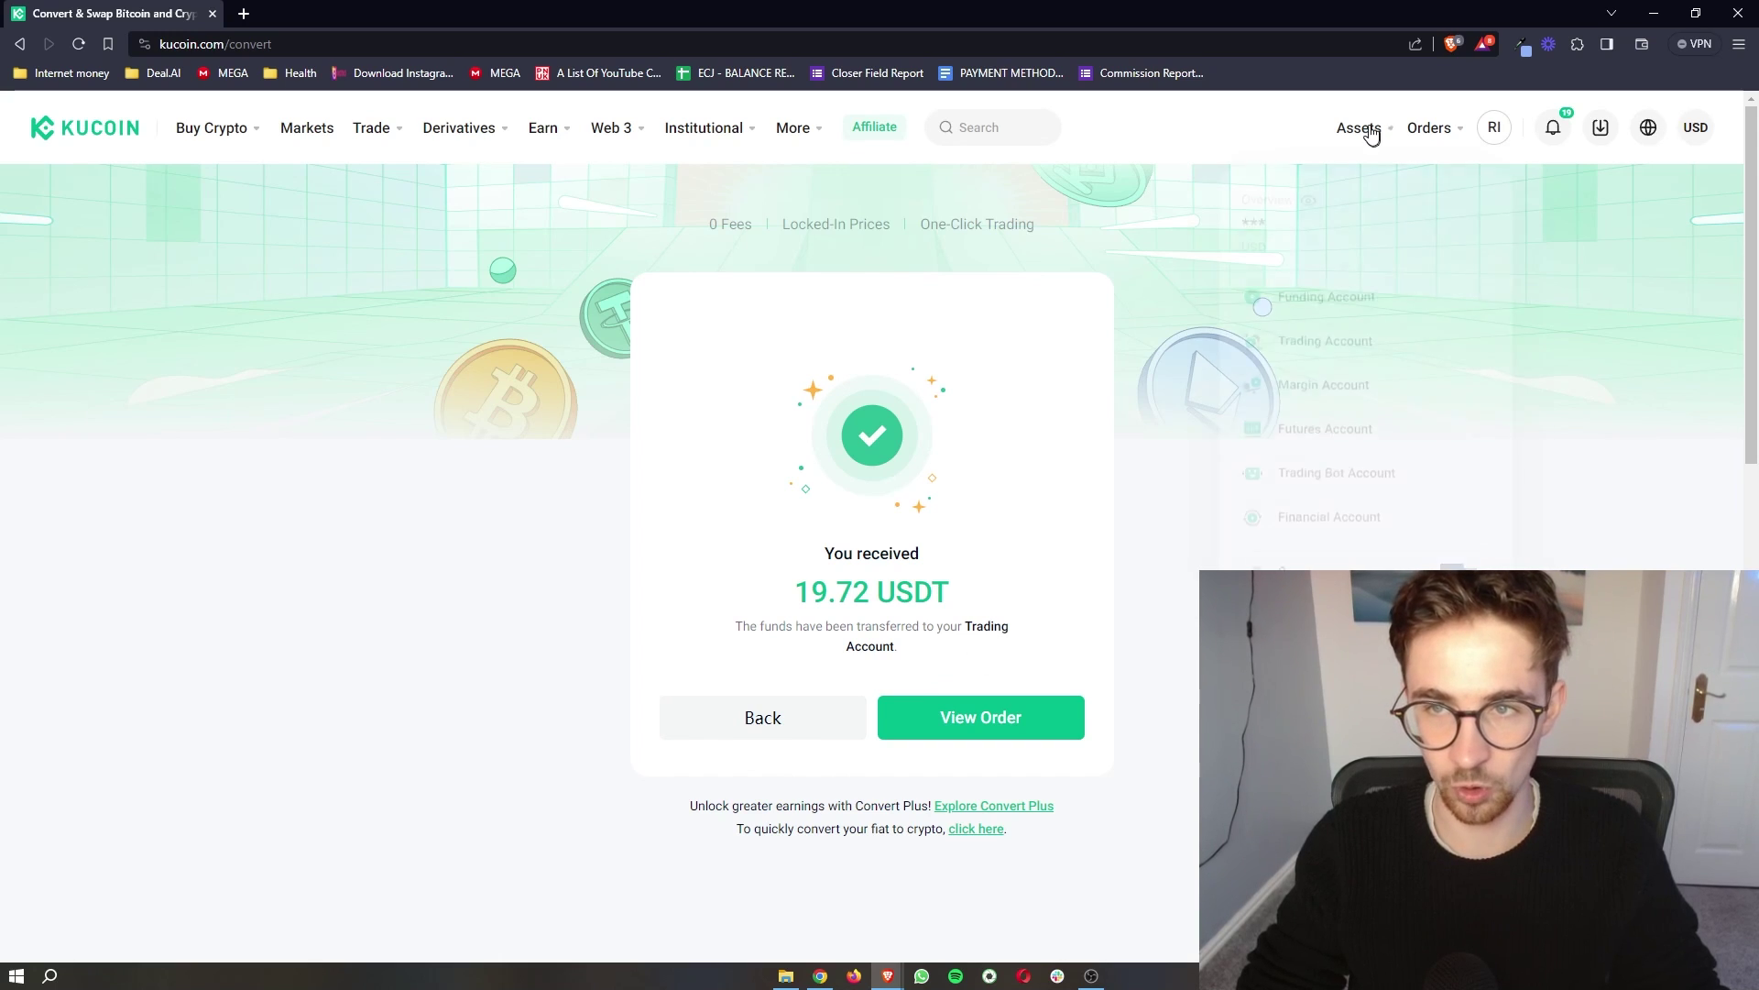
From the Trading Account's USDT row, transfer 19.71 USDT into the Funding Account
mouse_move(1369, 134)
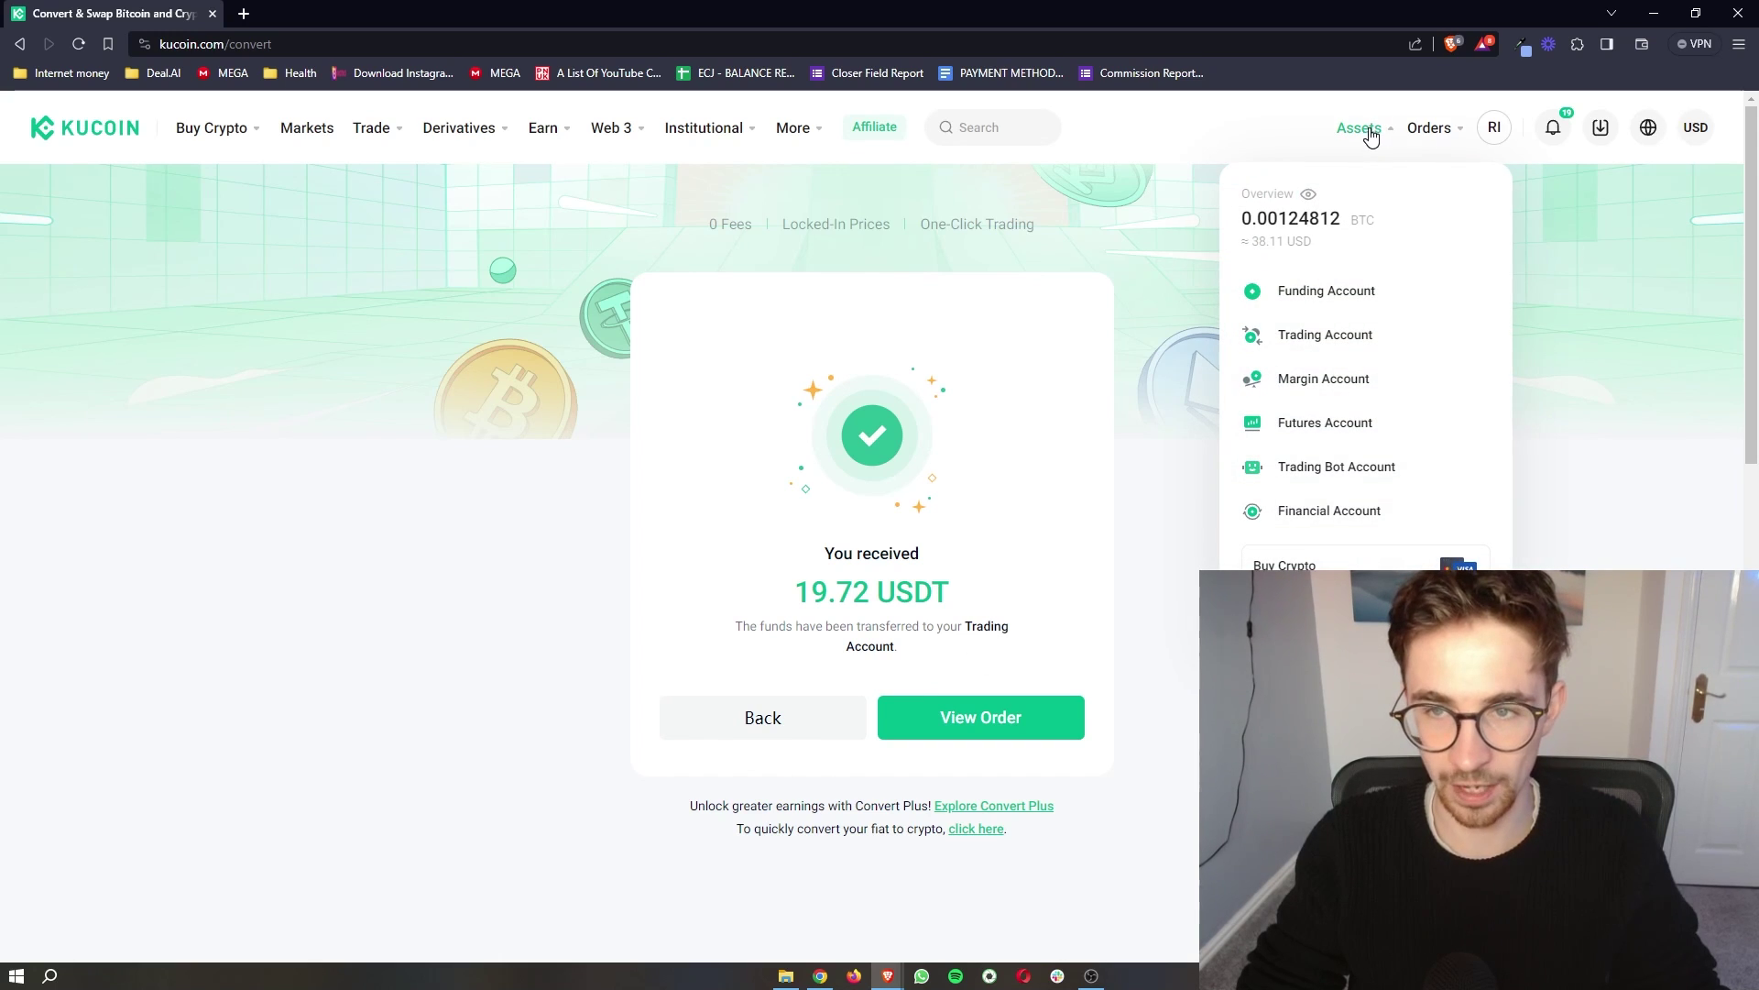
left_click(1347, 347)
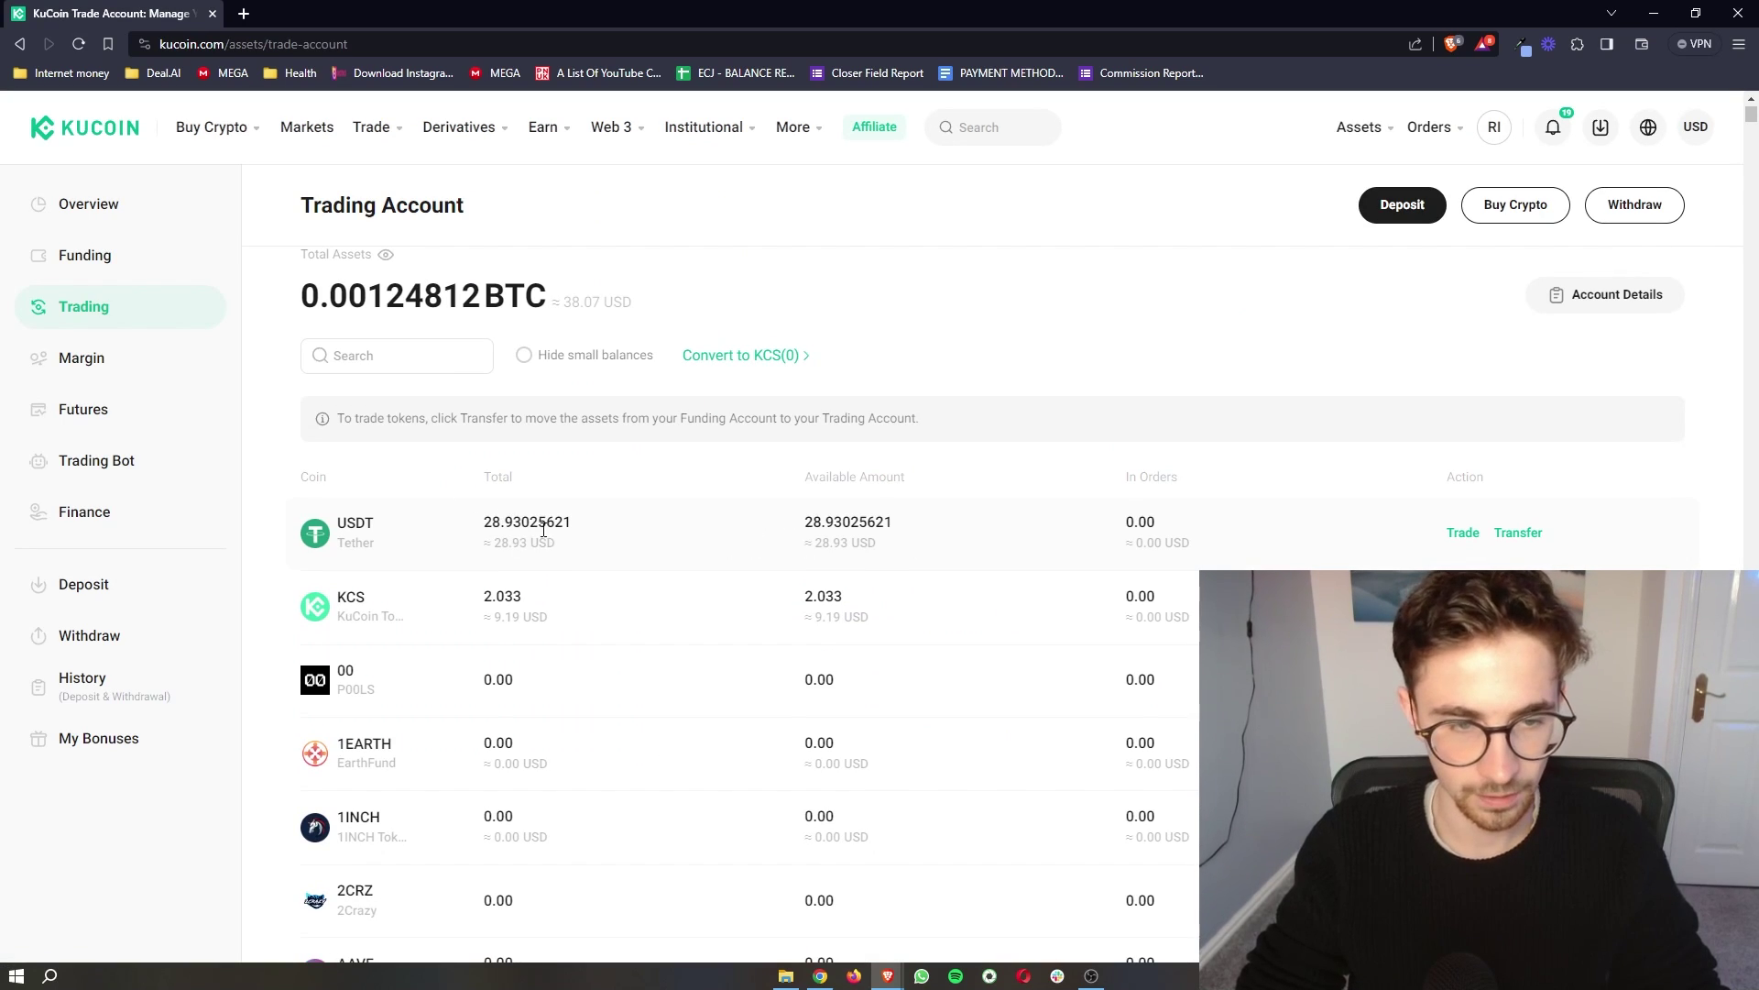
left_click(1507, 539)
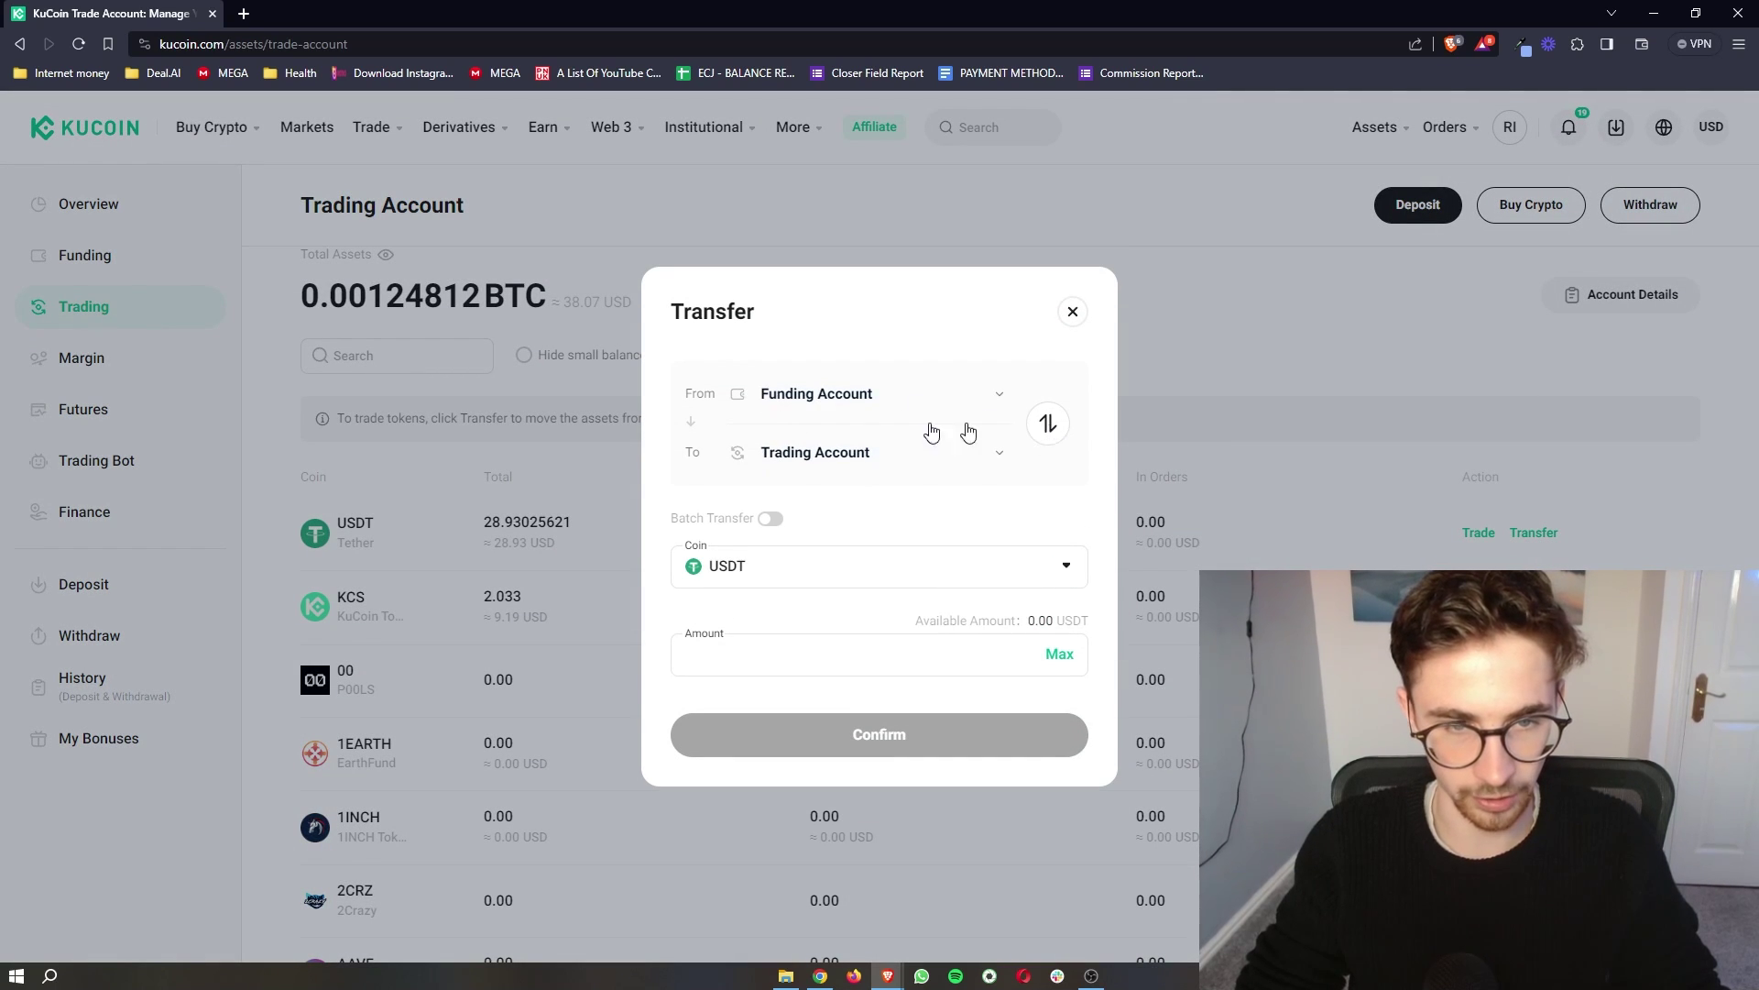
left_click(1047, 422)
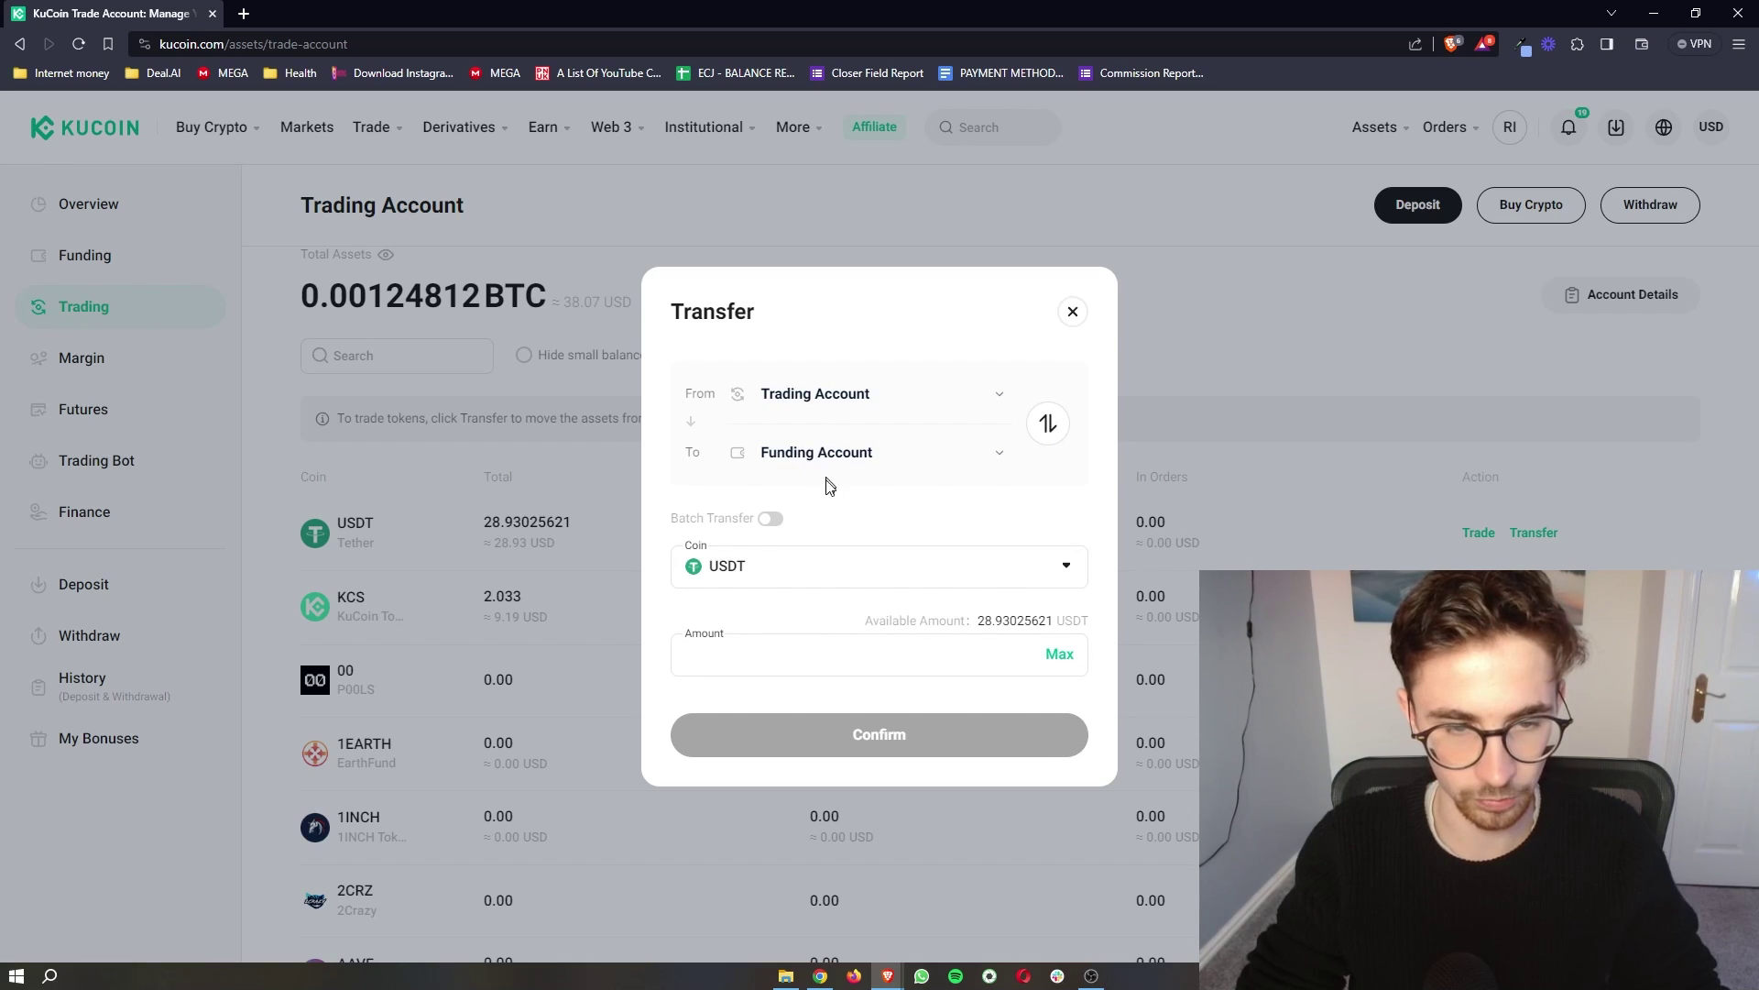
left_click(779, 645)
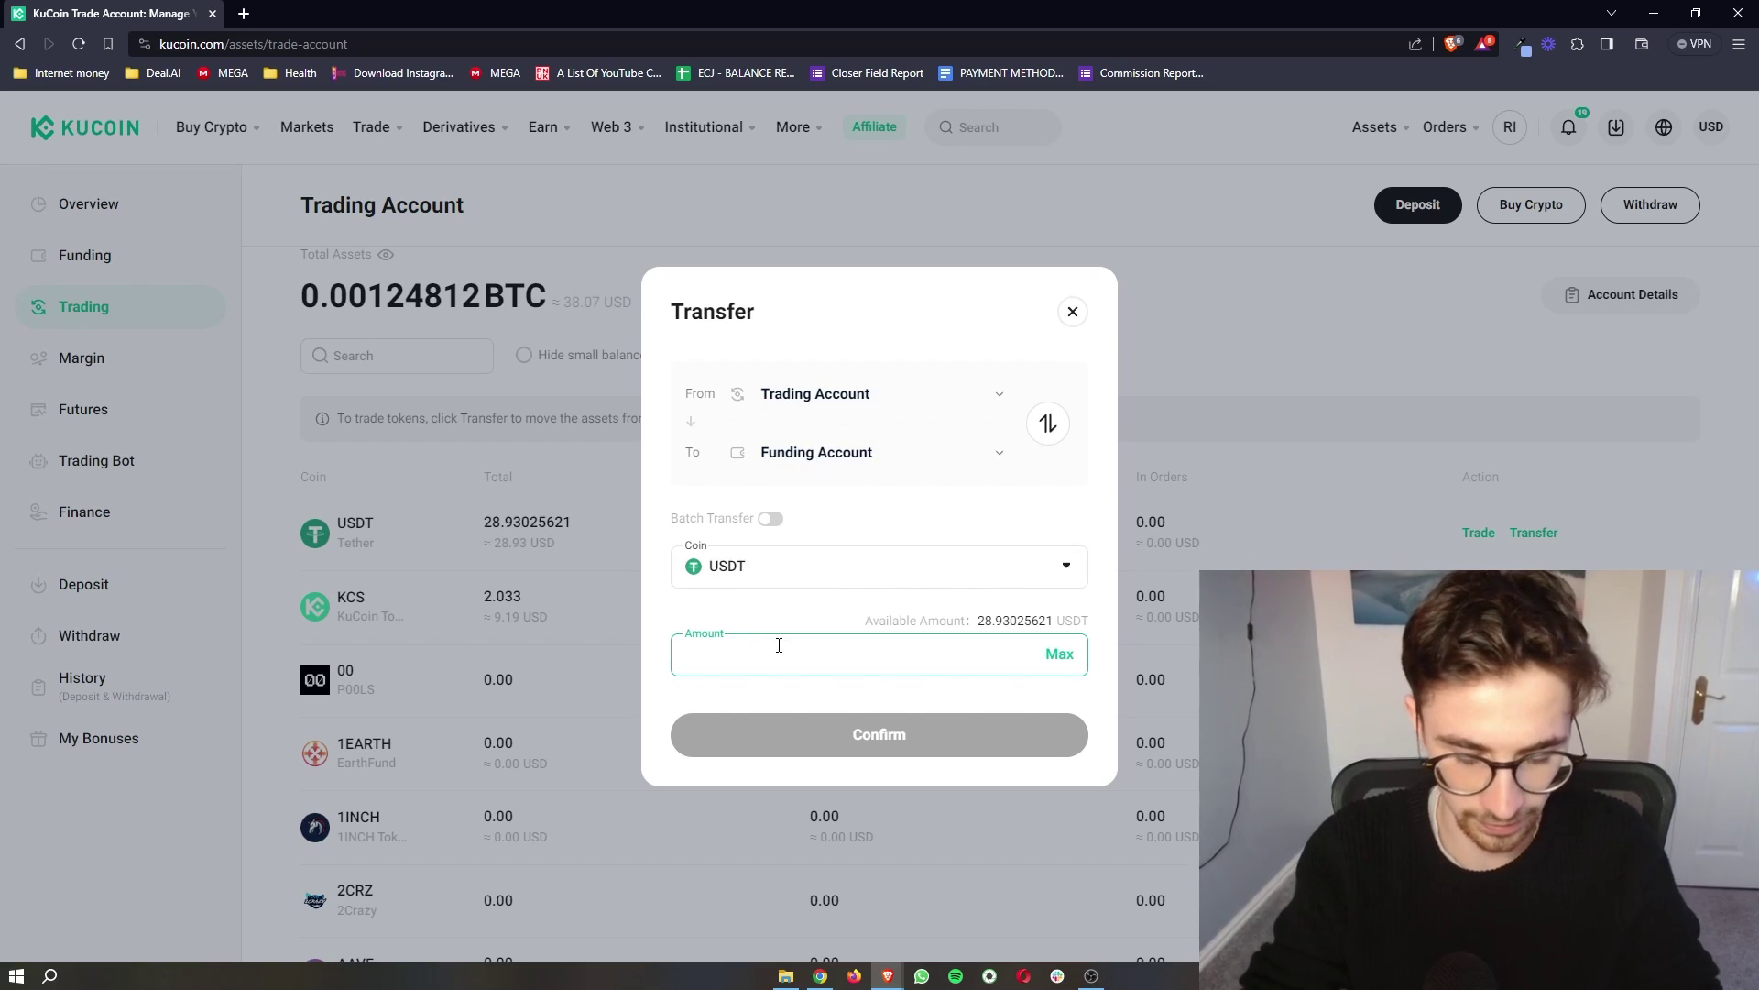
type("19.71")
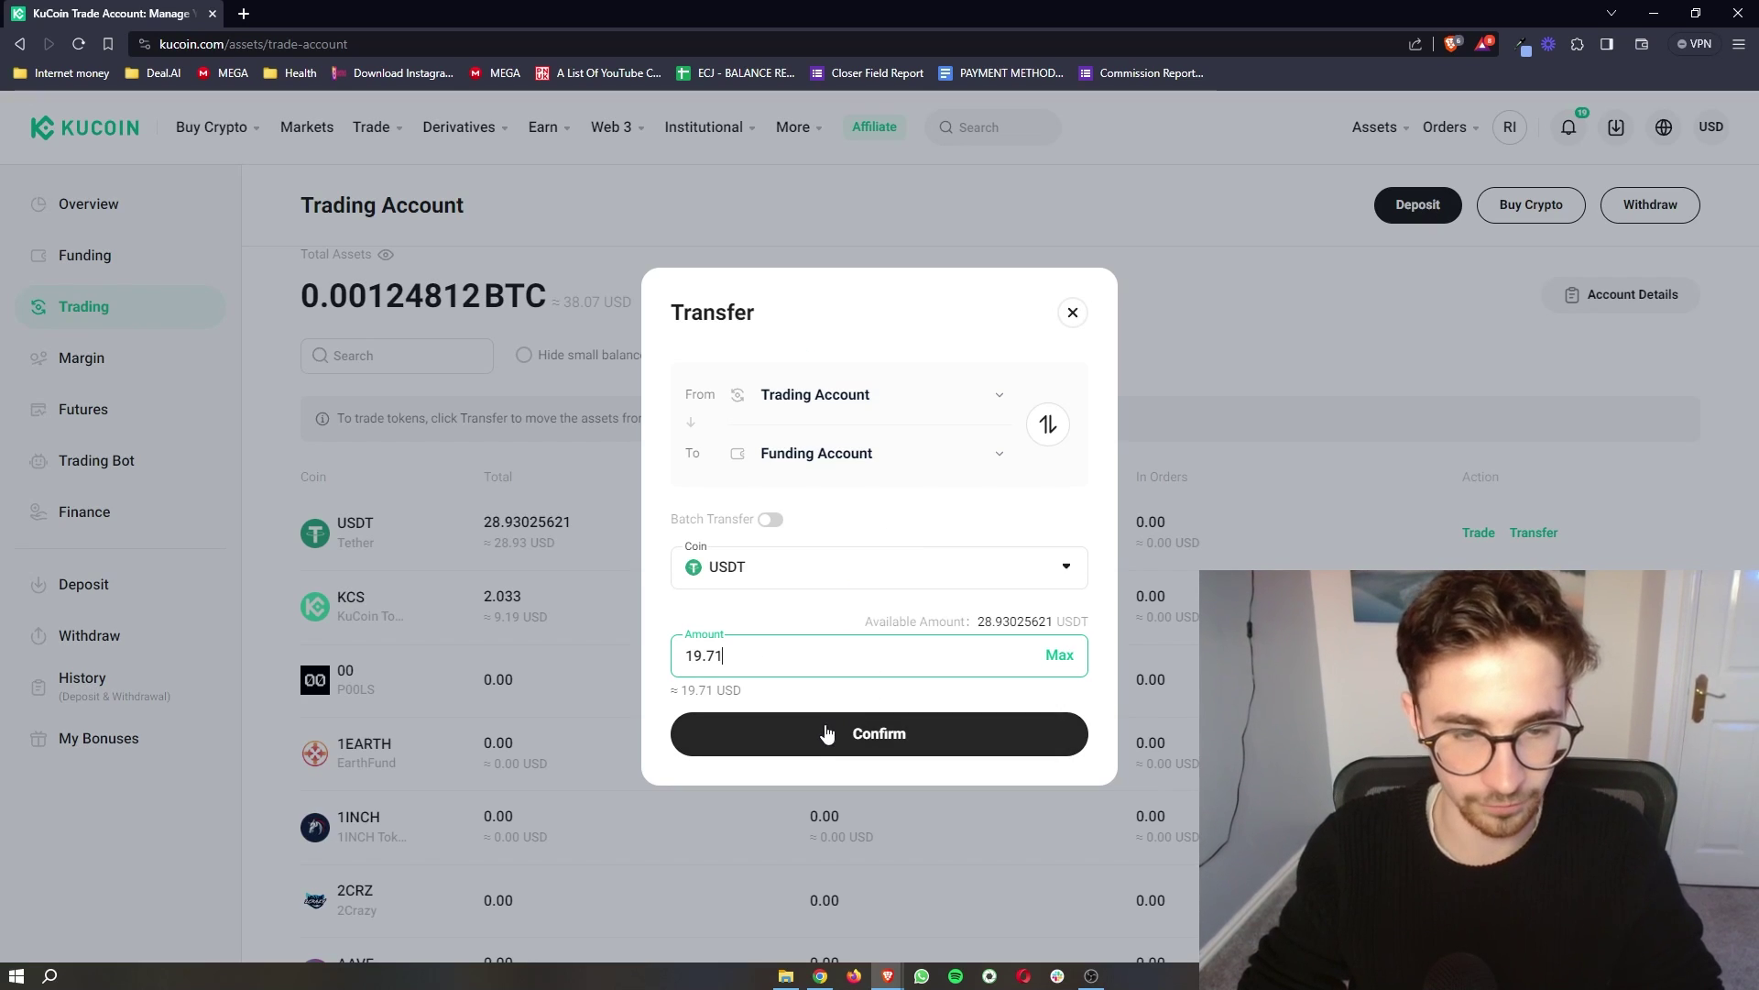
left_click(851, 734)
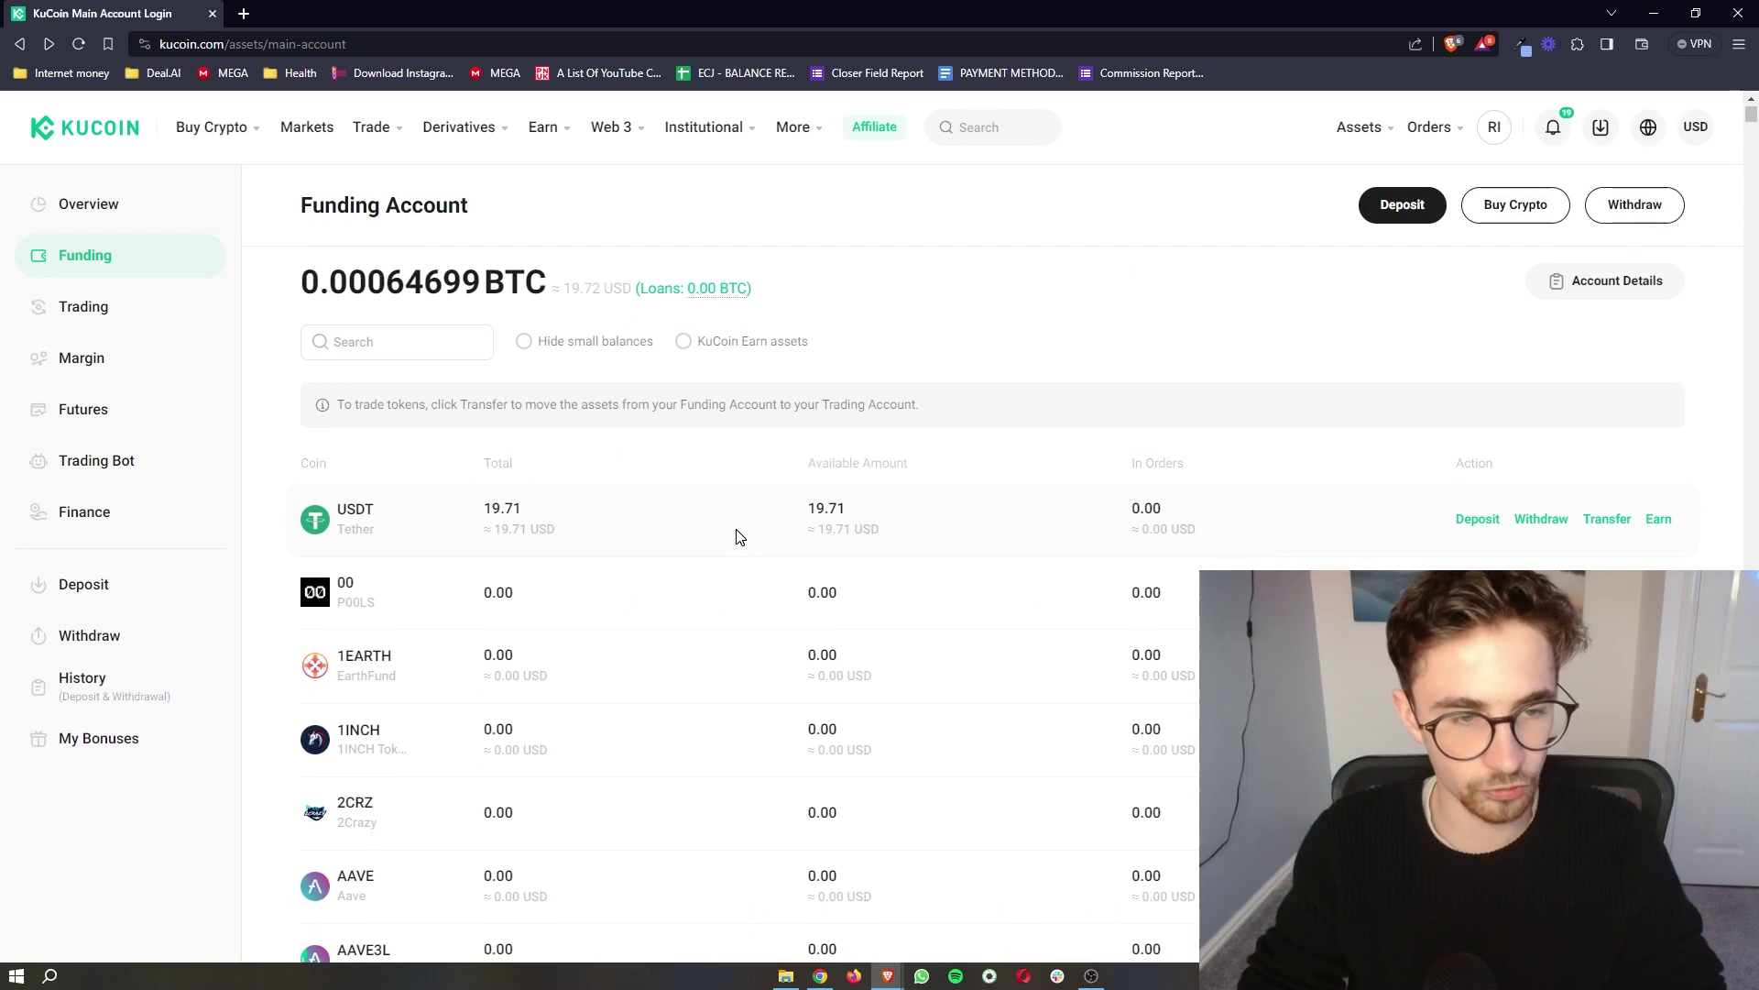
Point out the 19.71 USDT Funding balance, then bring up the Buy Crypto menu
left_click_drag(335, 511, 401, 514)
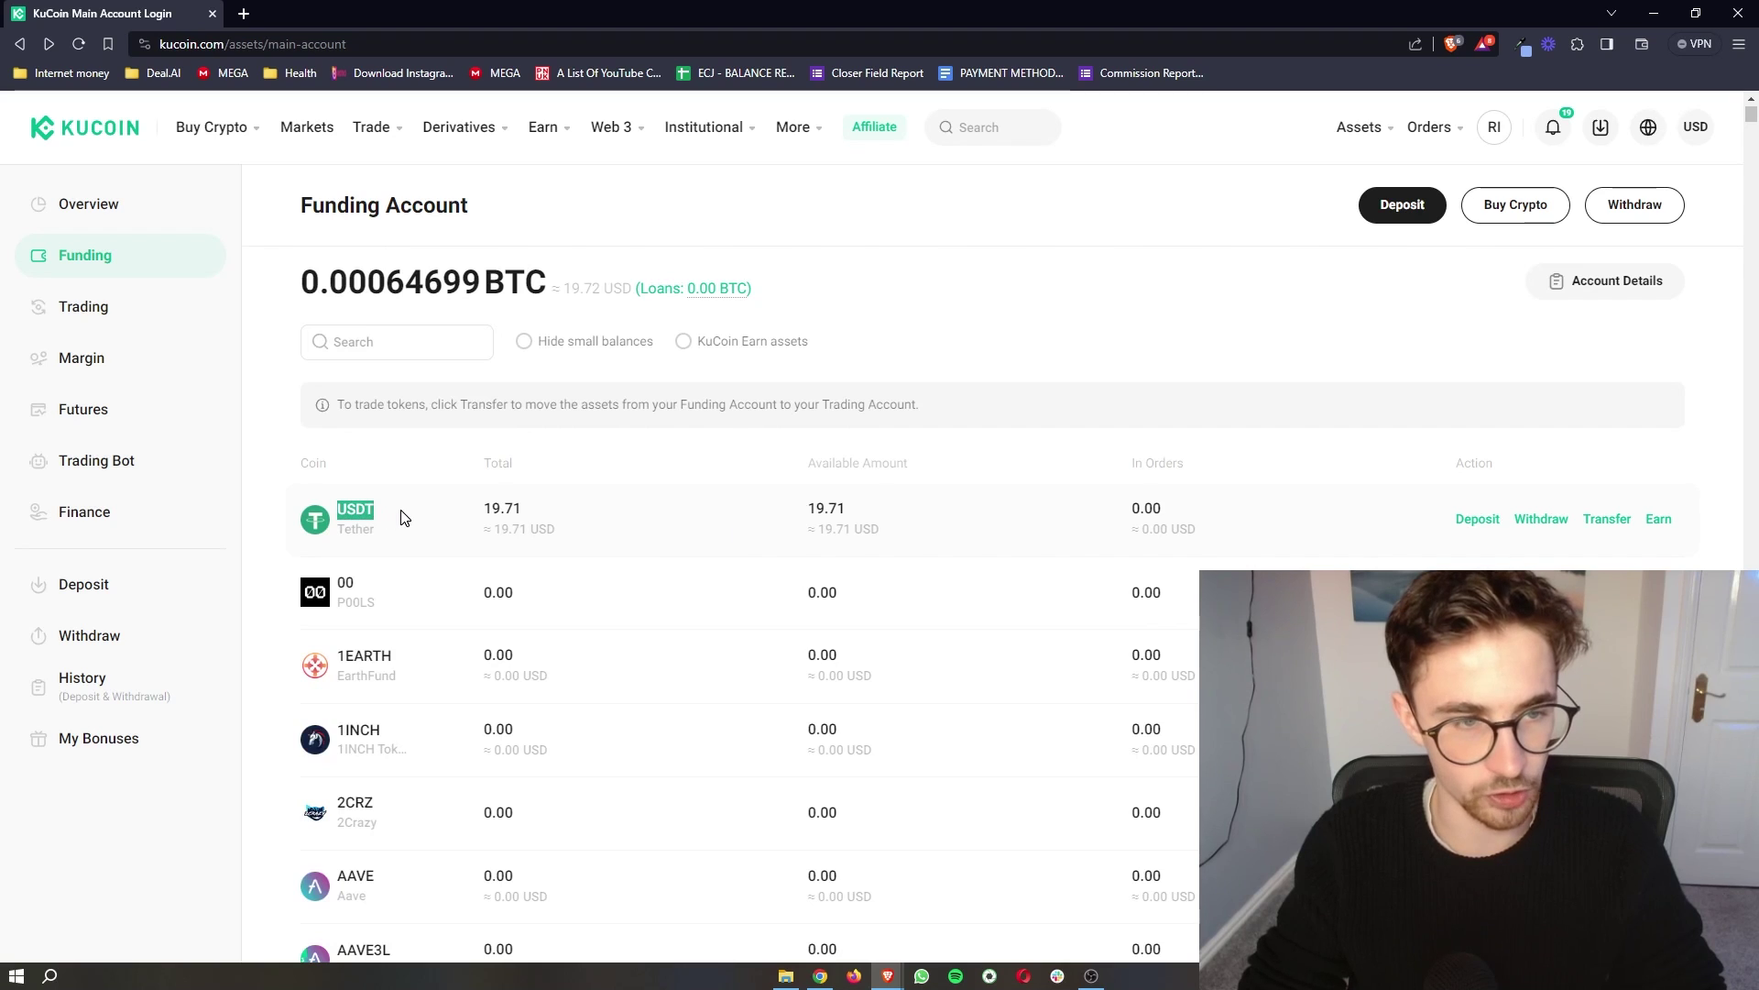
left_click_drag(303, 214, 510, 220)
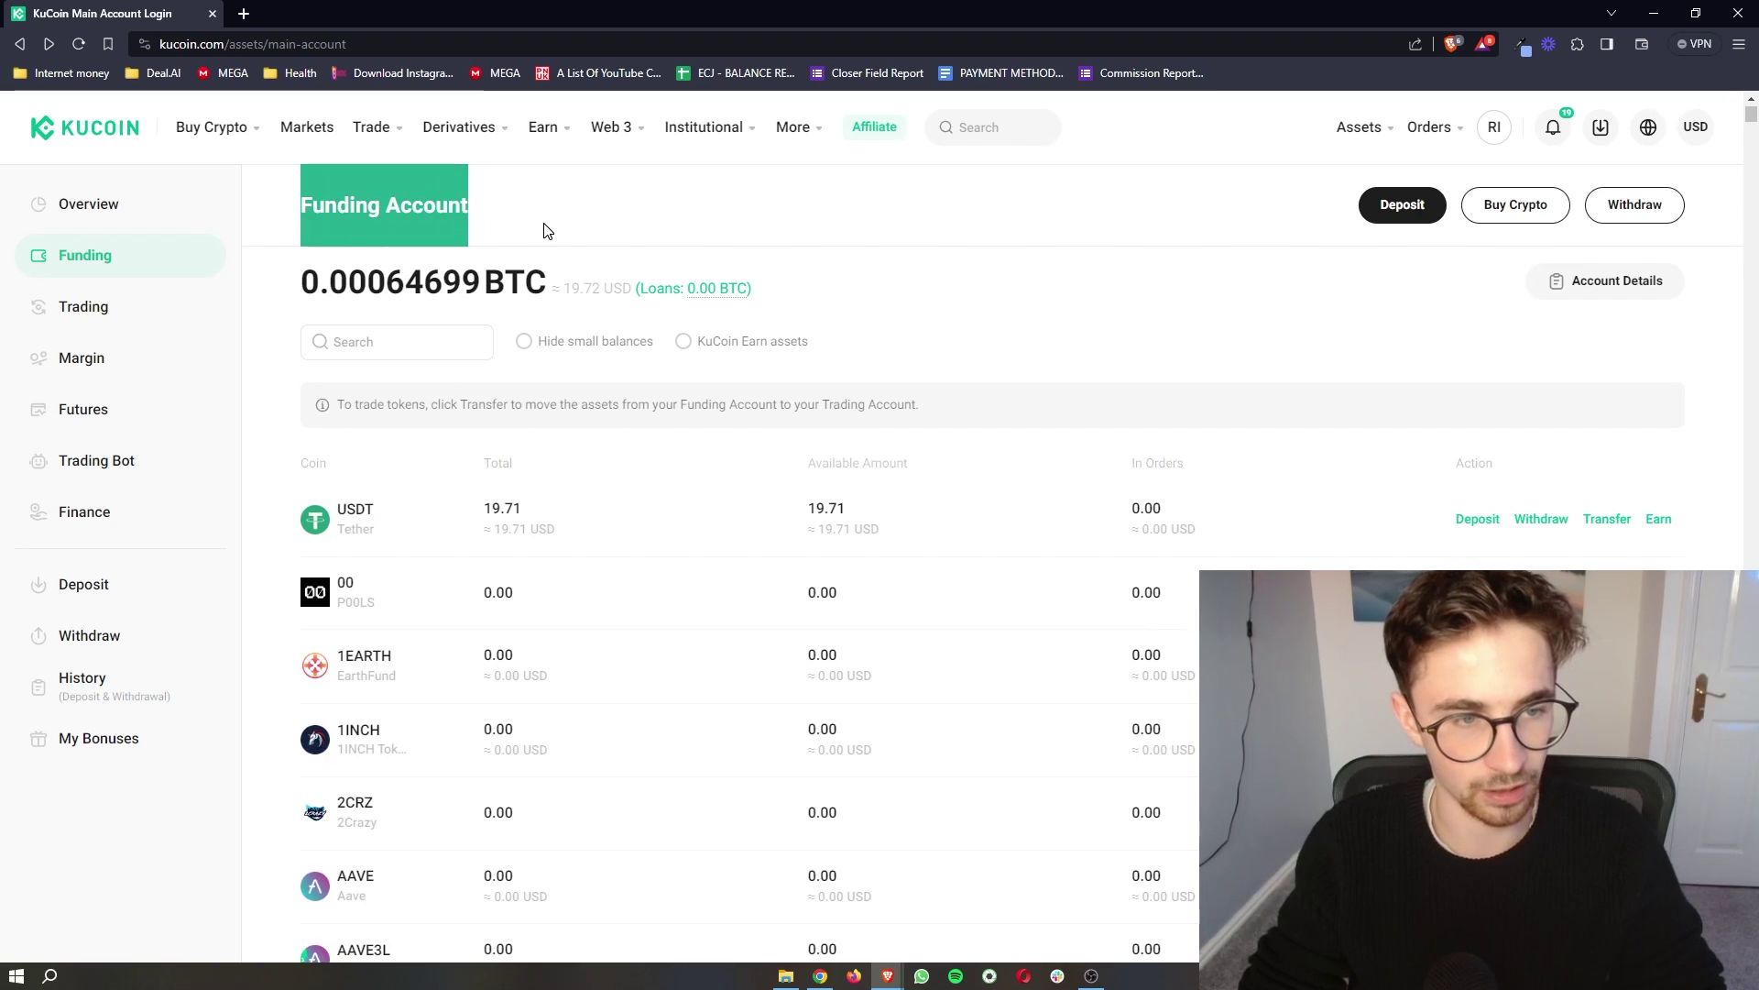
left_click(550, 234)
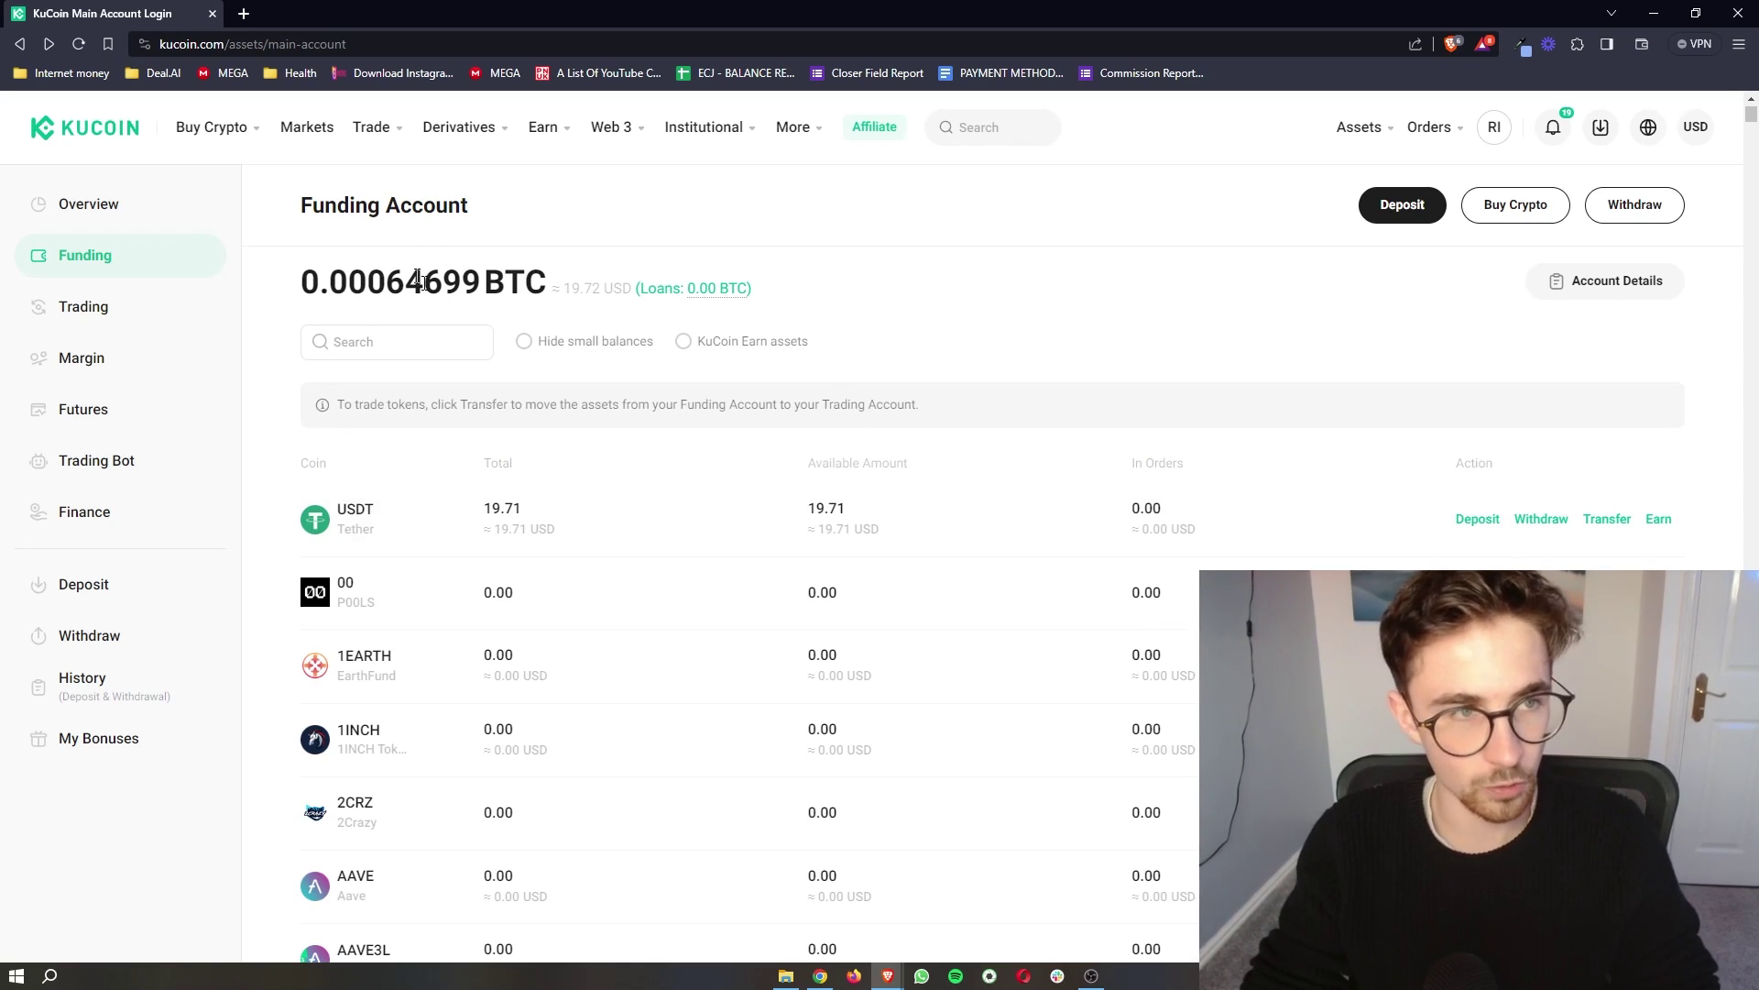
mouse_move(200, 144)
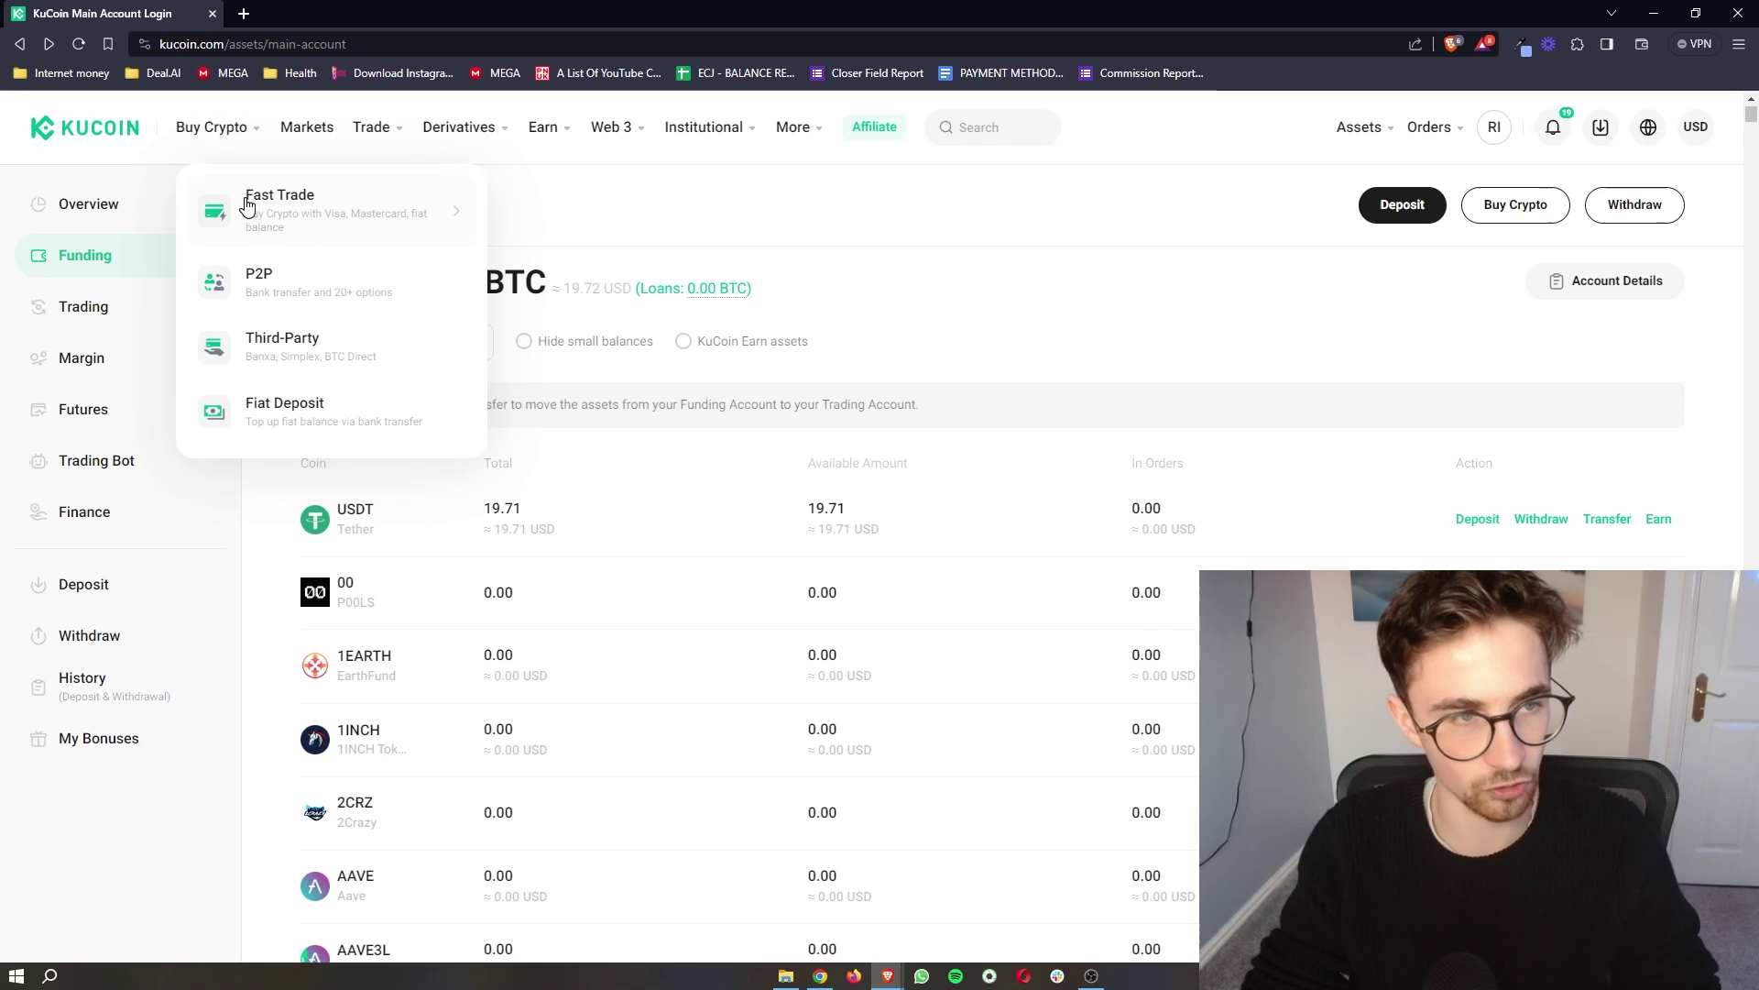
On Fast Trade's Sell tab, enter the full 19.71 USDT balance to sell for GBP
left_click(293, 202)
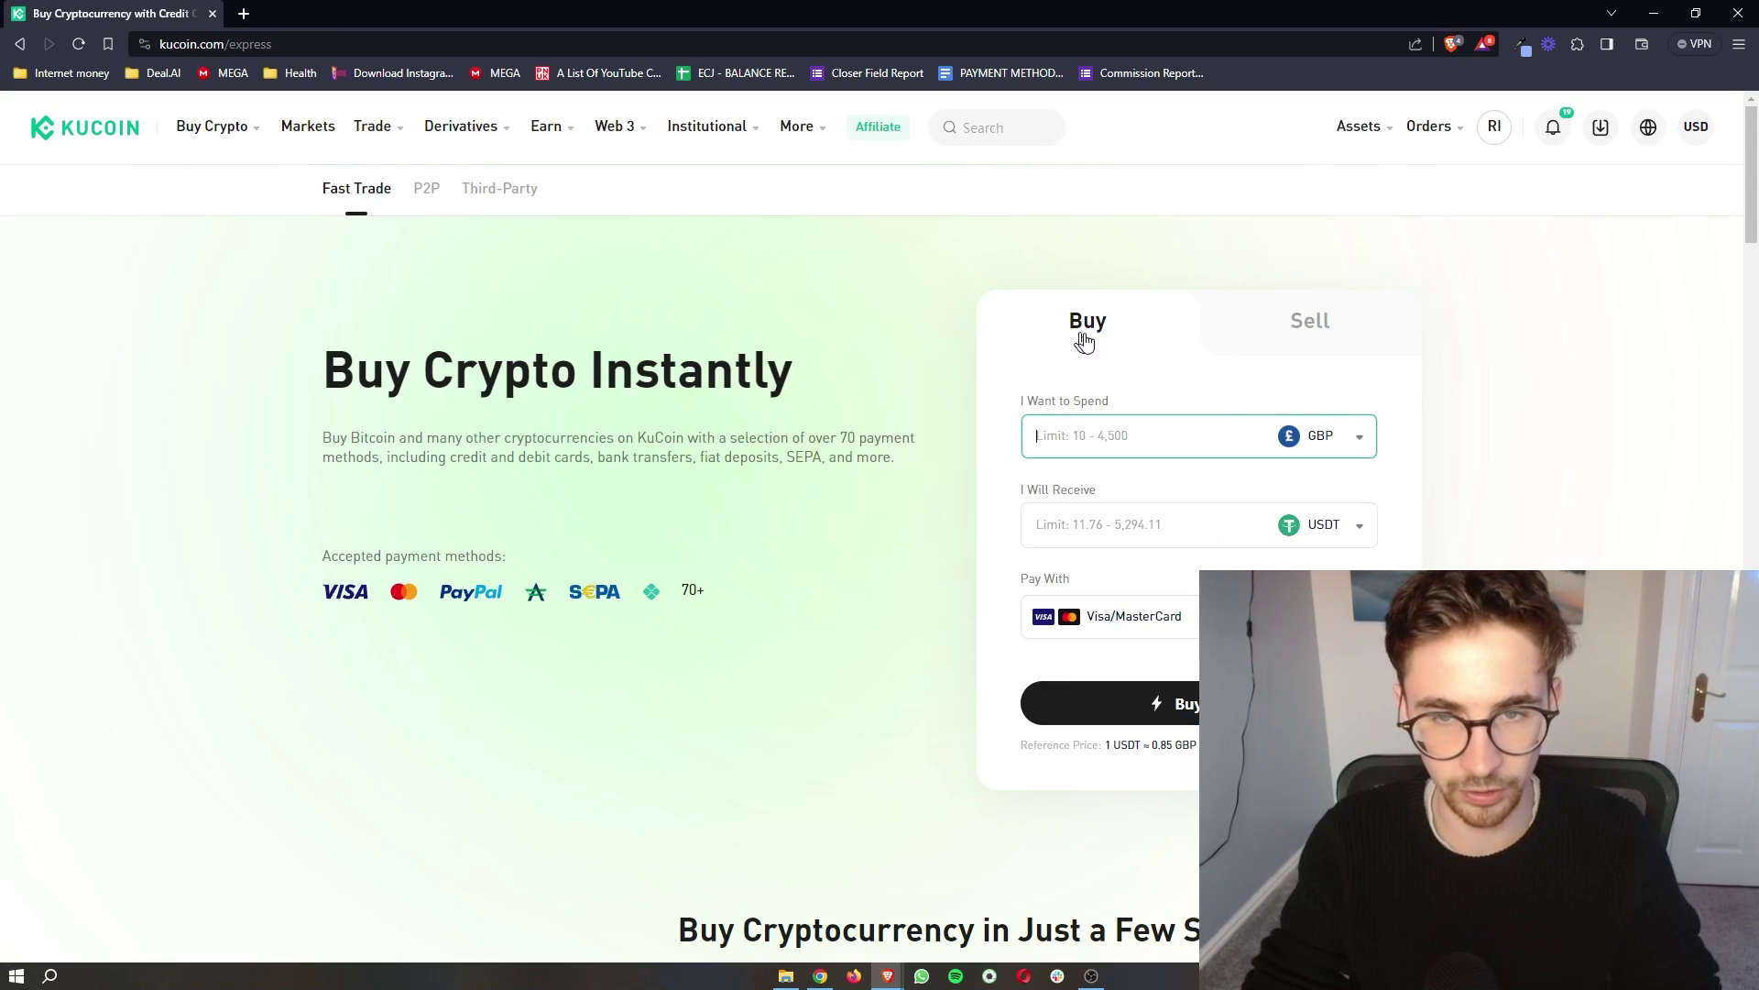
left_click(1311, 335)
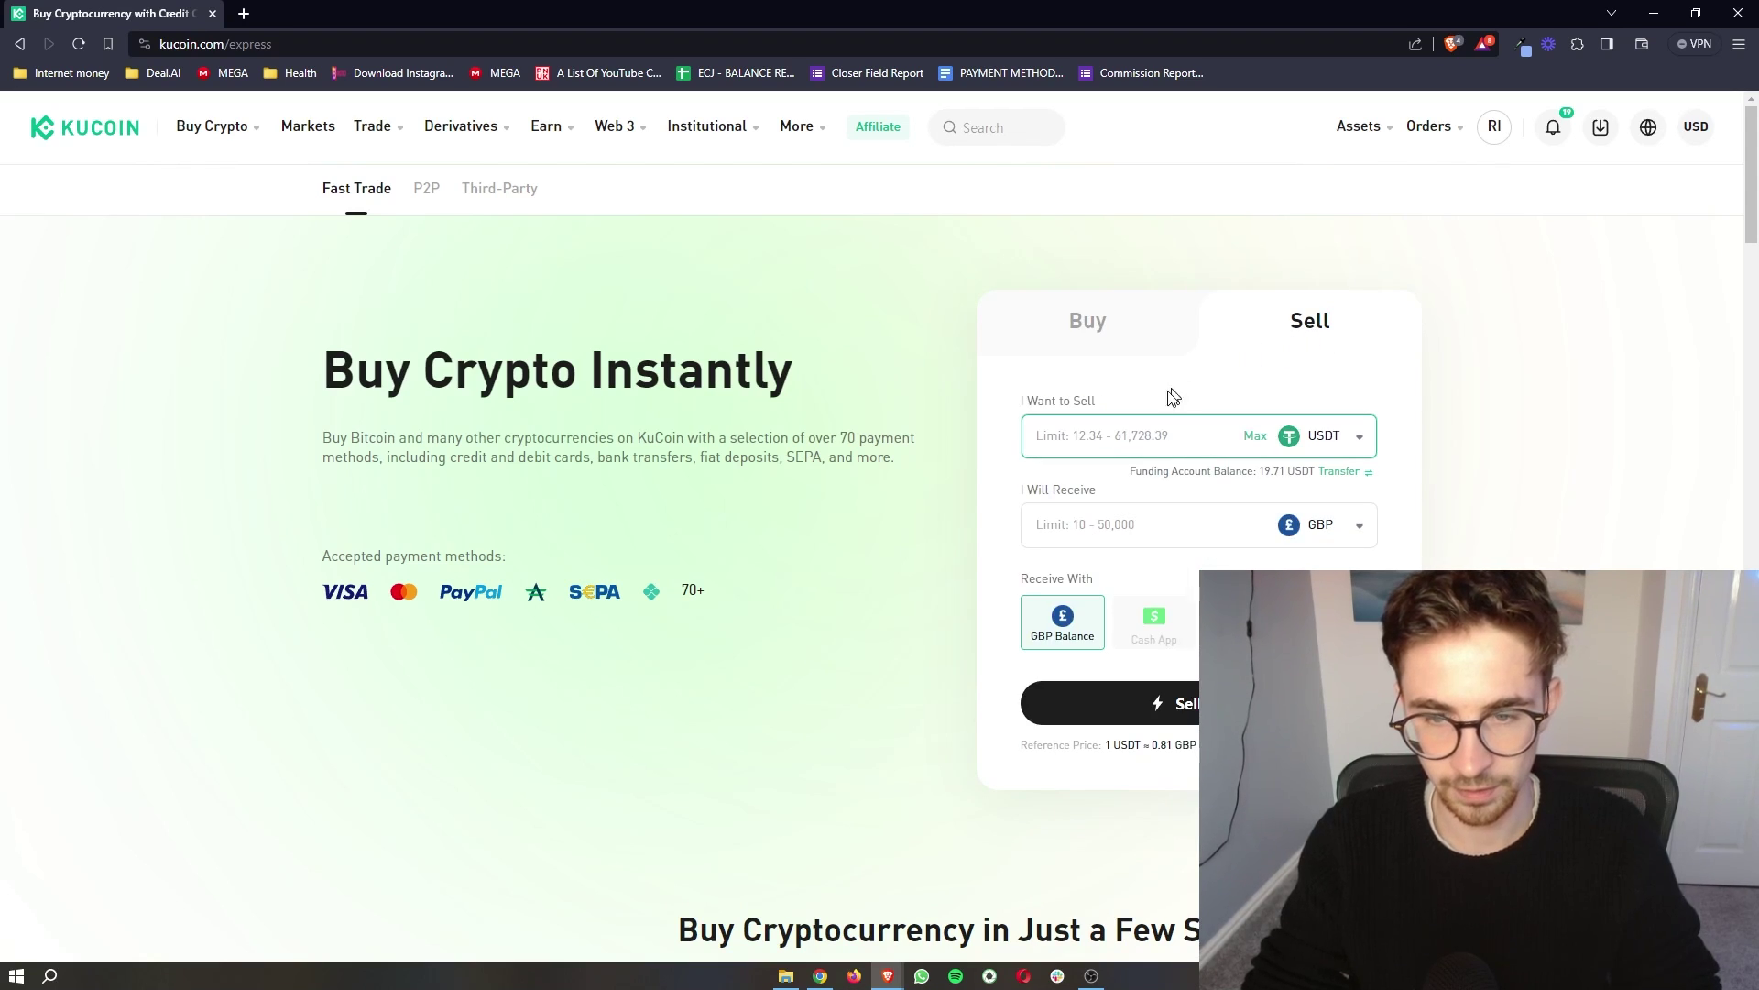
left_click(1261, 439)
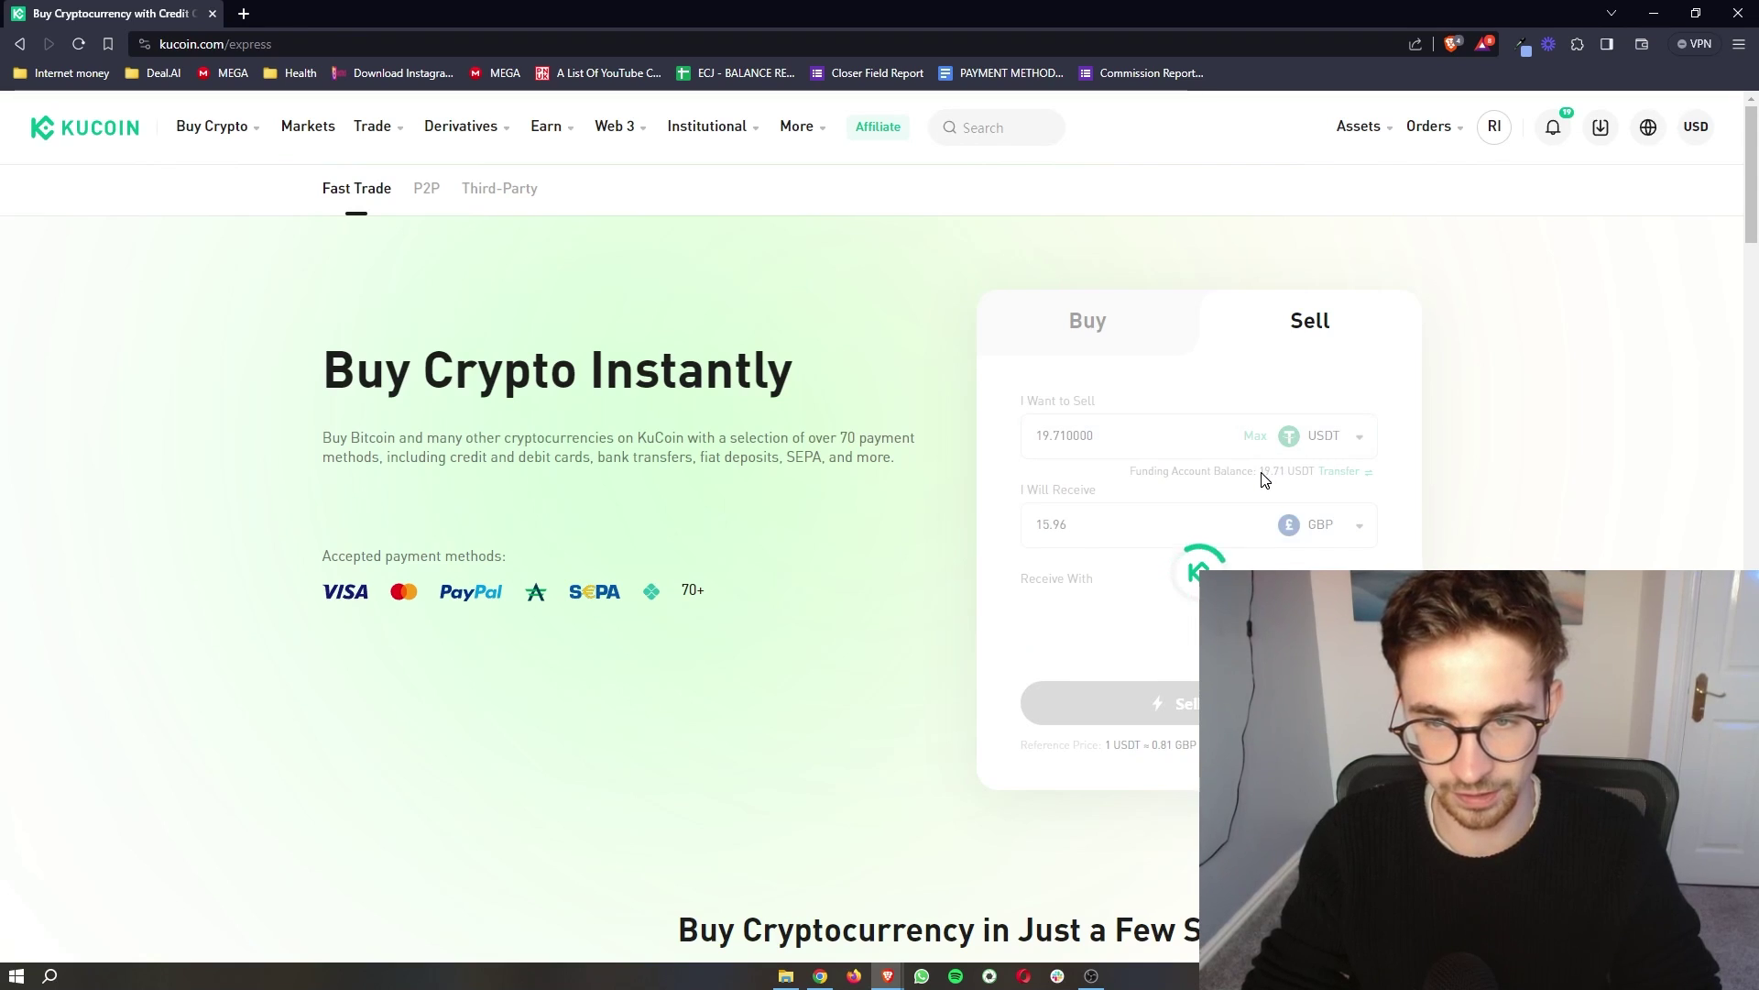
left_click(1433, 514)
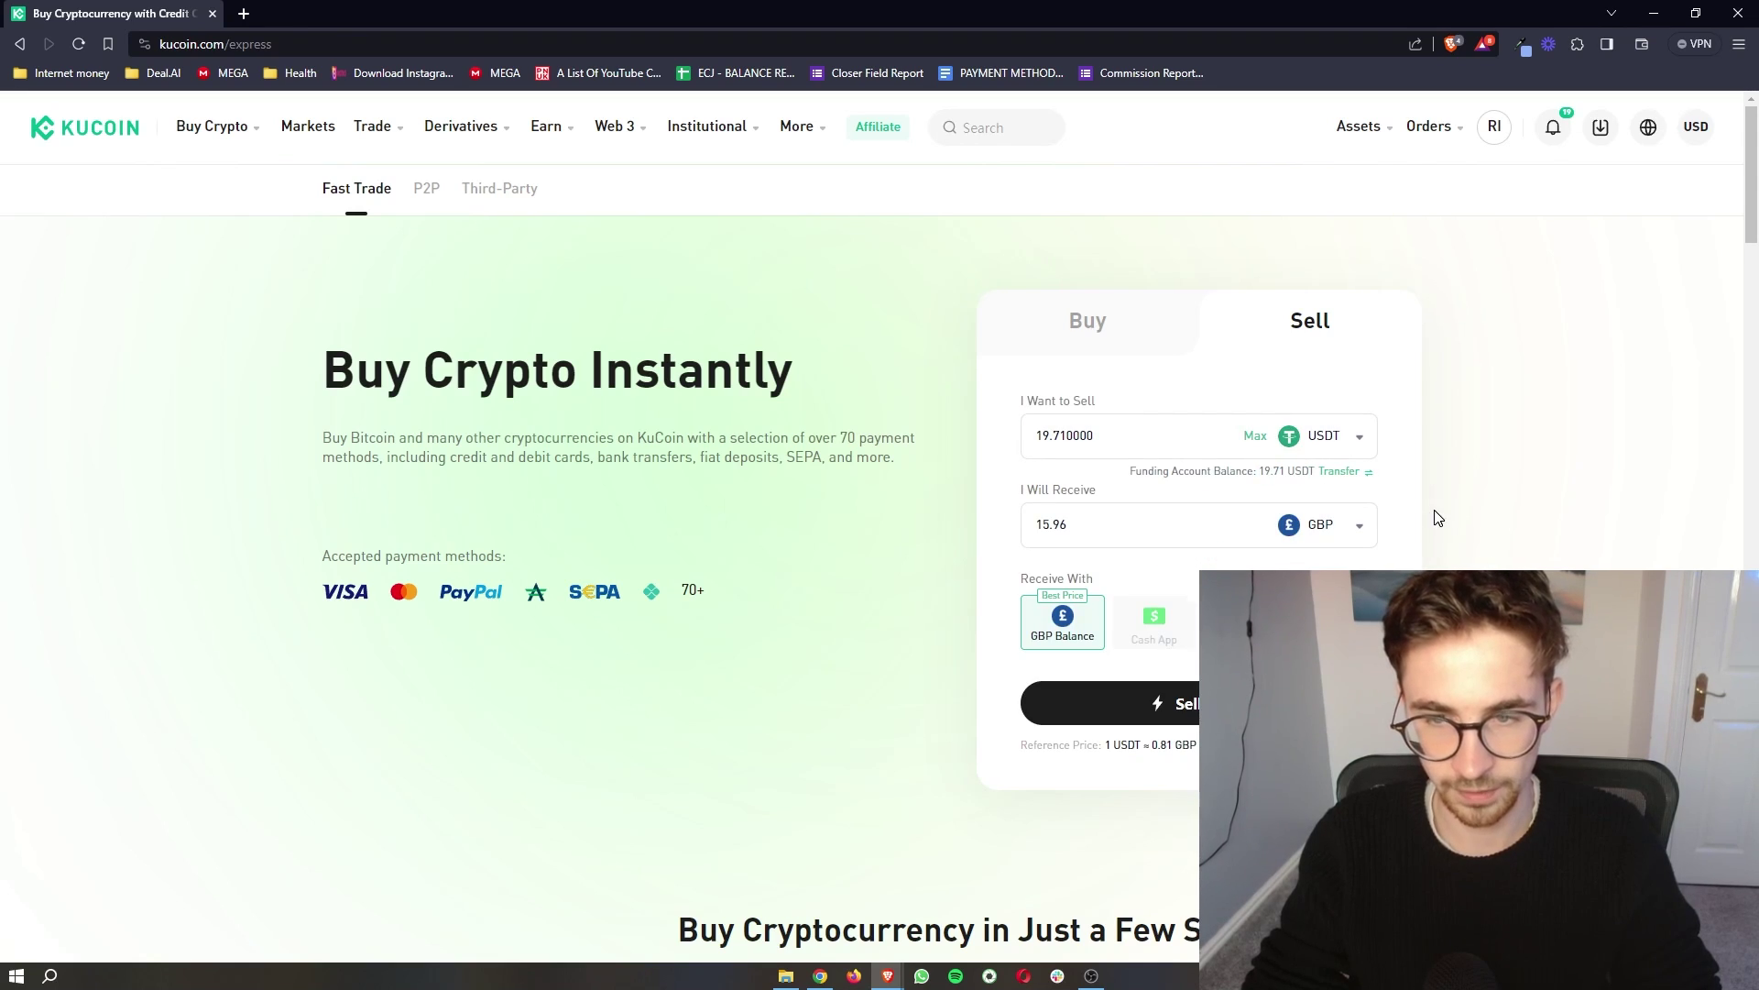
Browse the payment method list and close it without choosing
left_click(1076, 632)
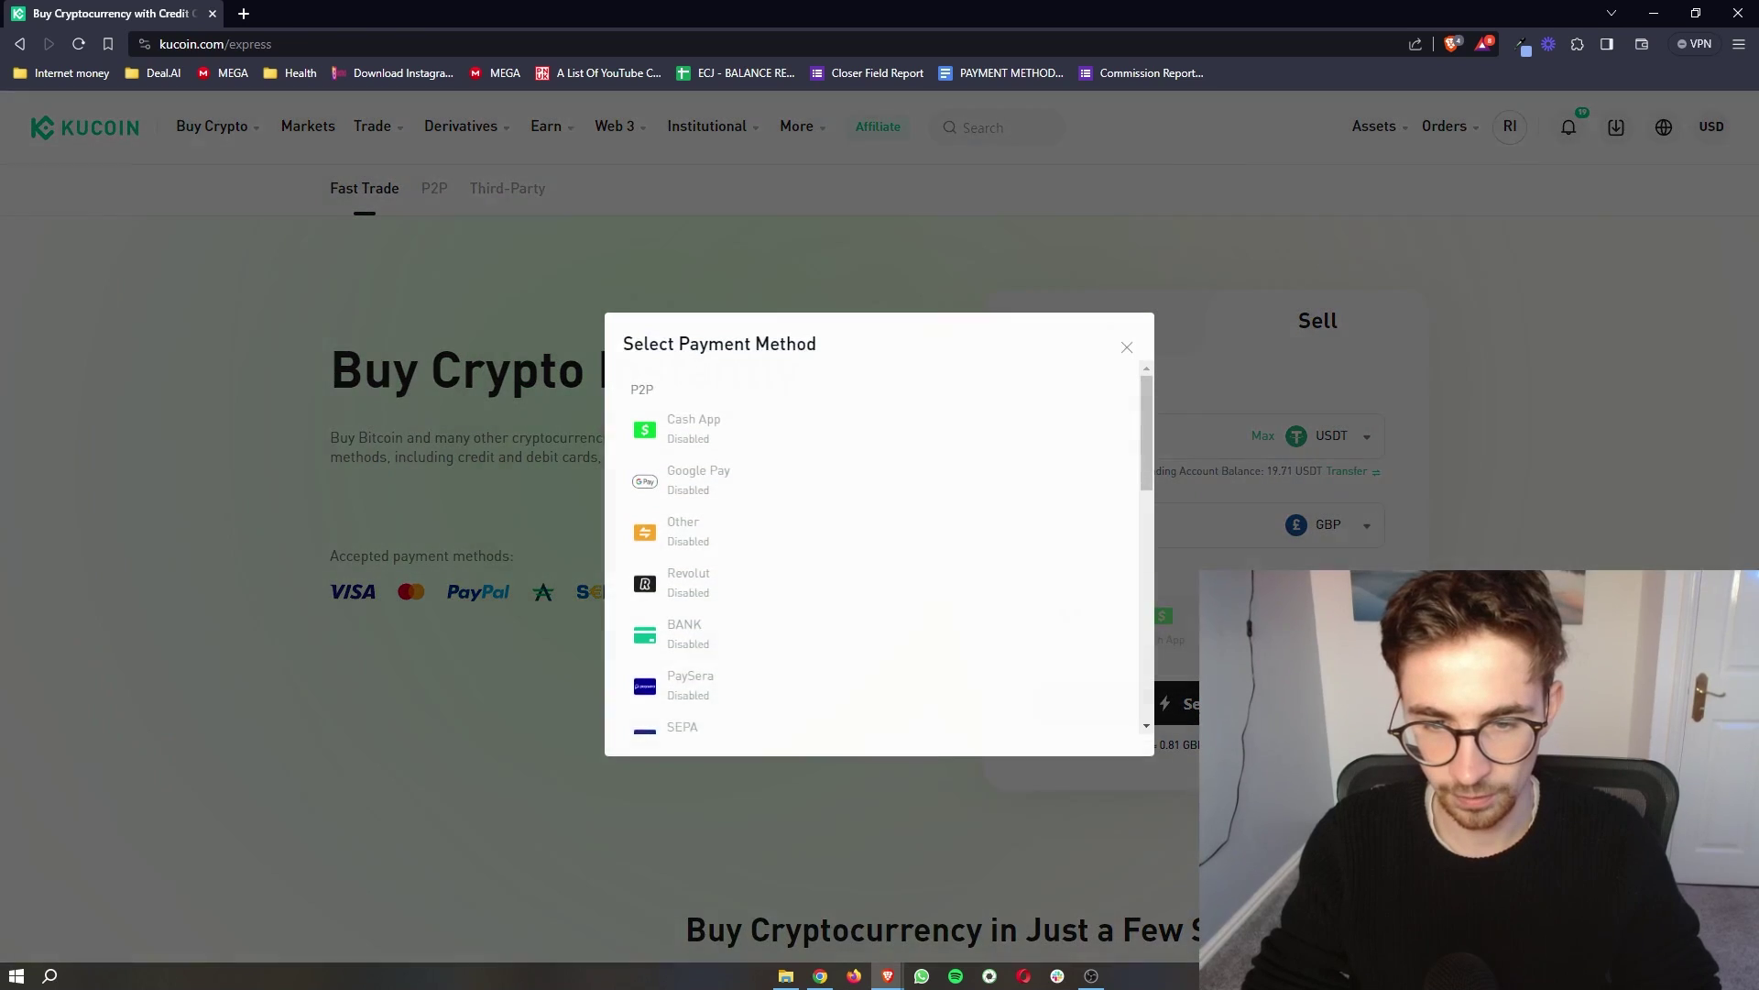
scroll(964, 541, "down", 10)
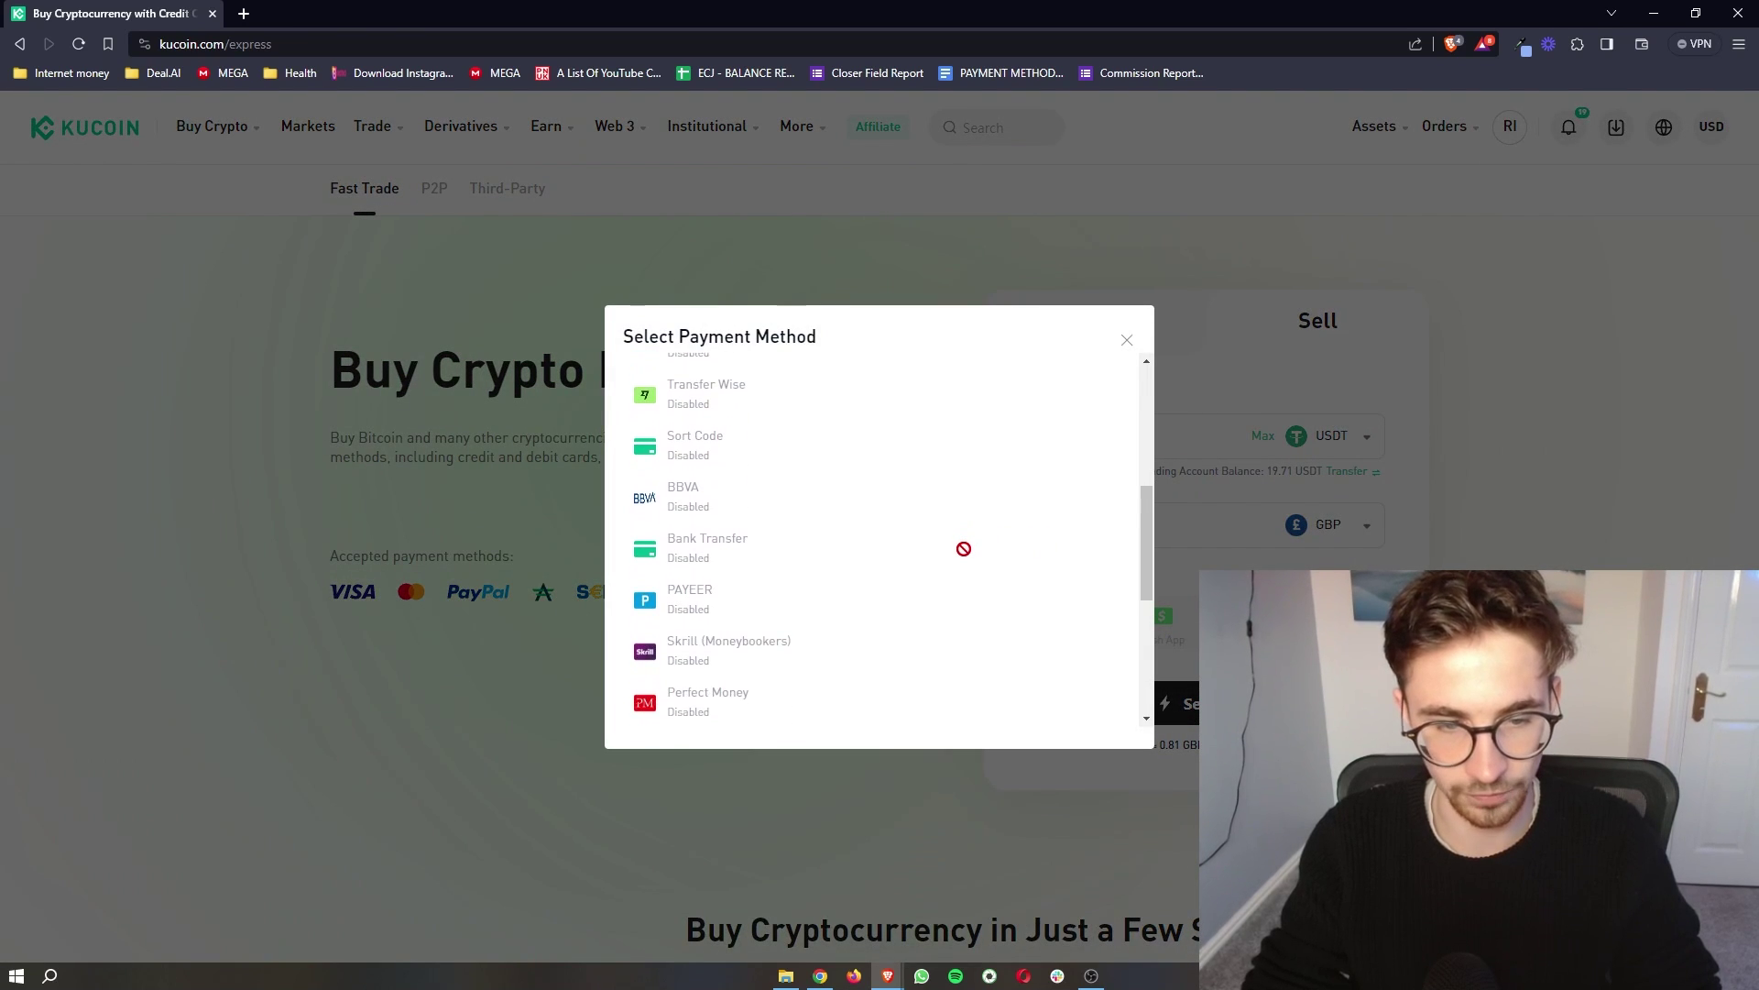
scroll(964, 548, "down", 3)
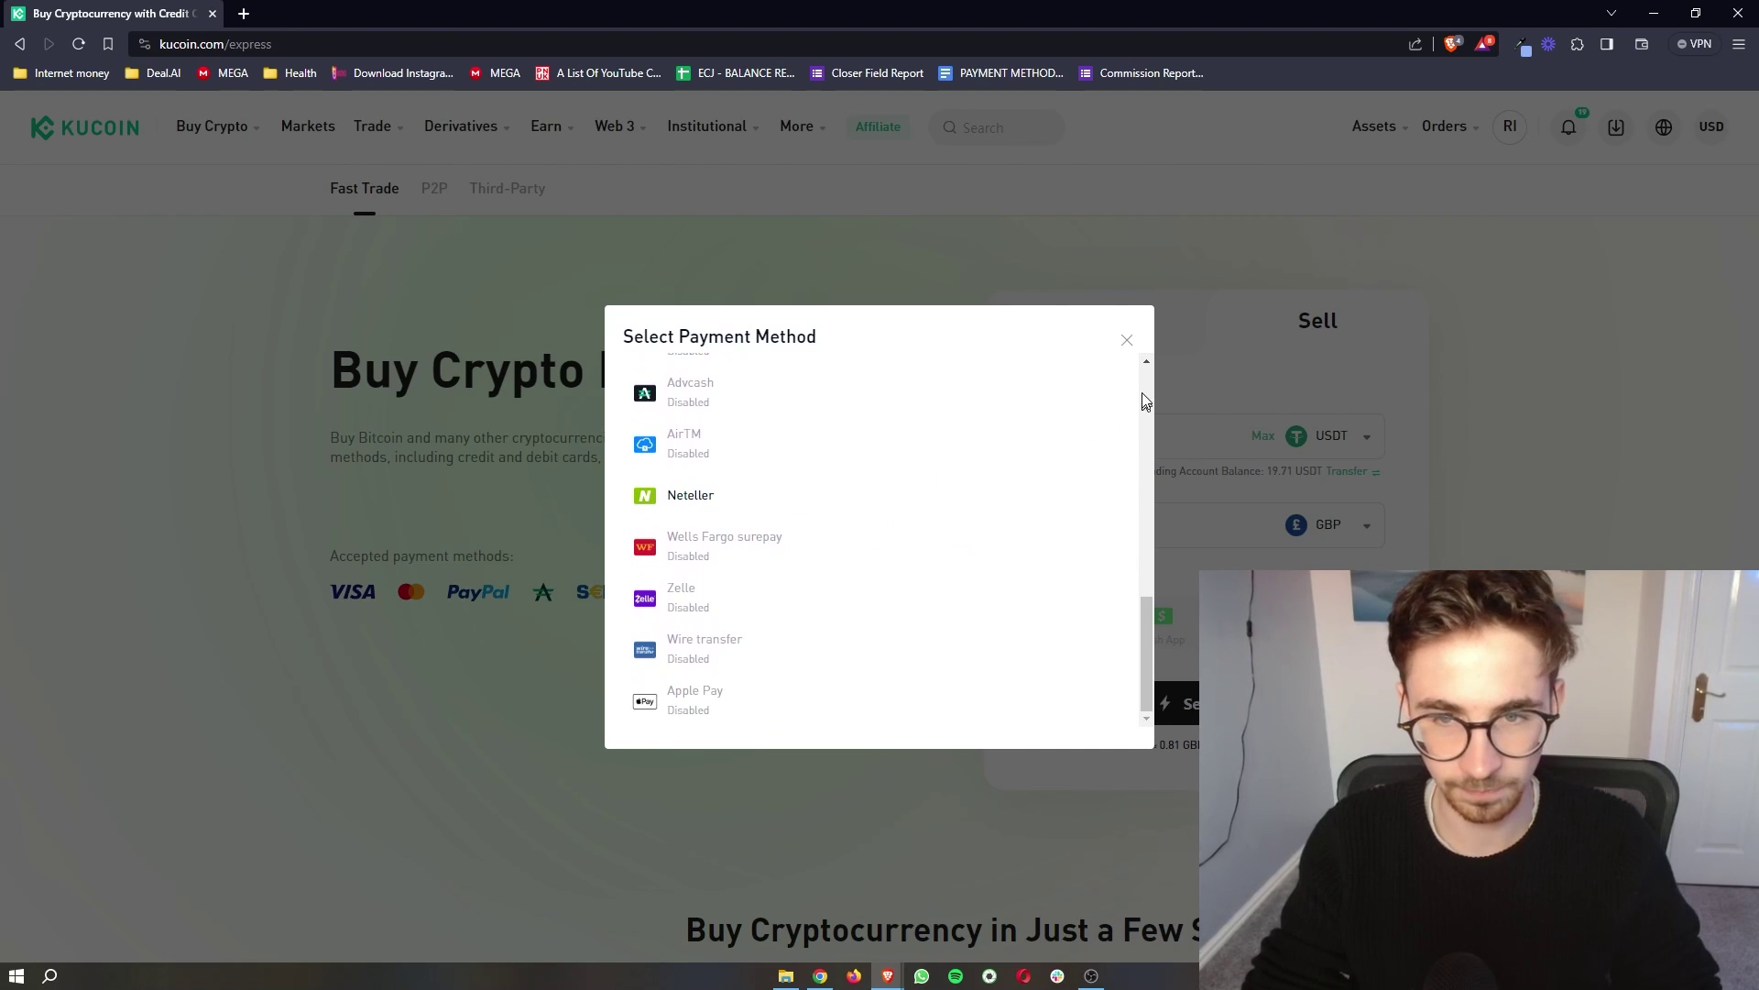
scroll(1053, 433, "up", 5)
scroll(1054, 433, "up", 3)
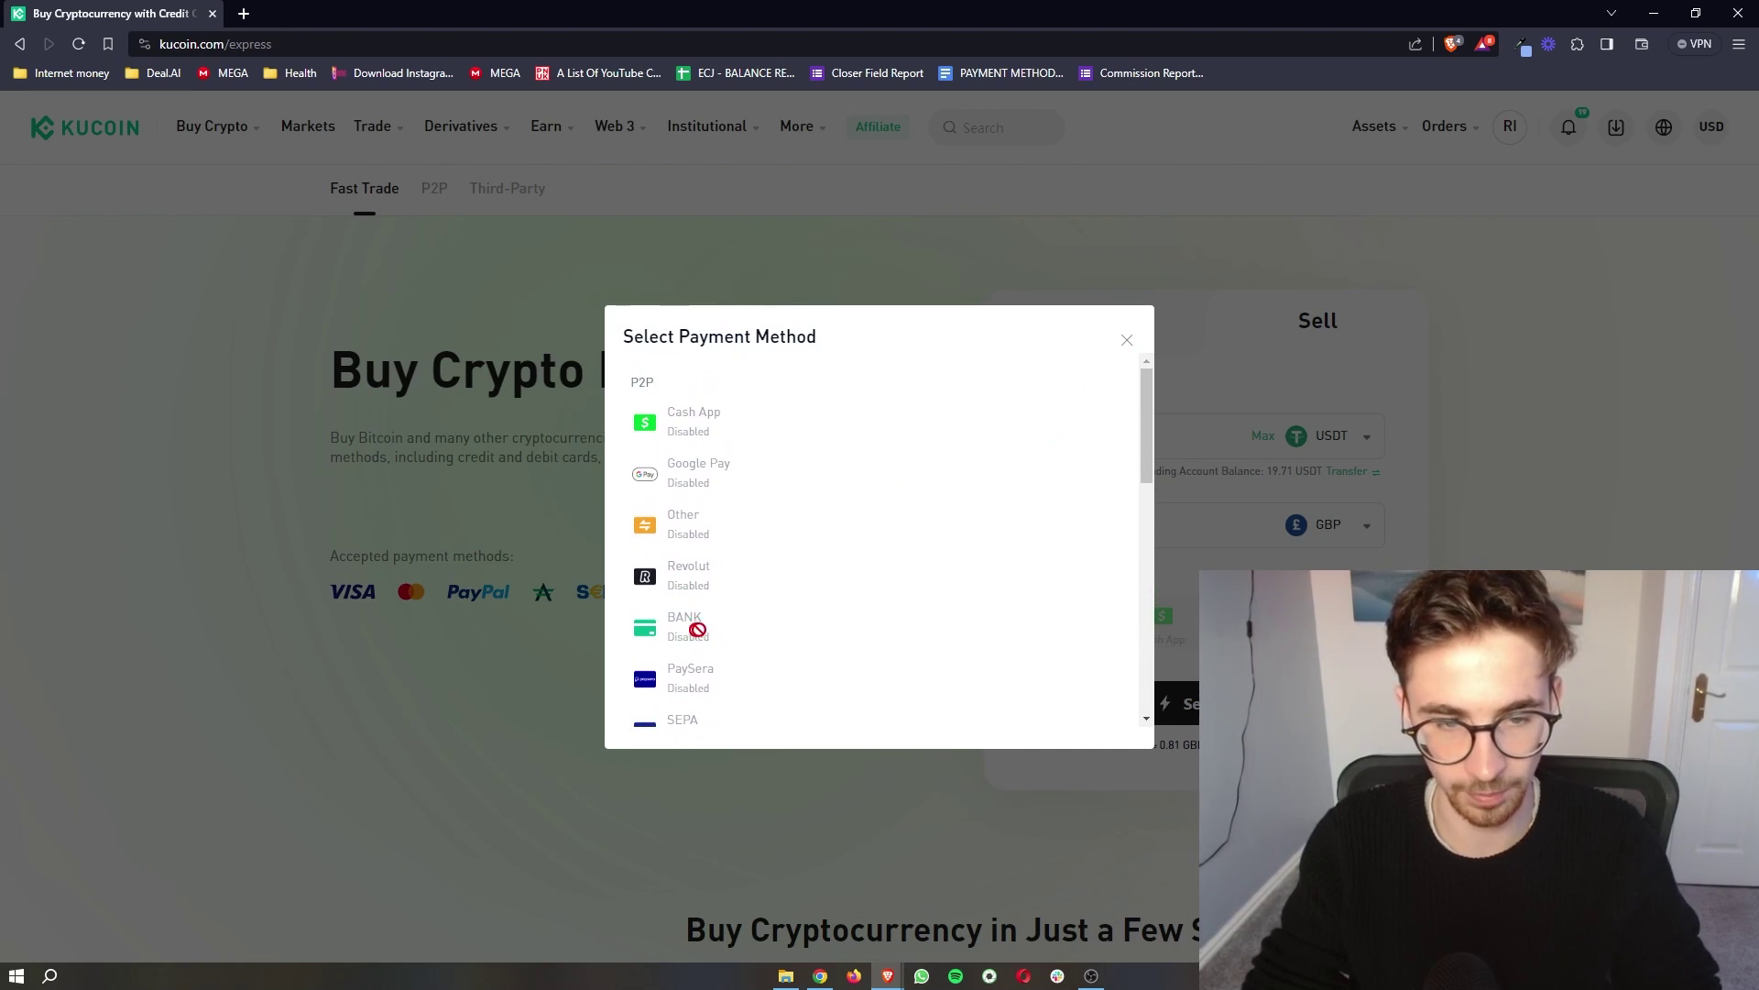
left_click(1128, 341)
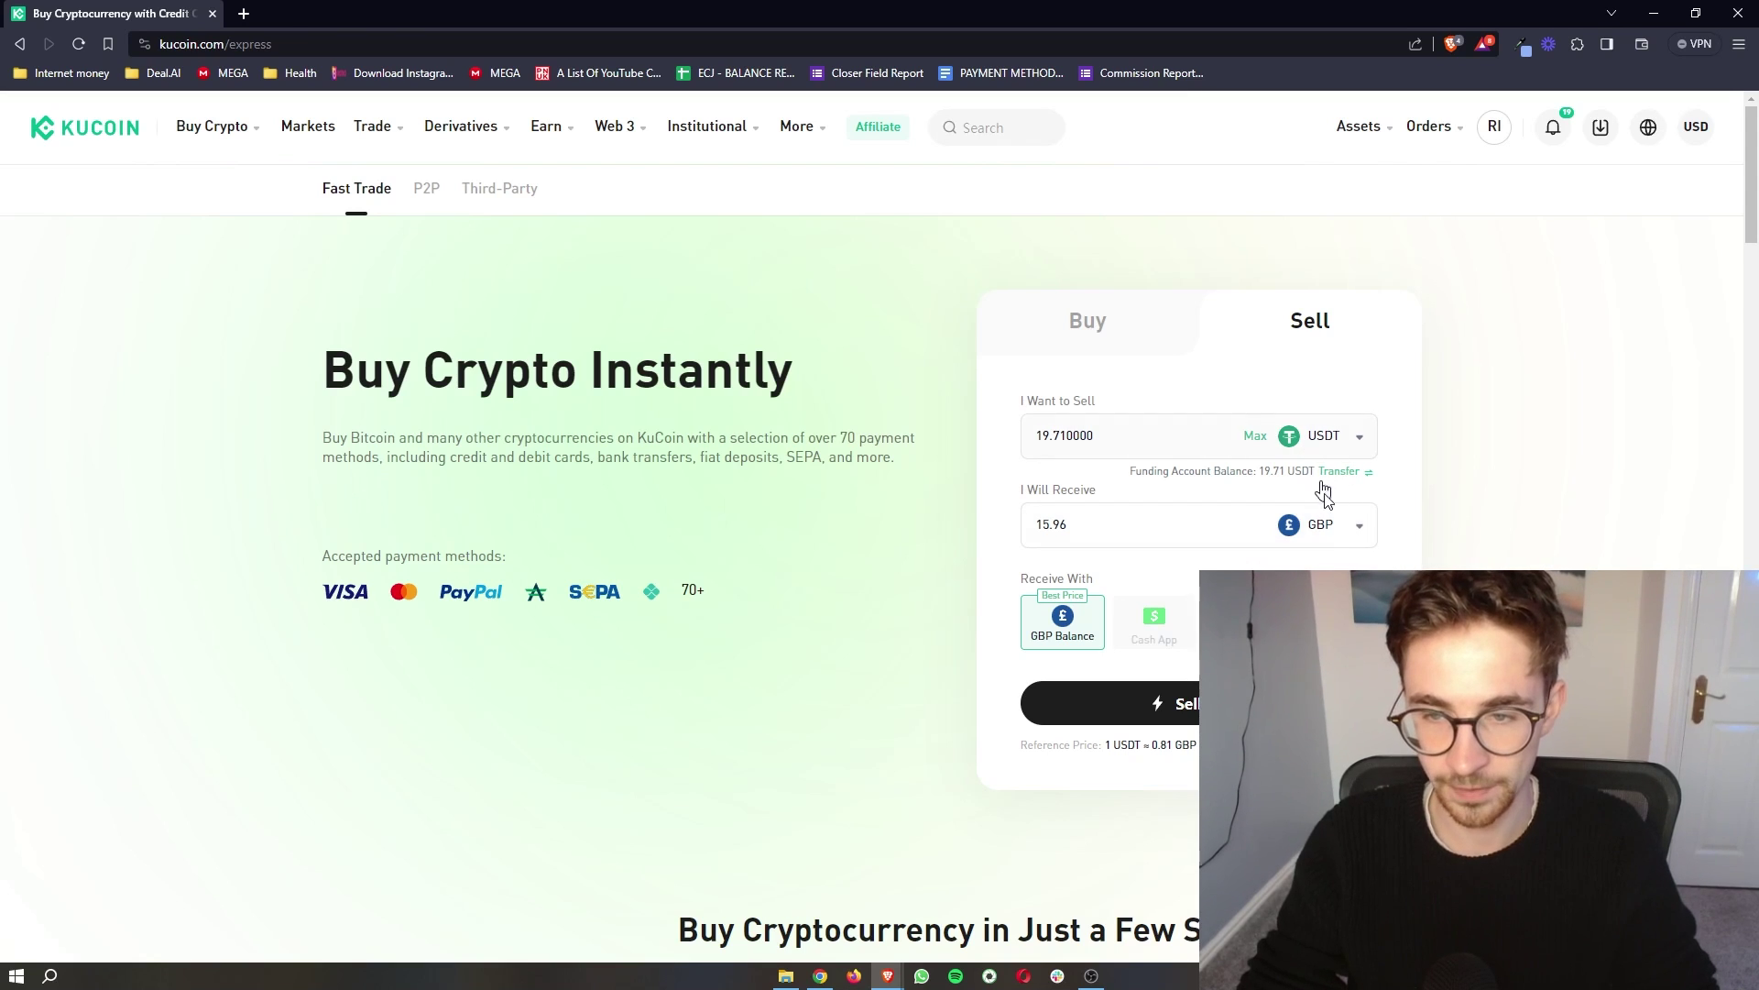
Switch the receive currency to USD with WebMoney, then browse the full methods list
left_click(1346, 525)
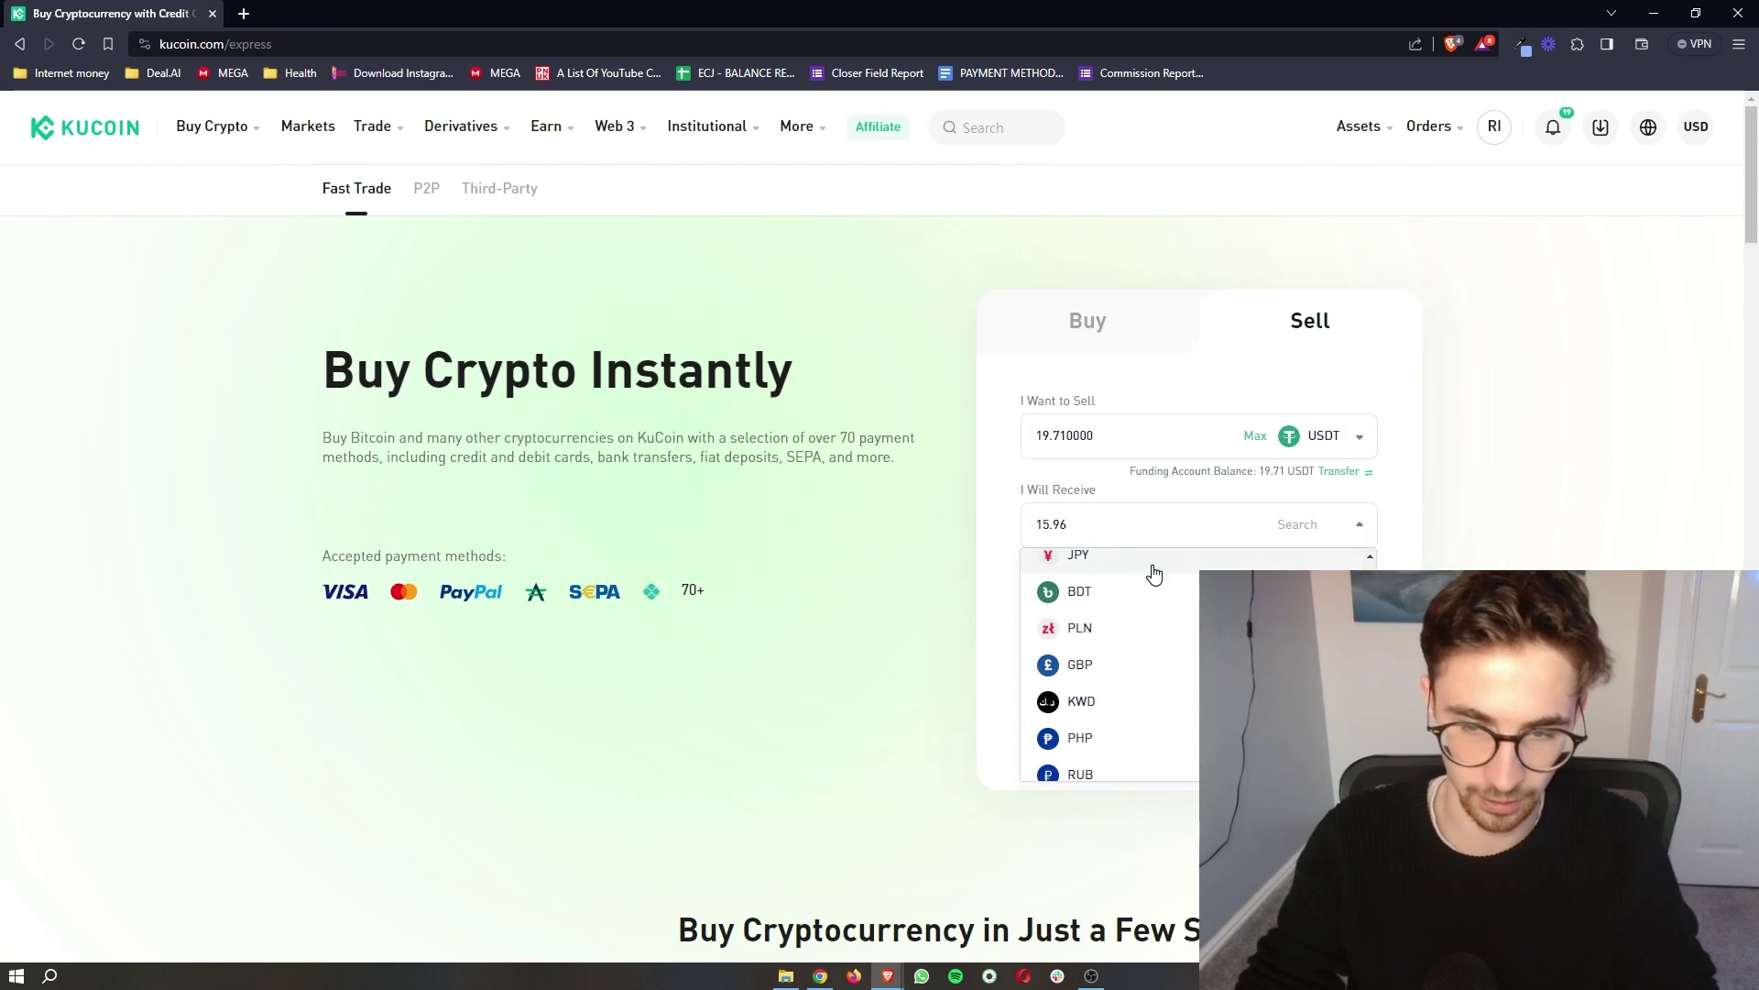
left_click(1154, 573)
left_click(1115, 601)
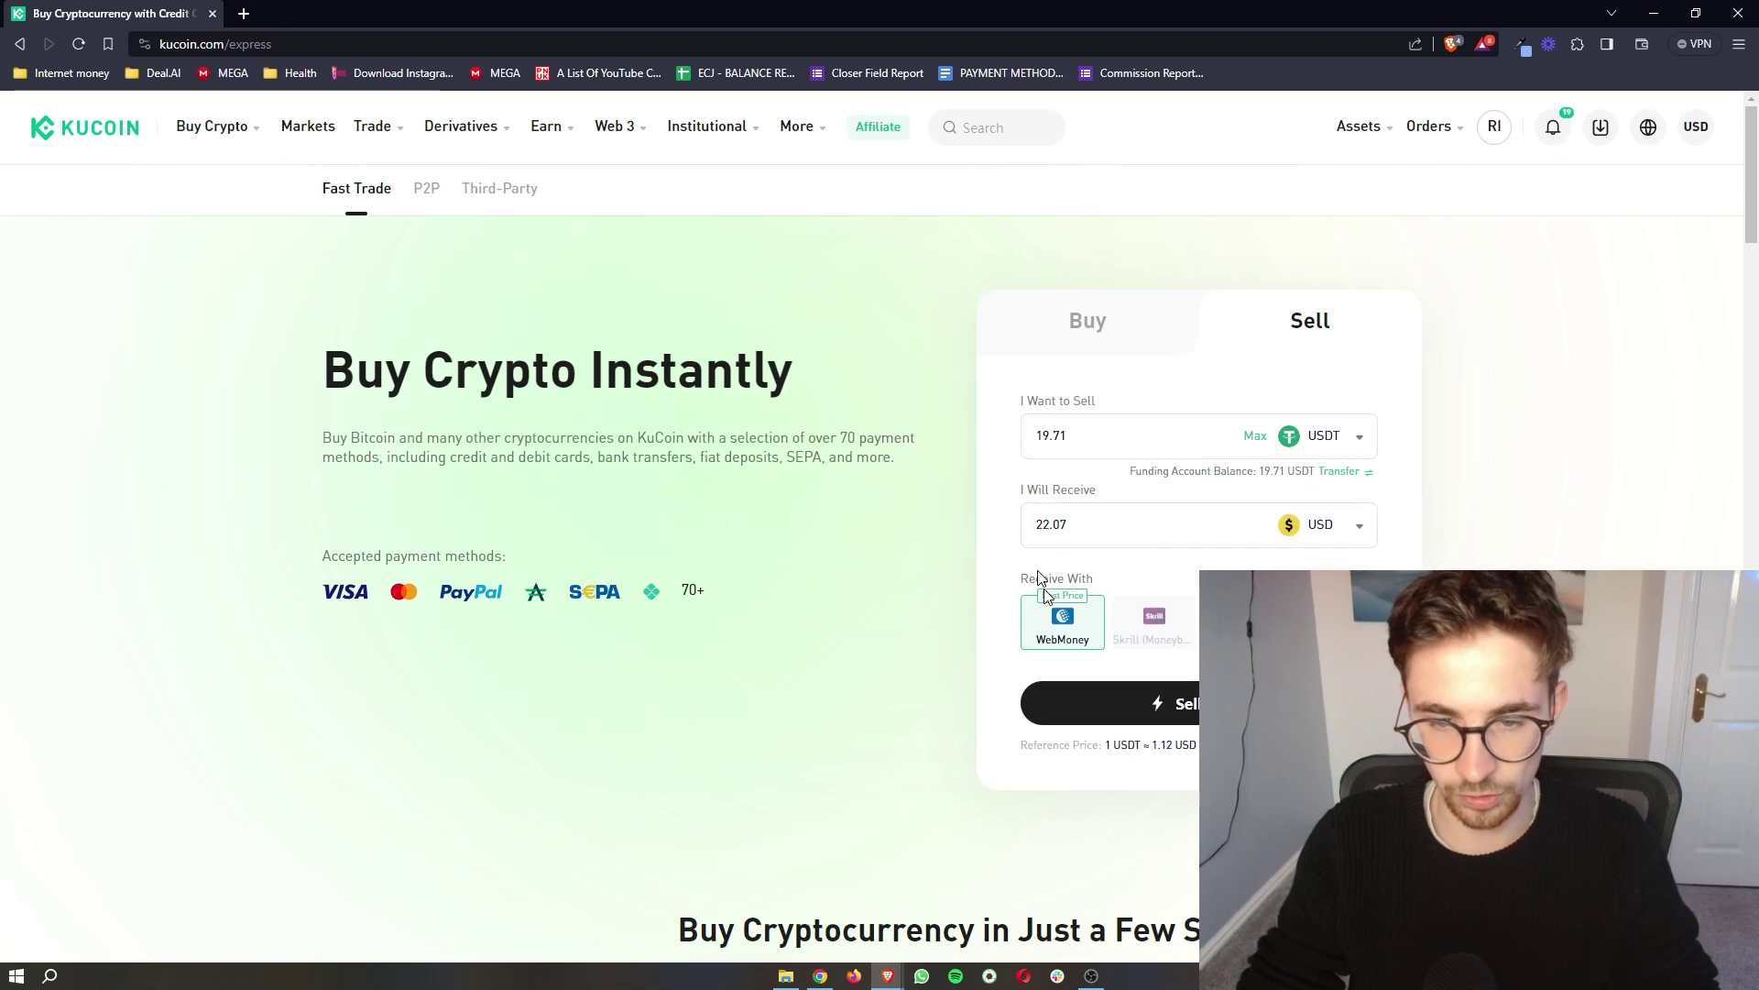
left_click(1061, 609)
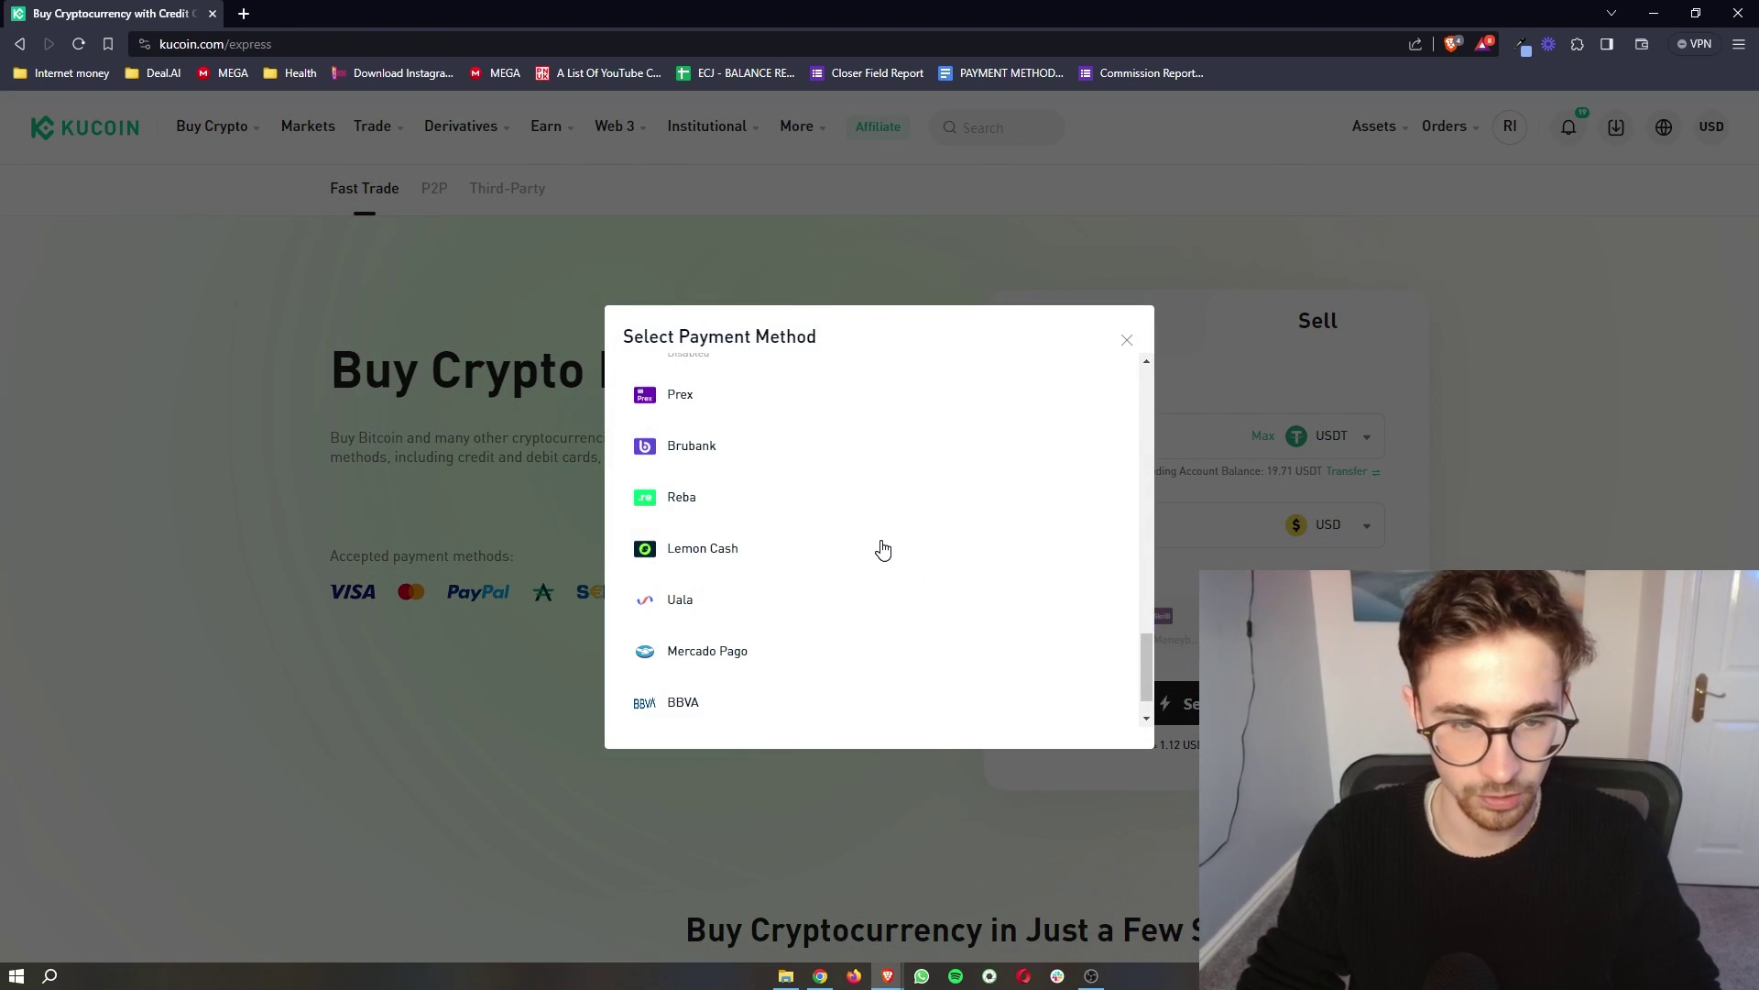
scroll(883, 549, "up", 2)
scroll(883, 550, "up", 2)
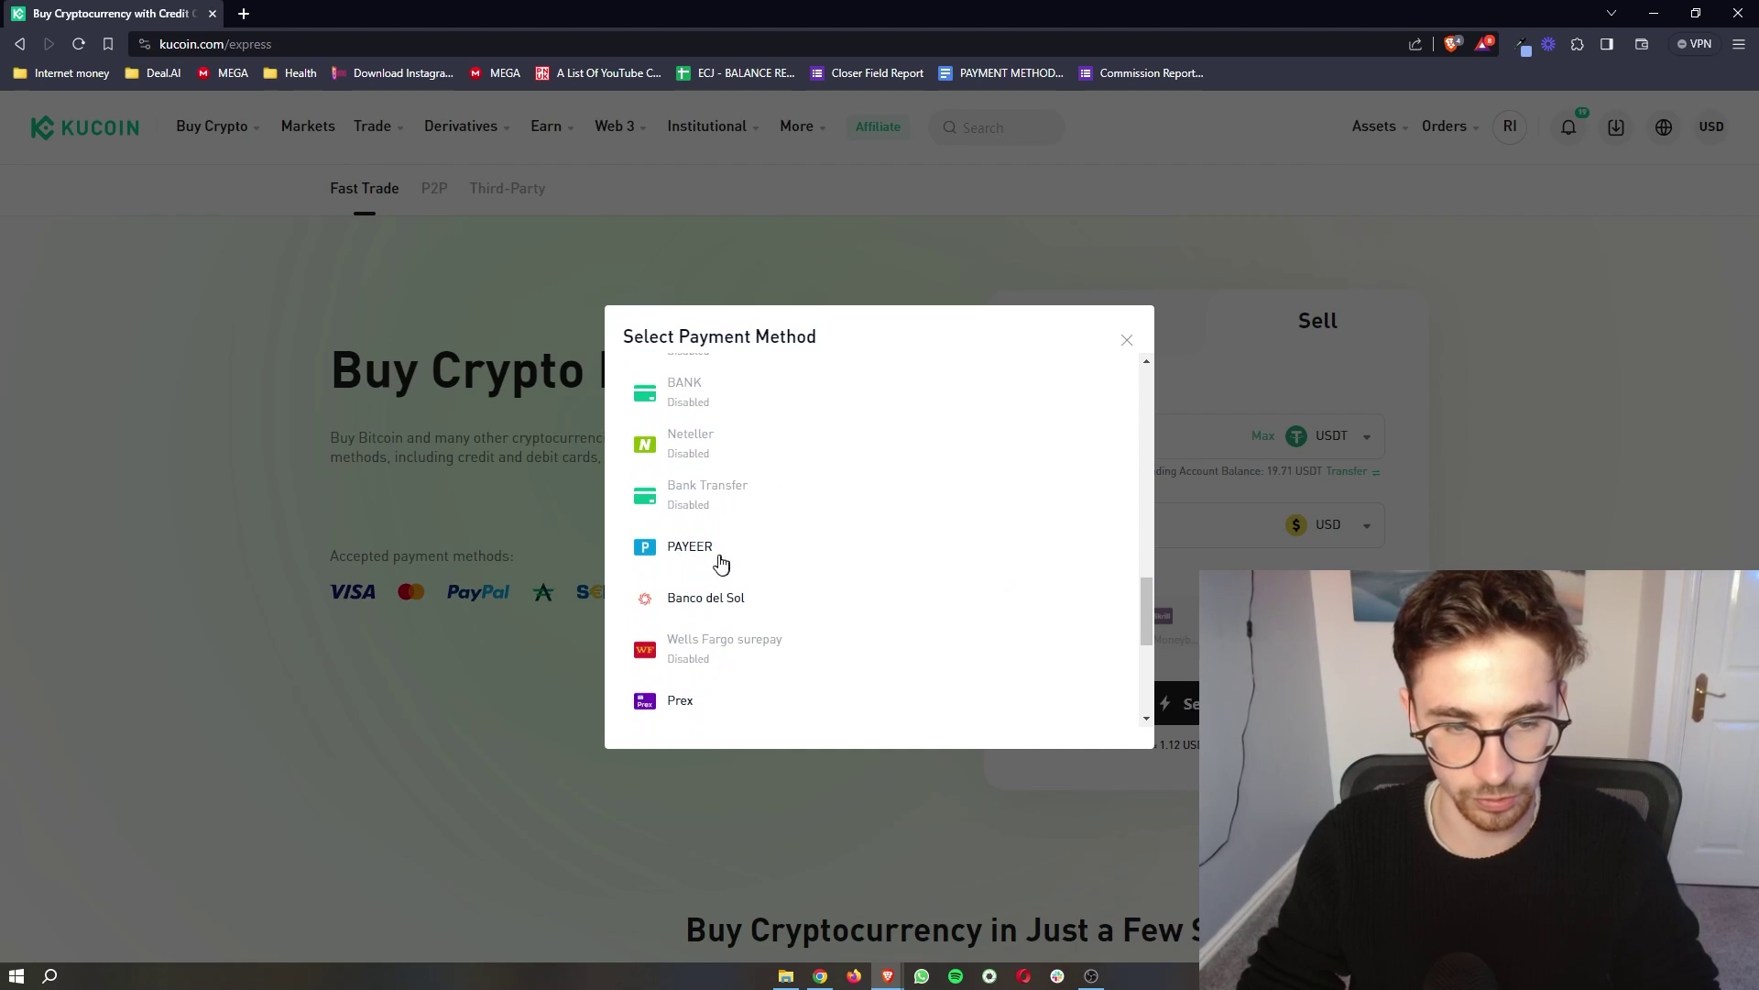
scroll(718, 562, "down", 2)
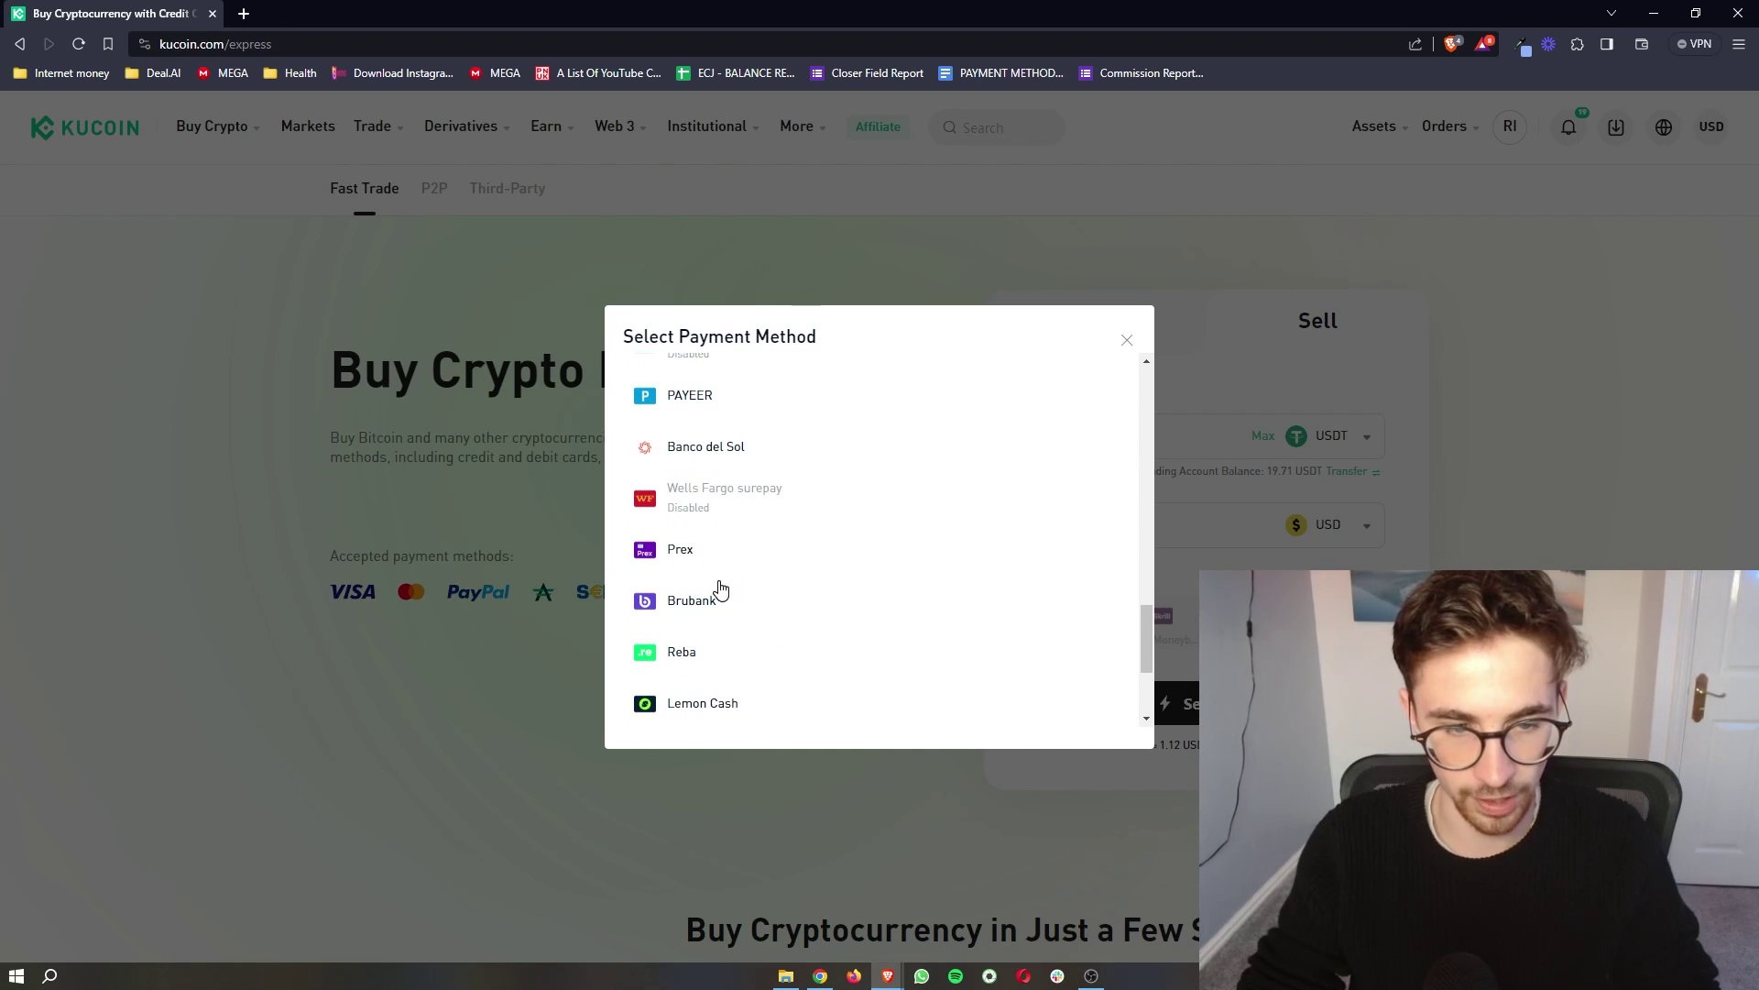
scroll(720, 588, "down", 3)
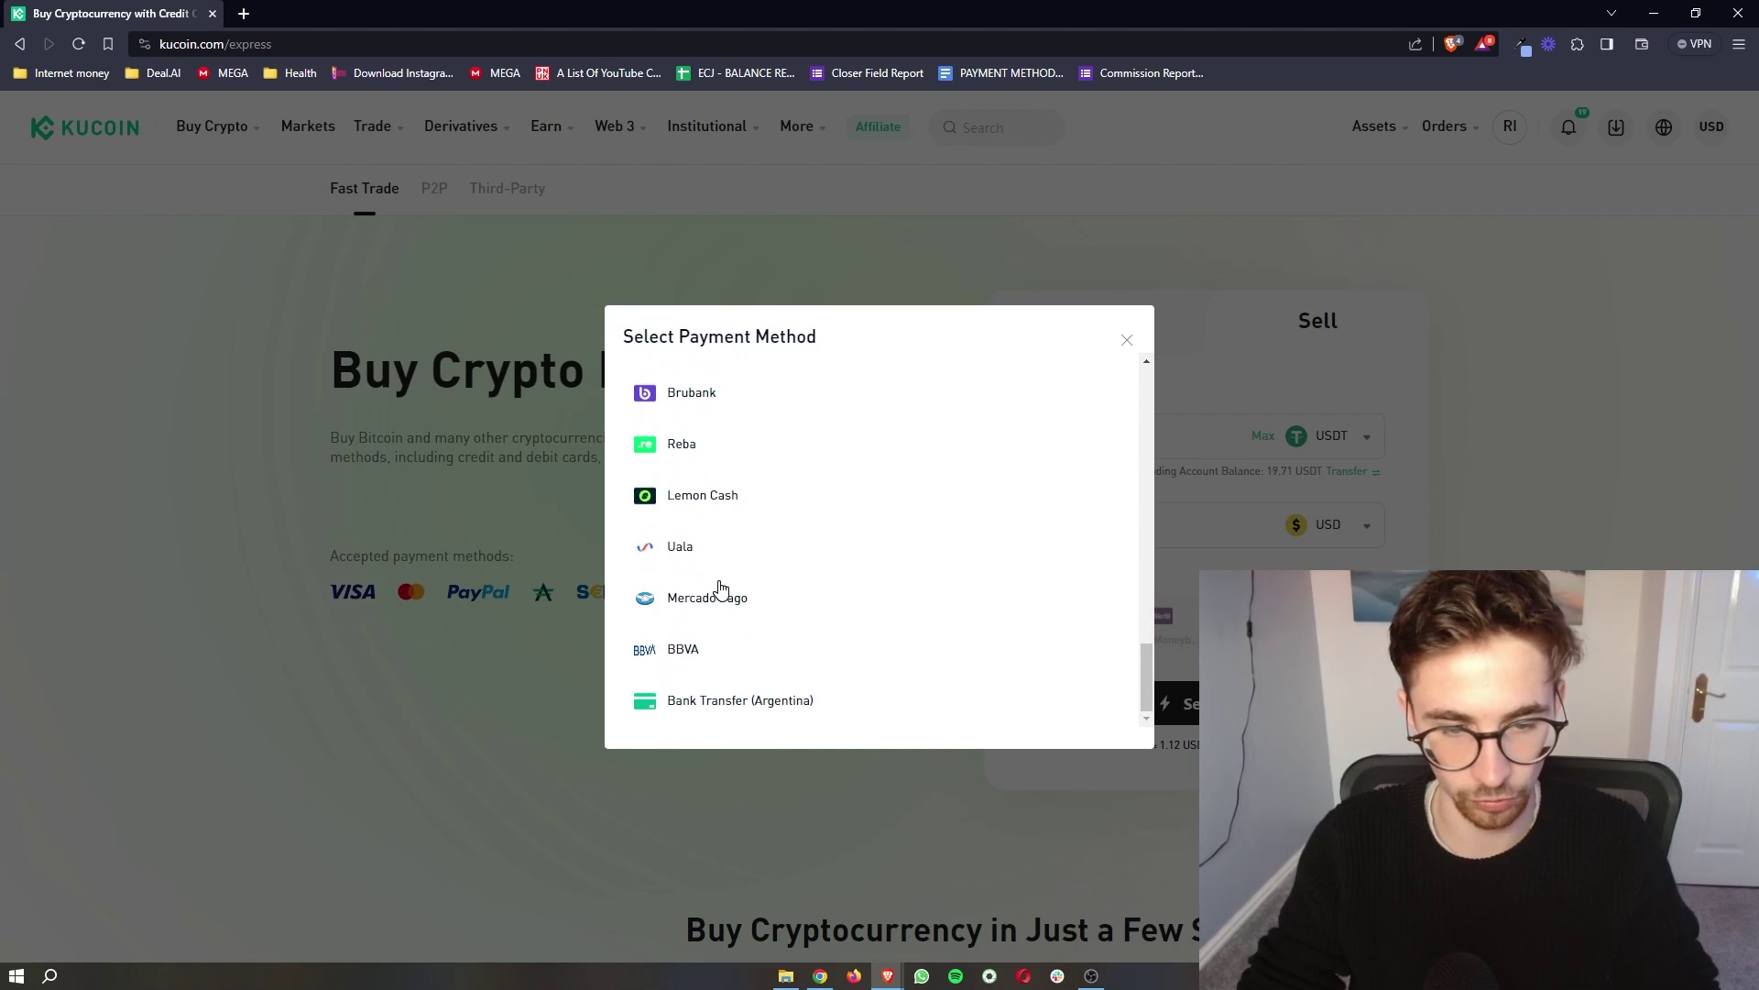
scroll(718, 589, "up", 5)
left_click(718, 589)
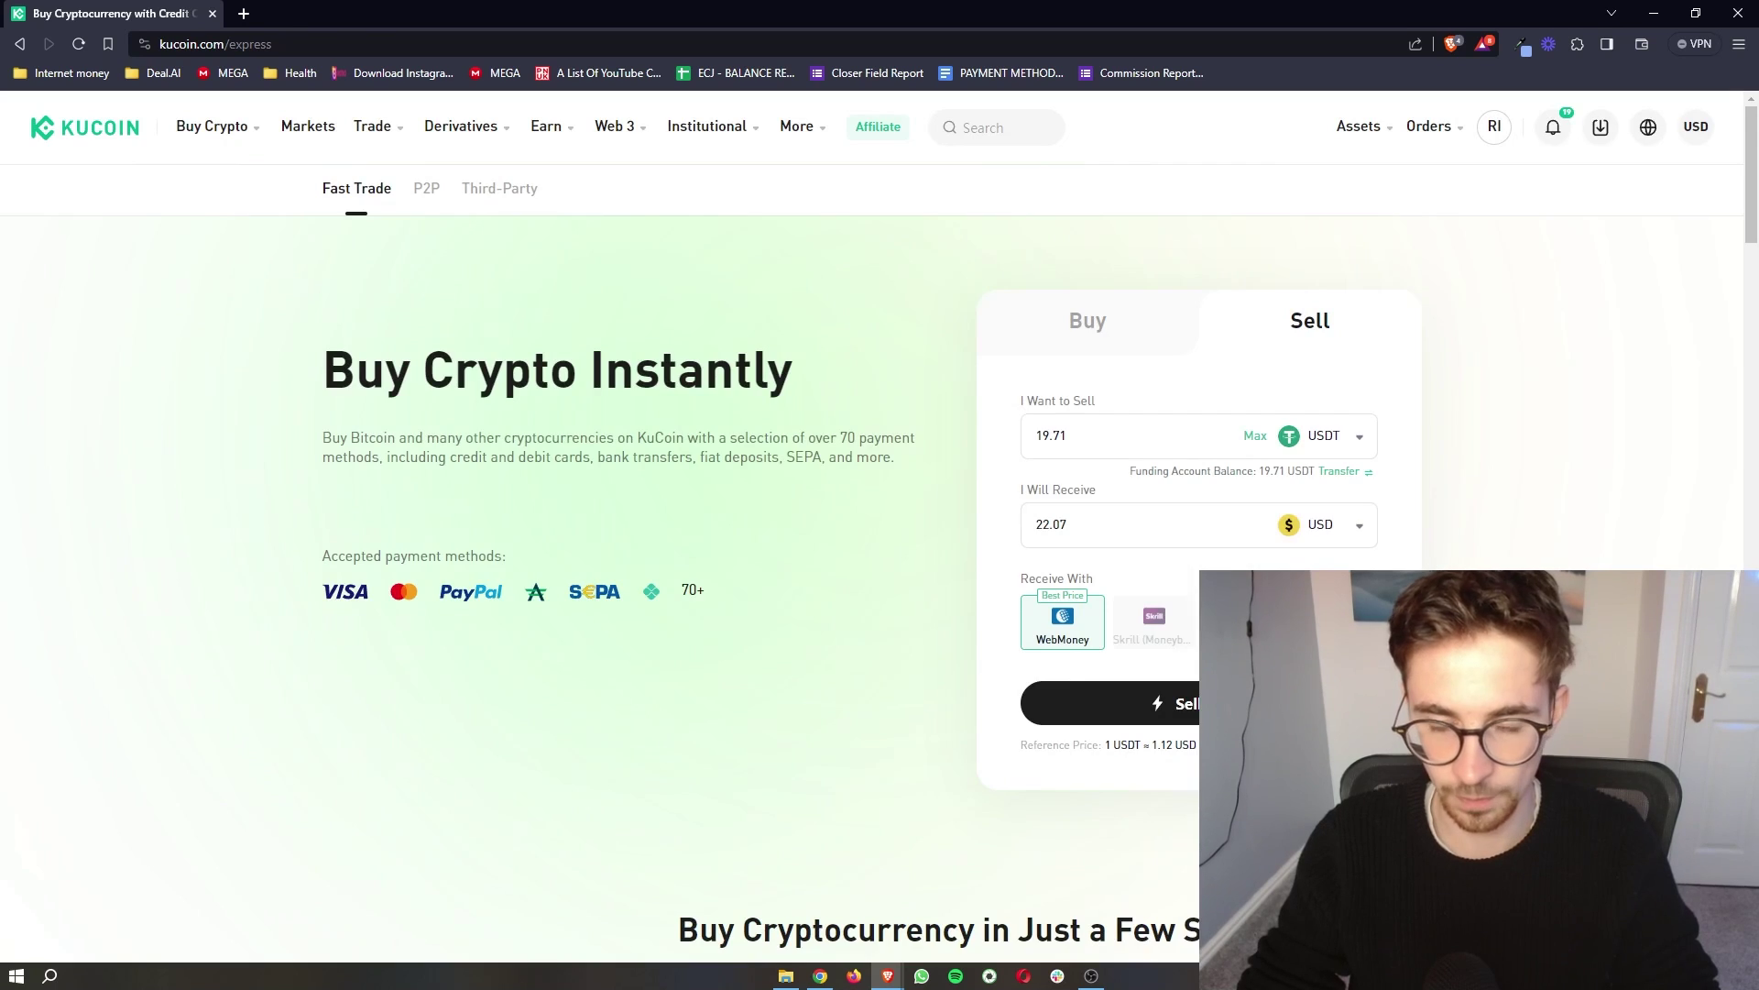
Search for and select GBP as the receiving currency, restoring GBP Balance
left_click(1333, 541)
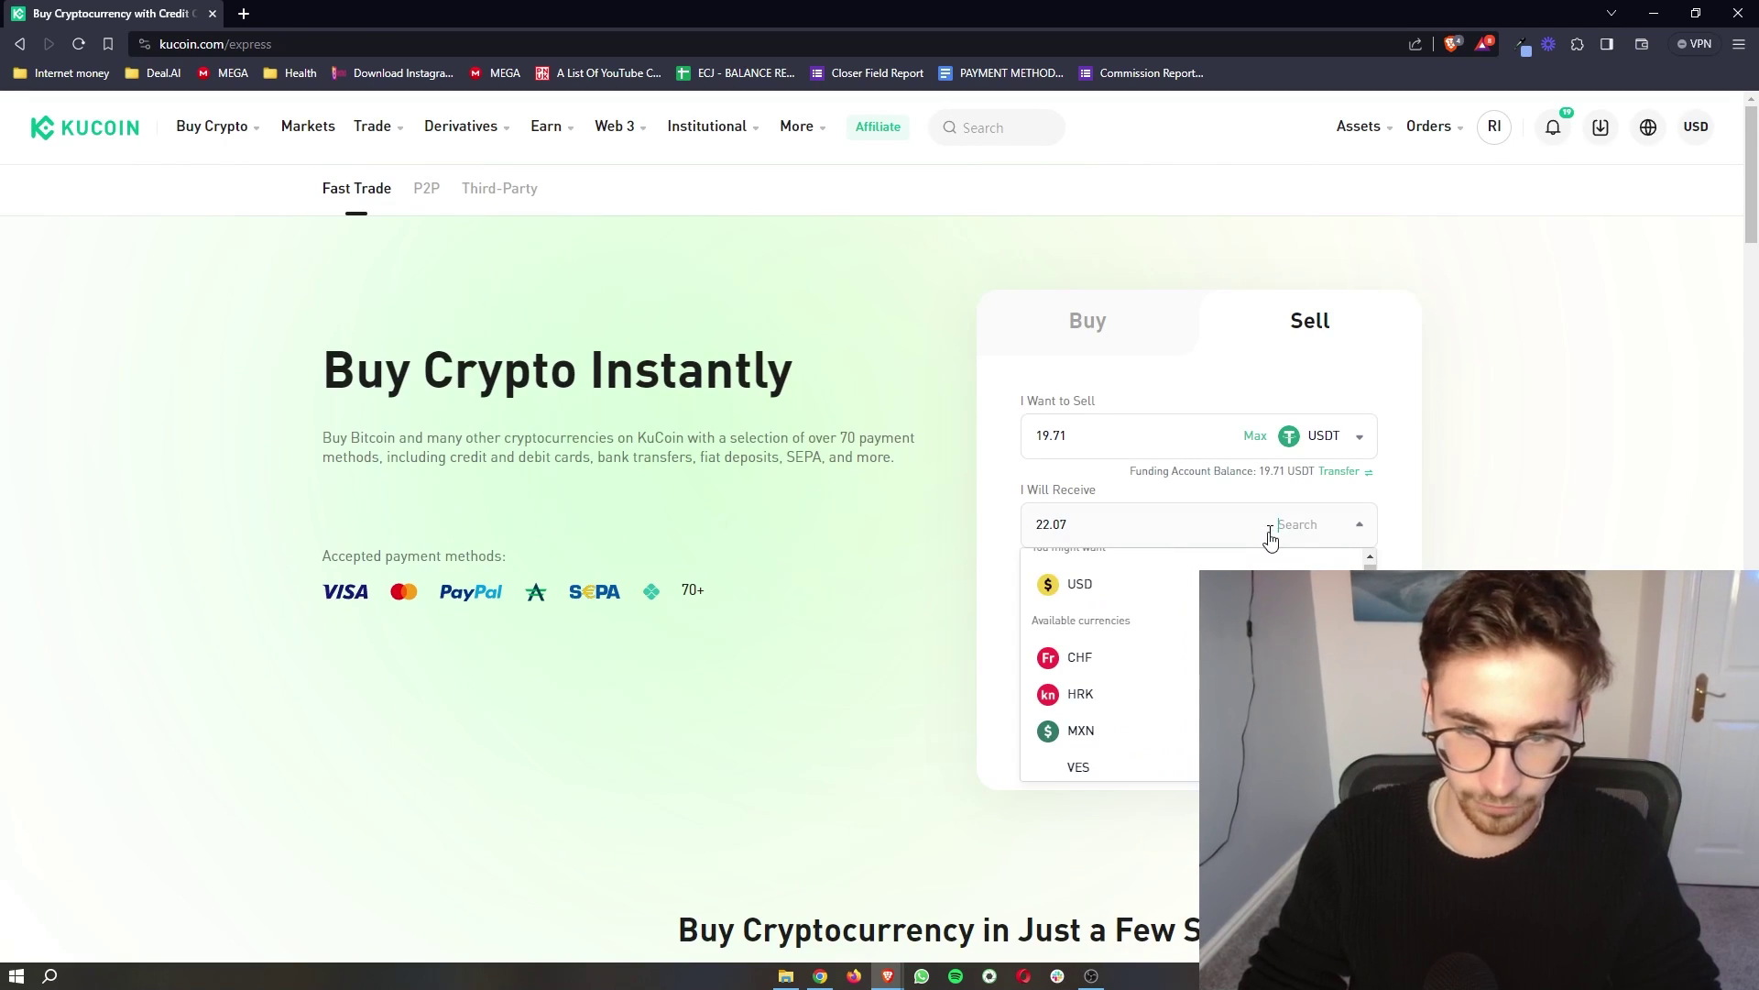
type("gbp")
key("Return")
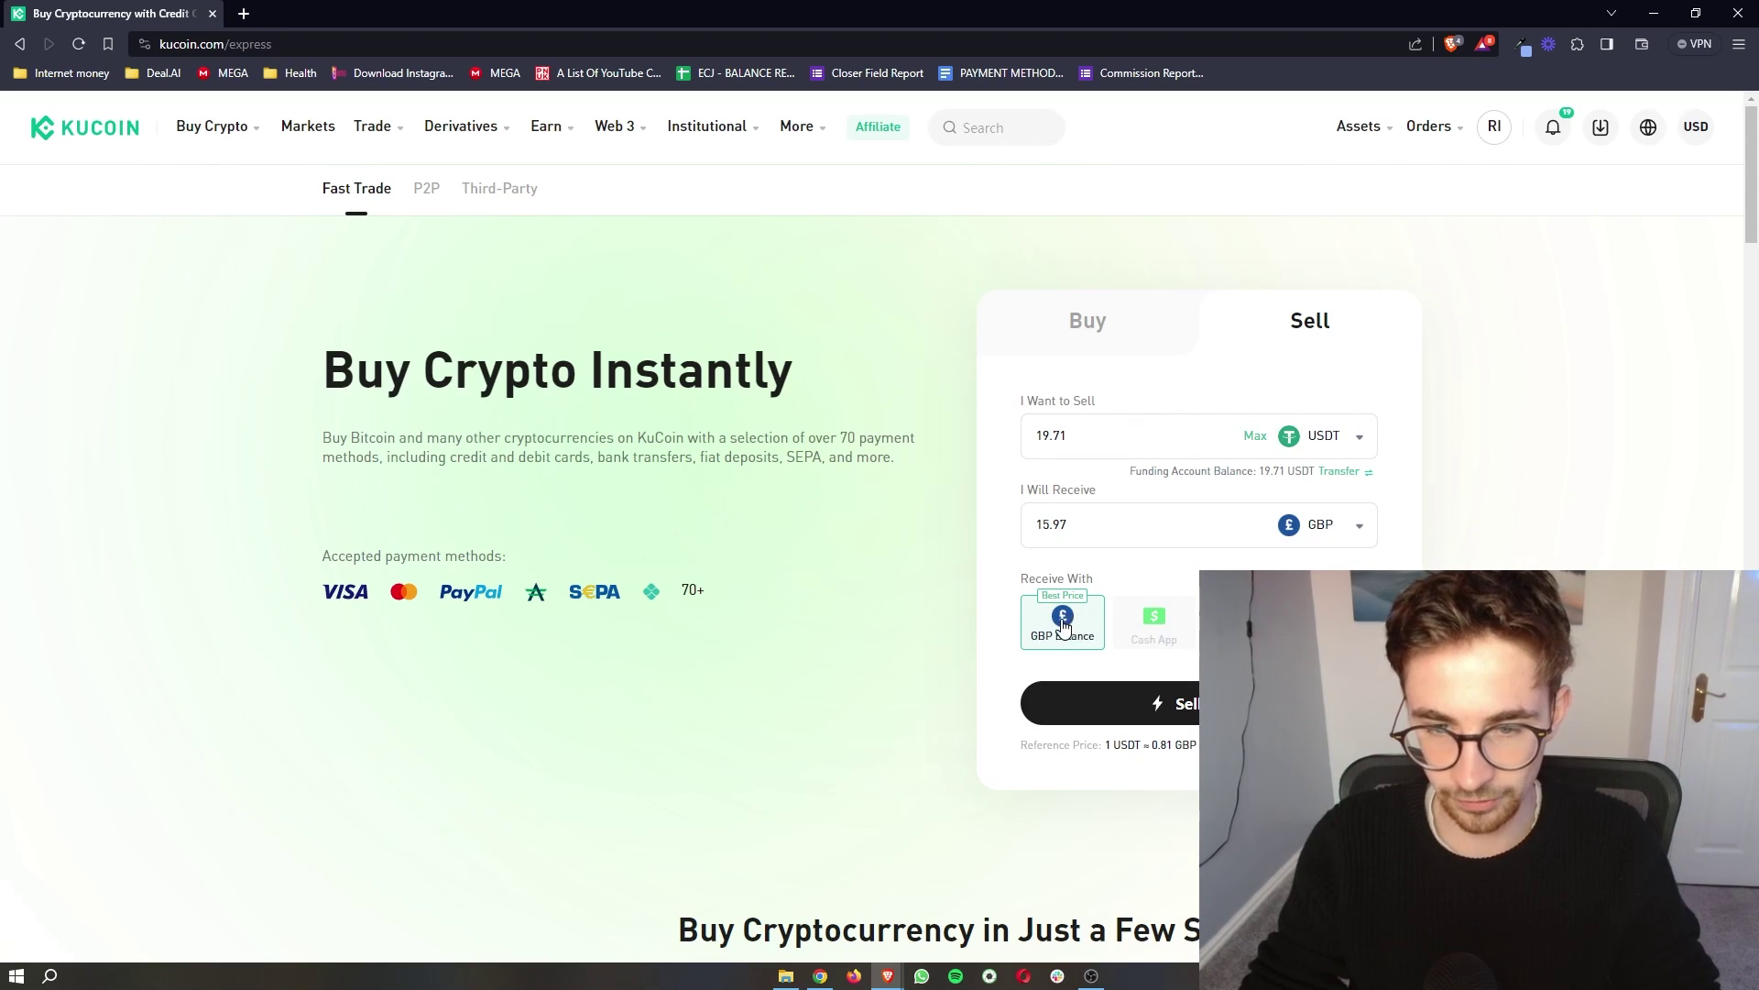
Confirm the sale of 19.71 USDT, then go to View Assets
left_click(1100, 703)
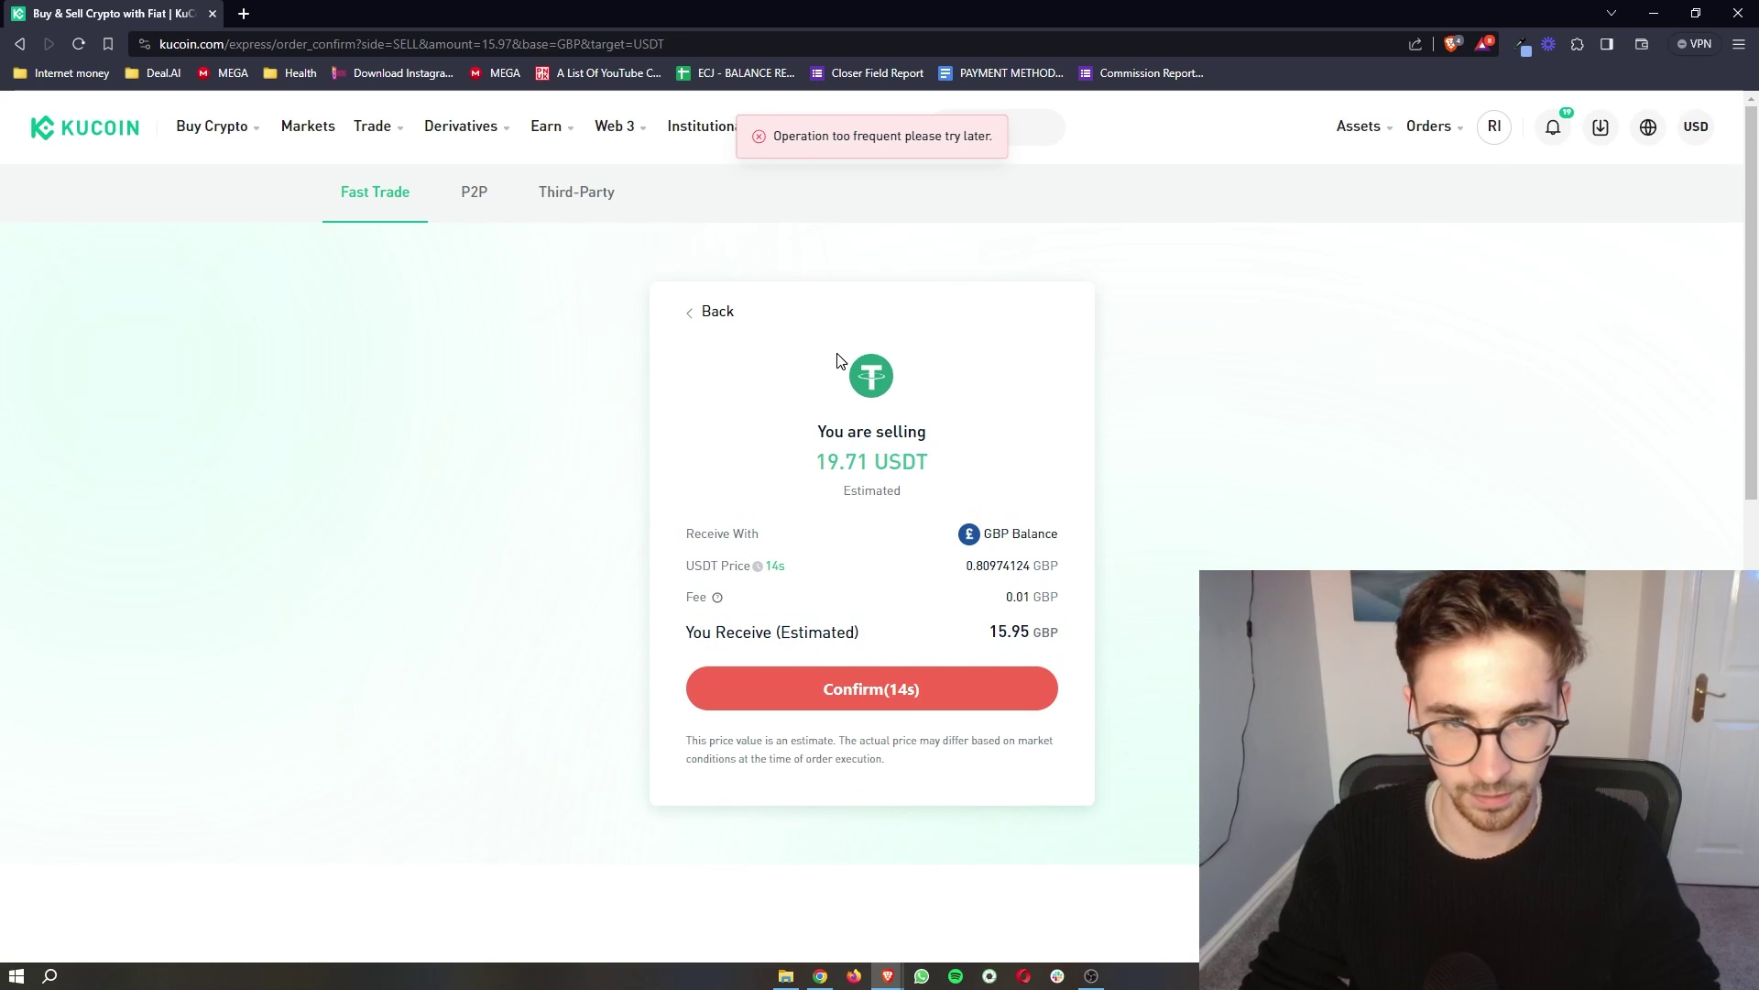
left_click(913, 689)
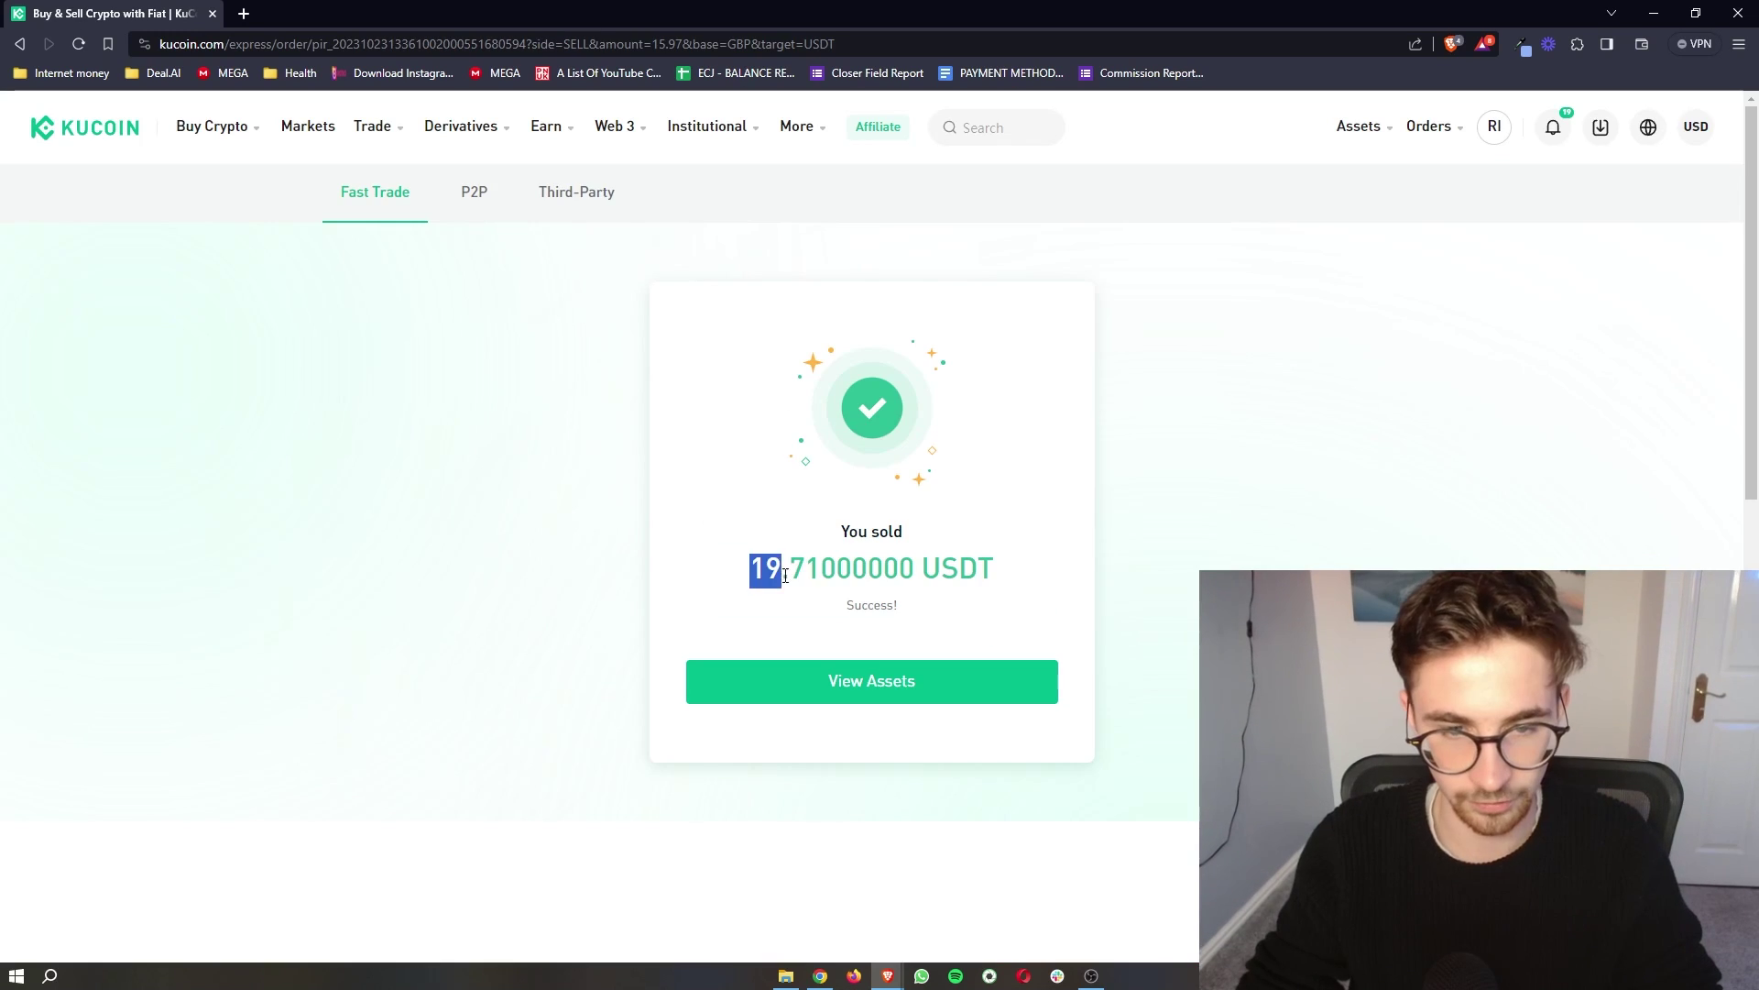
left_click_drag(785, 576, 1030, 568)
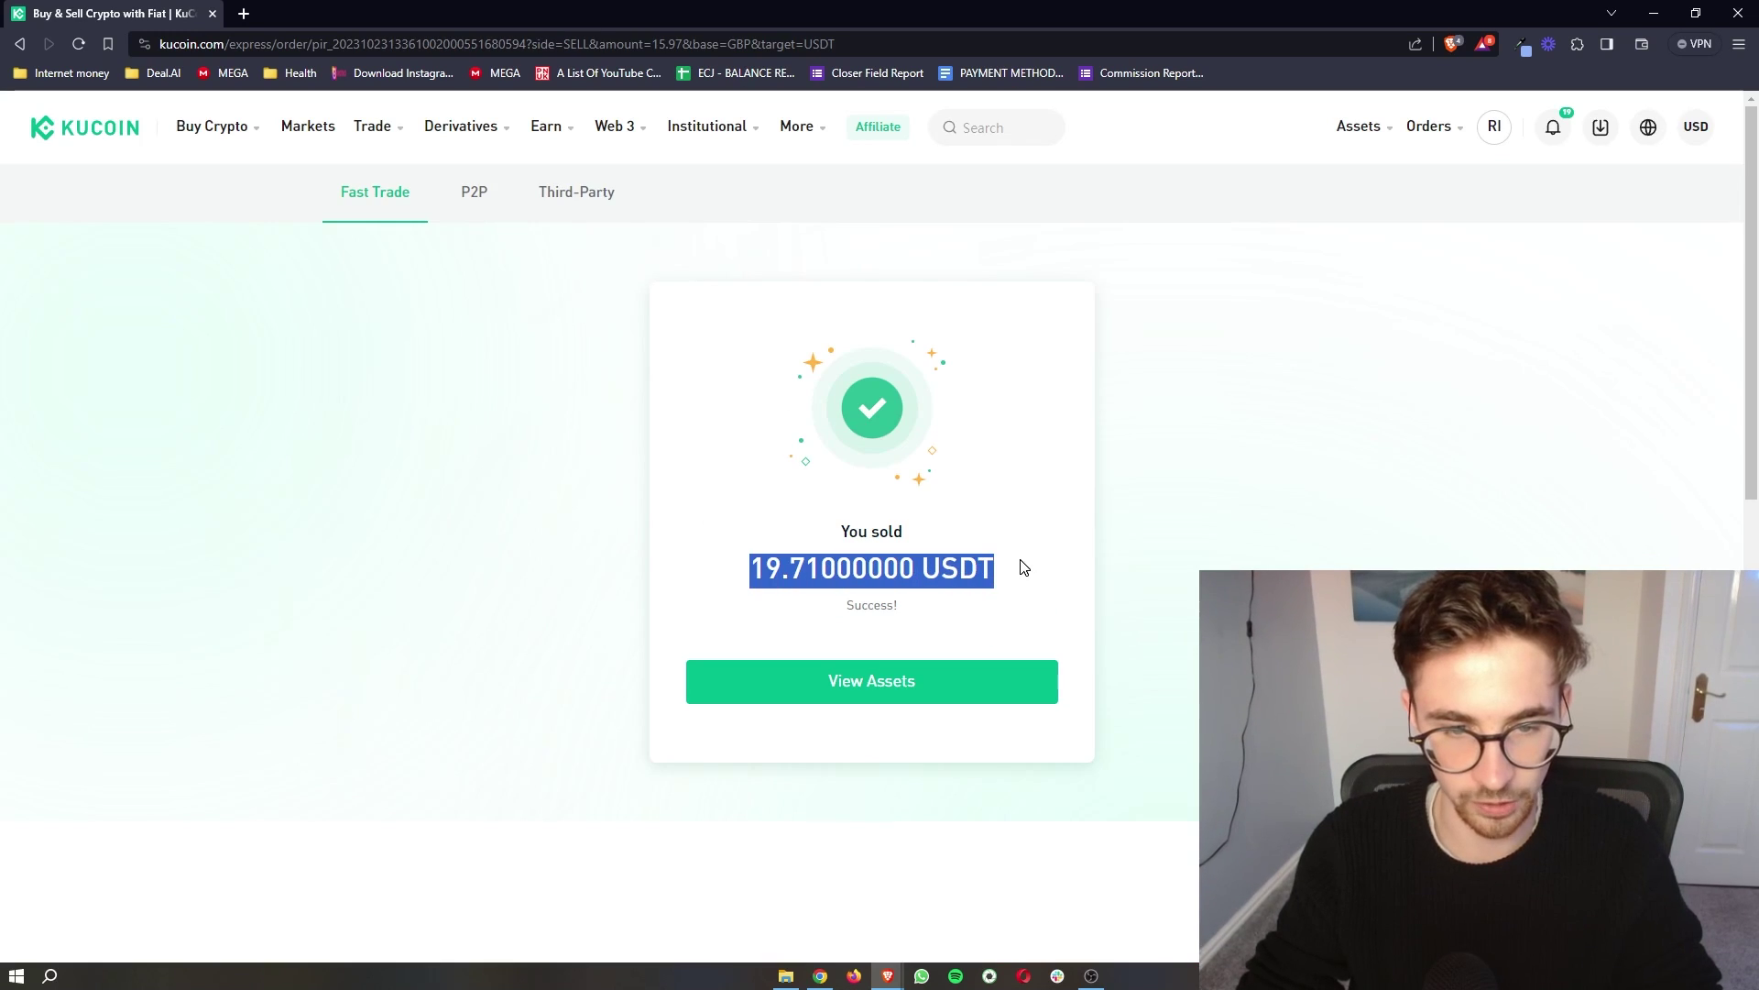
left_click(1024, 568)
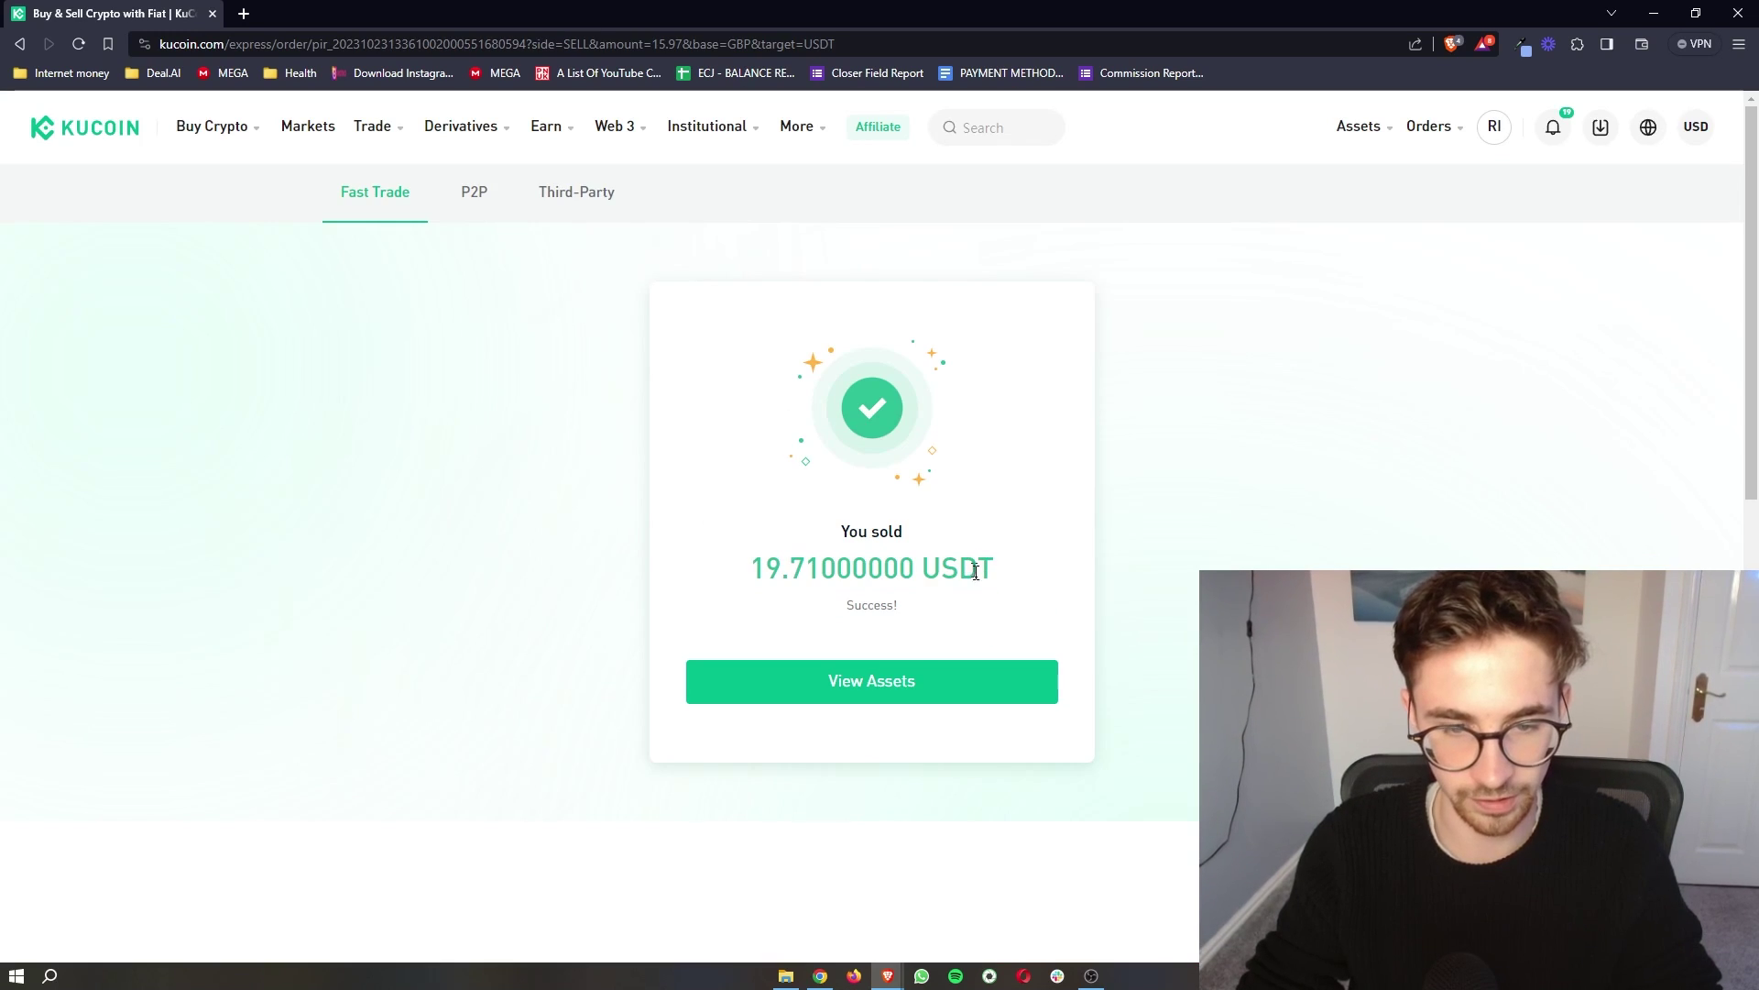
left_click(879, 692)
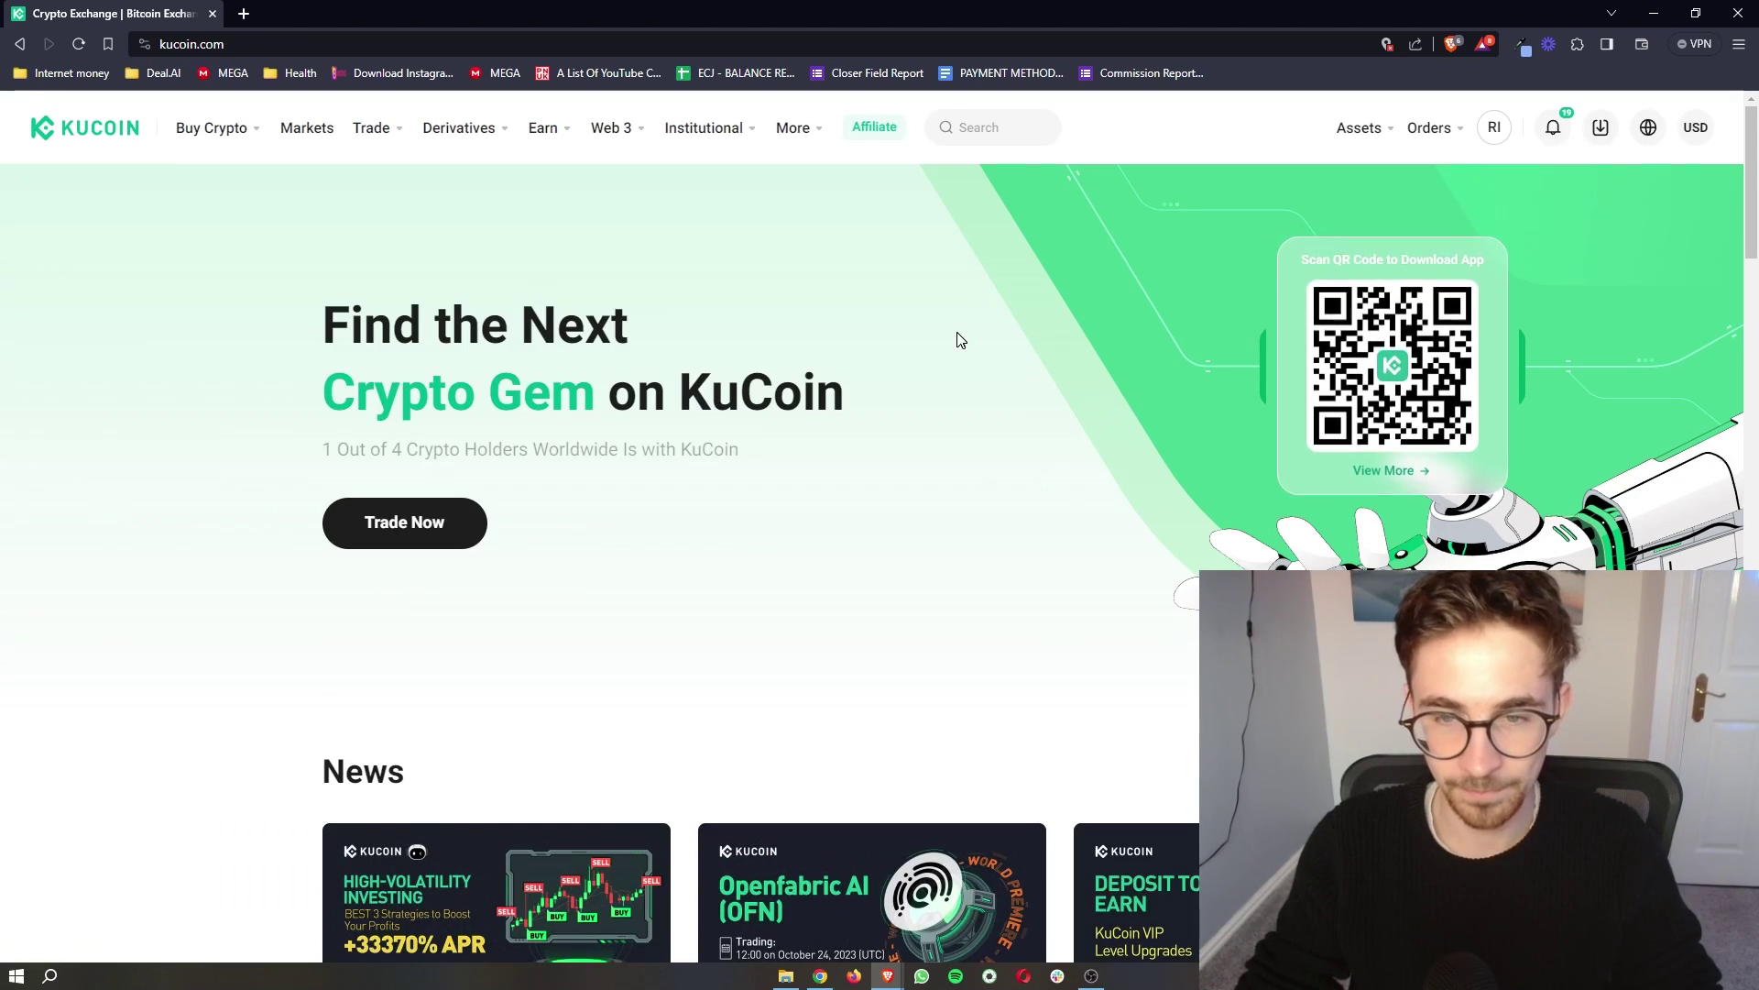
Open the Asset Overview holdings list and point out the GBP Pound Sterling entry
mouse_move(1379, 134)
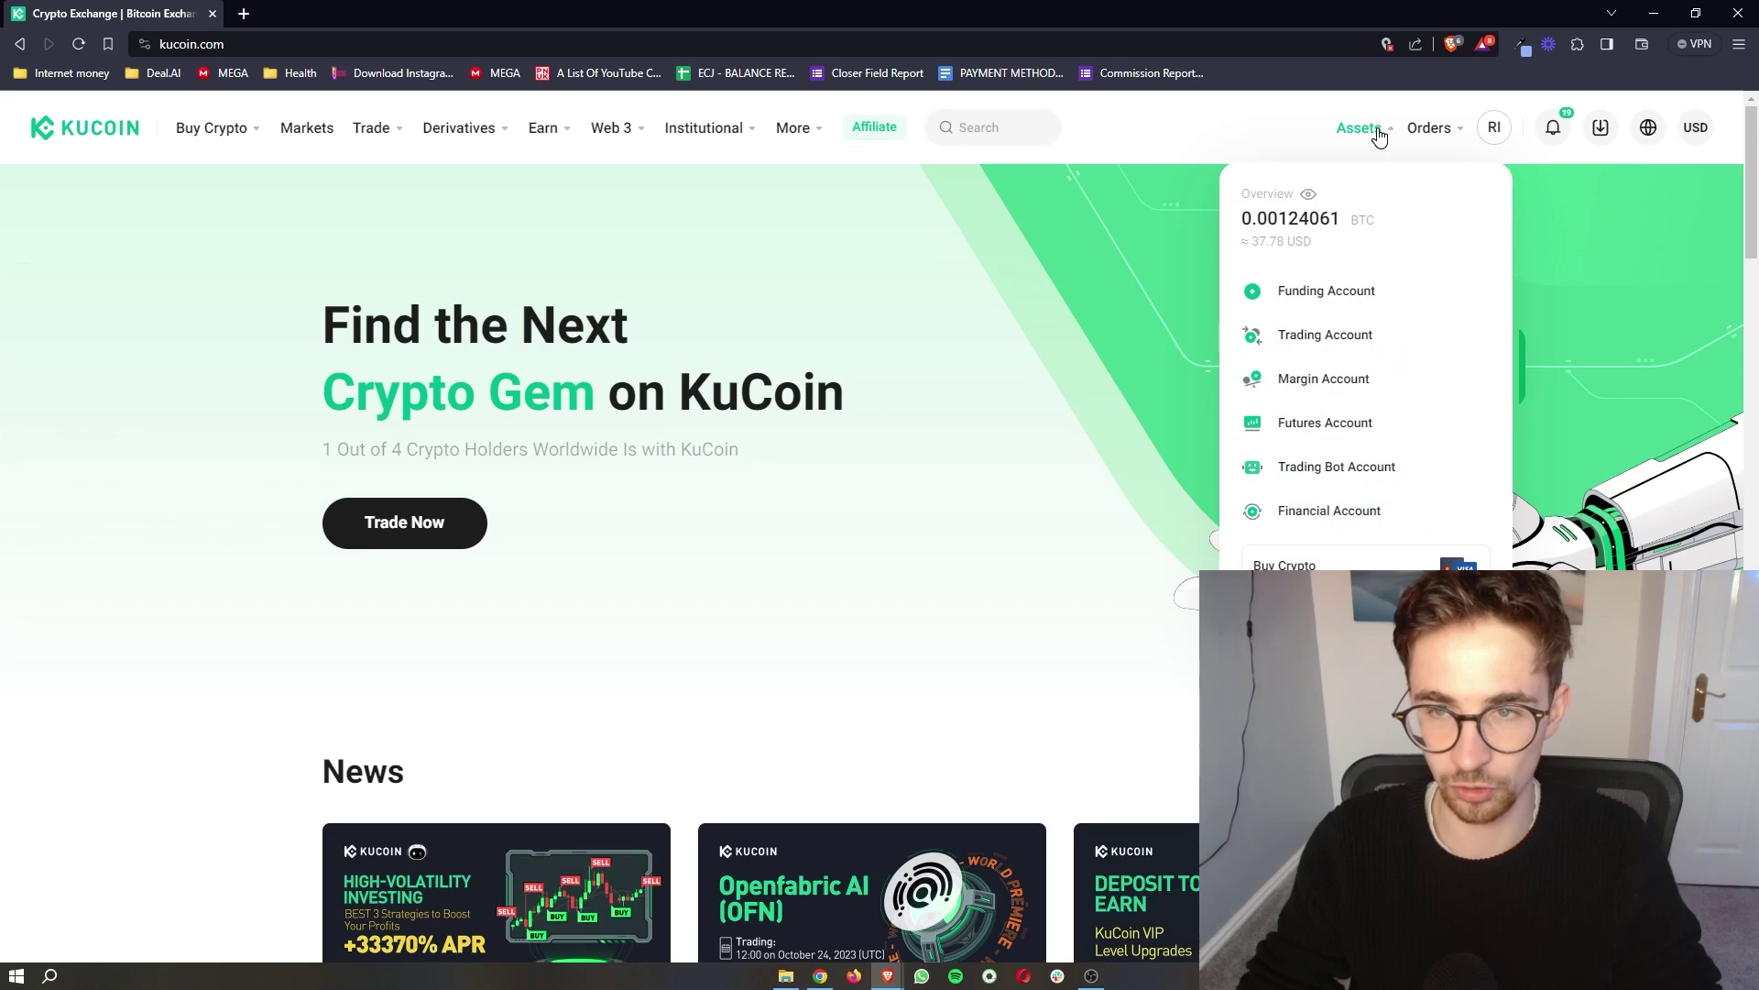
left_click(1338, 237)
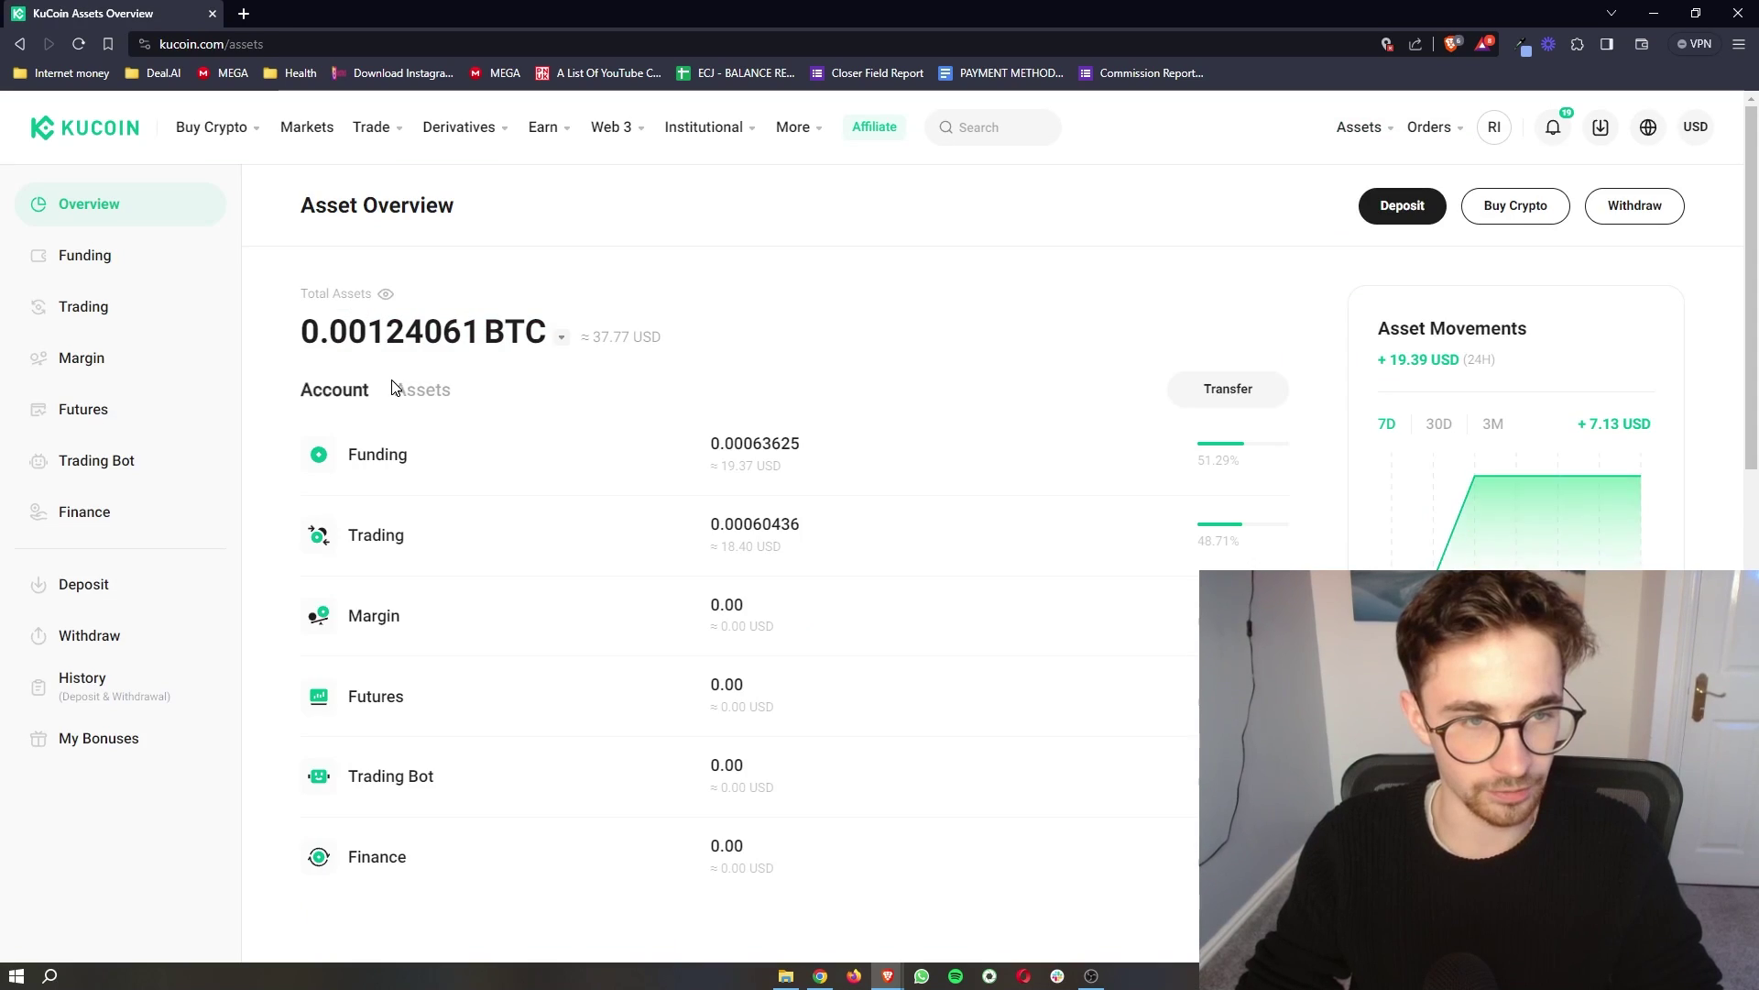
left_click(417, 390)
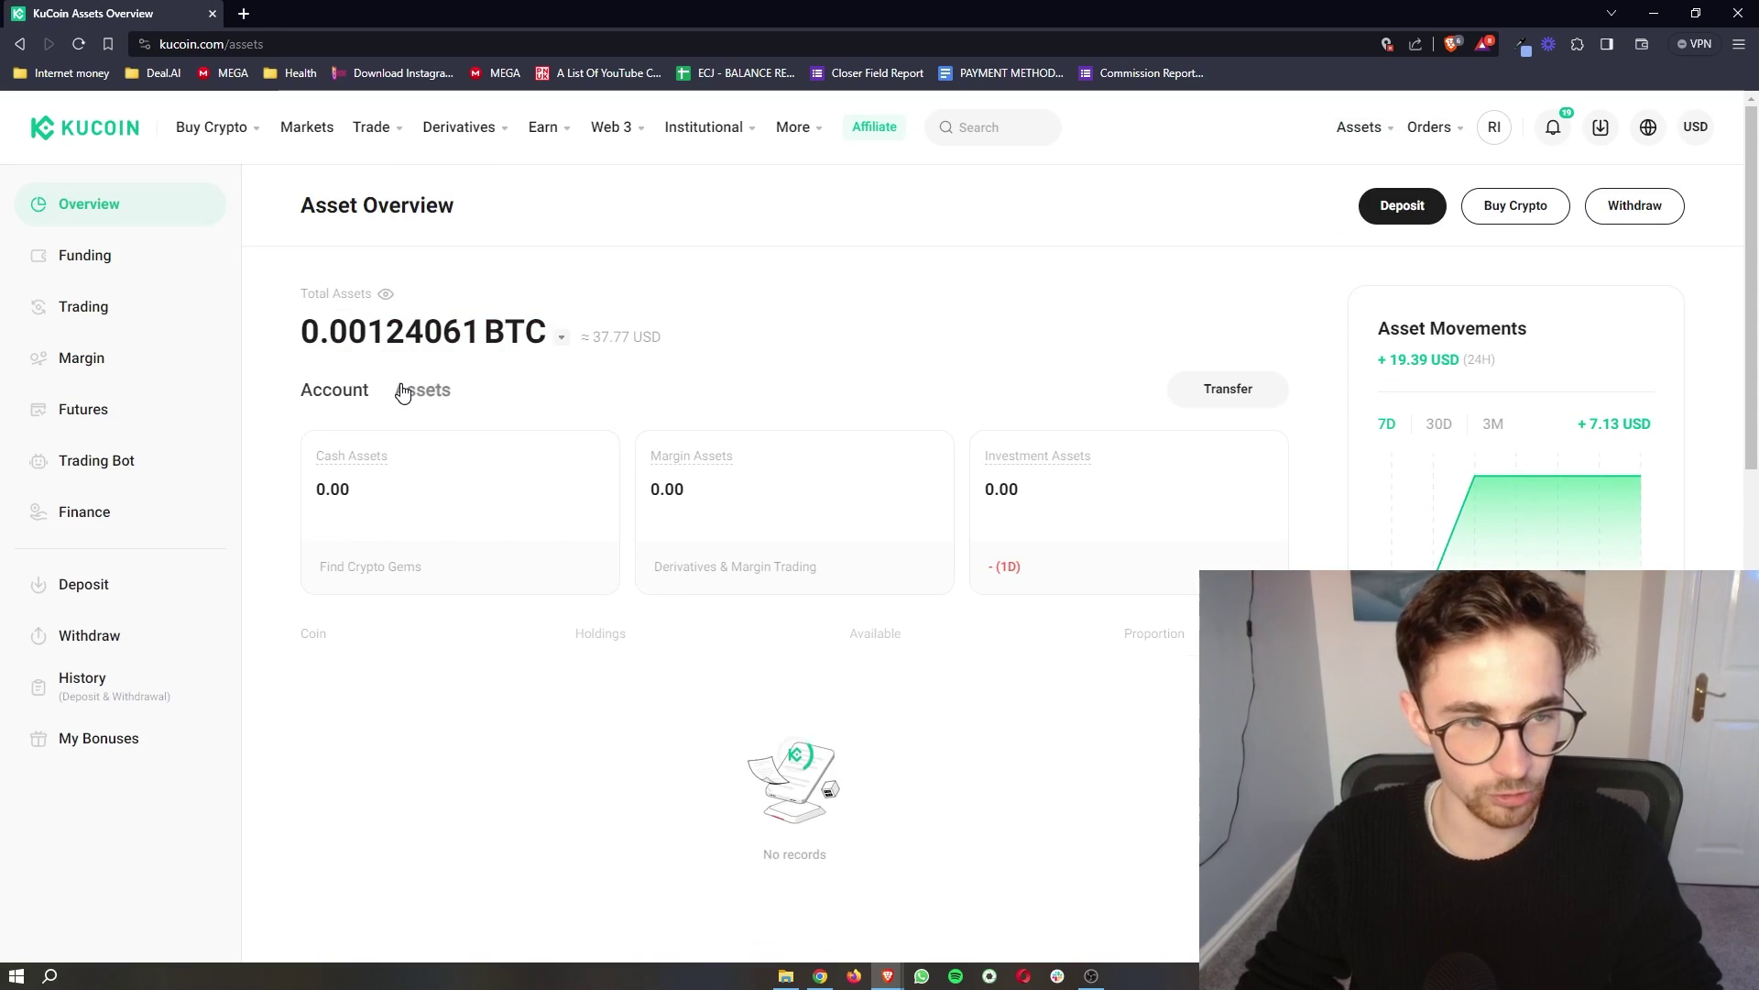
scroll(513, 403, "down", 1)
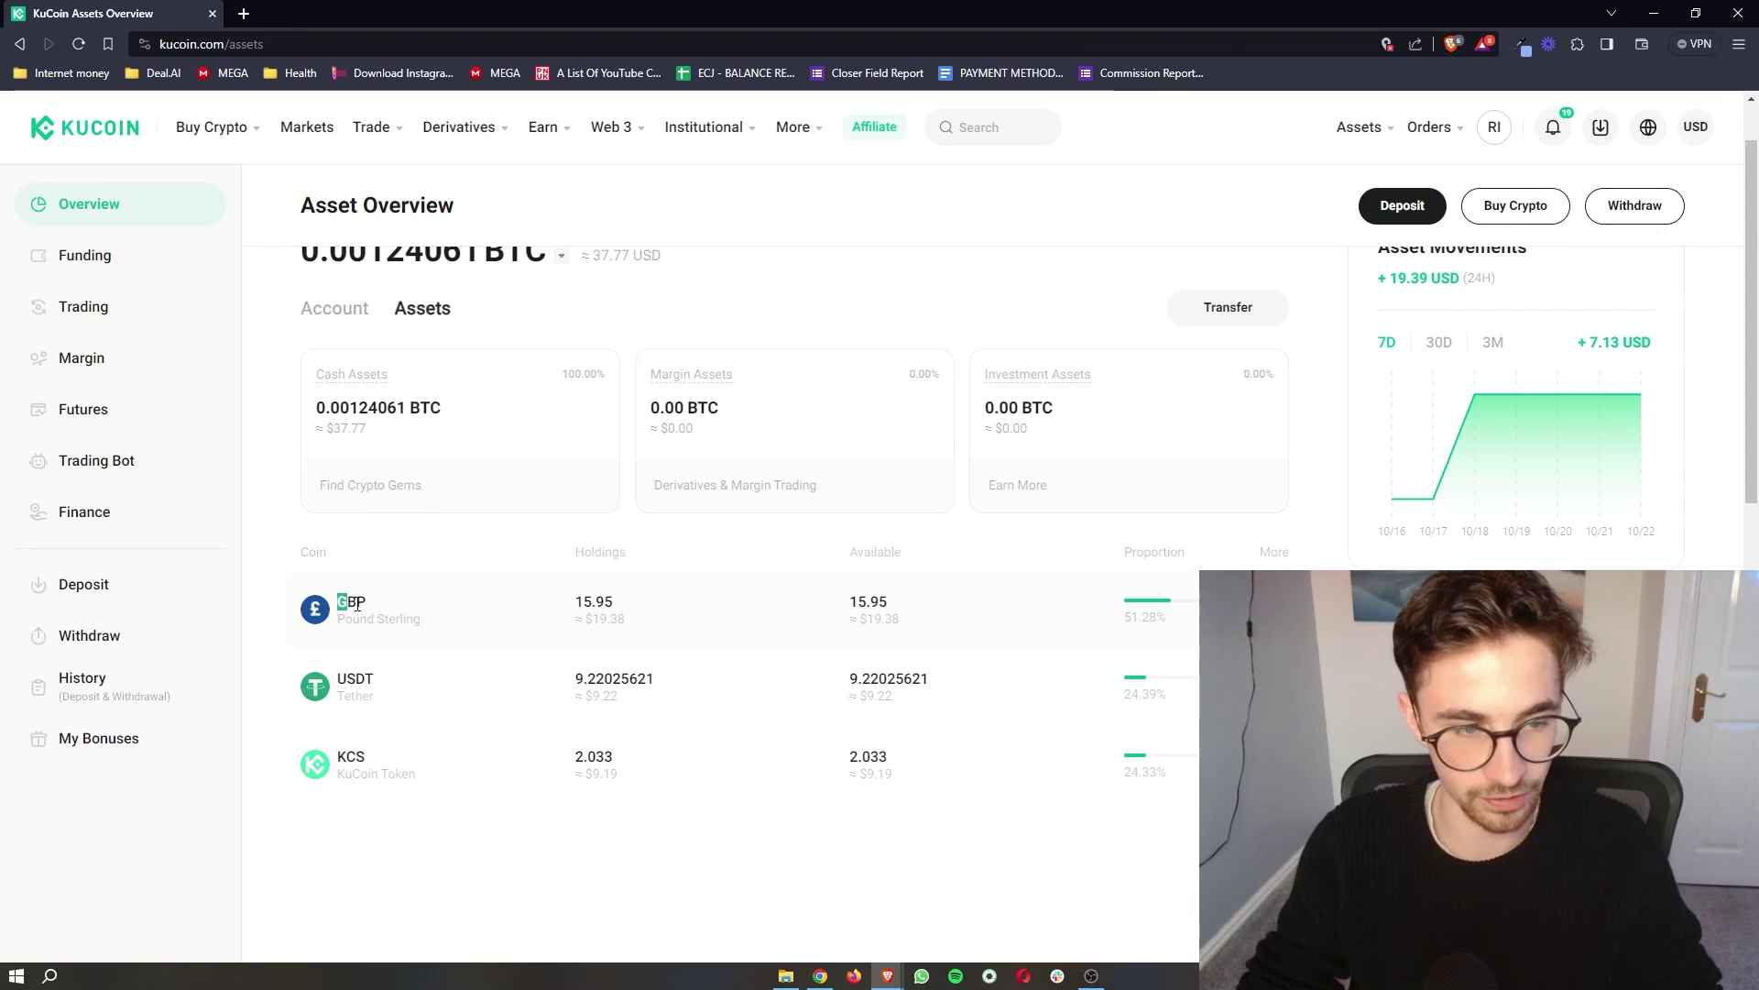
left_click_drag(357, 603, 396, 610)
left_click(272, 570)
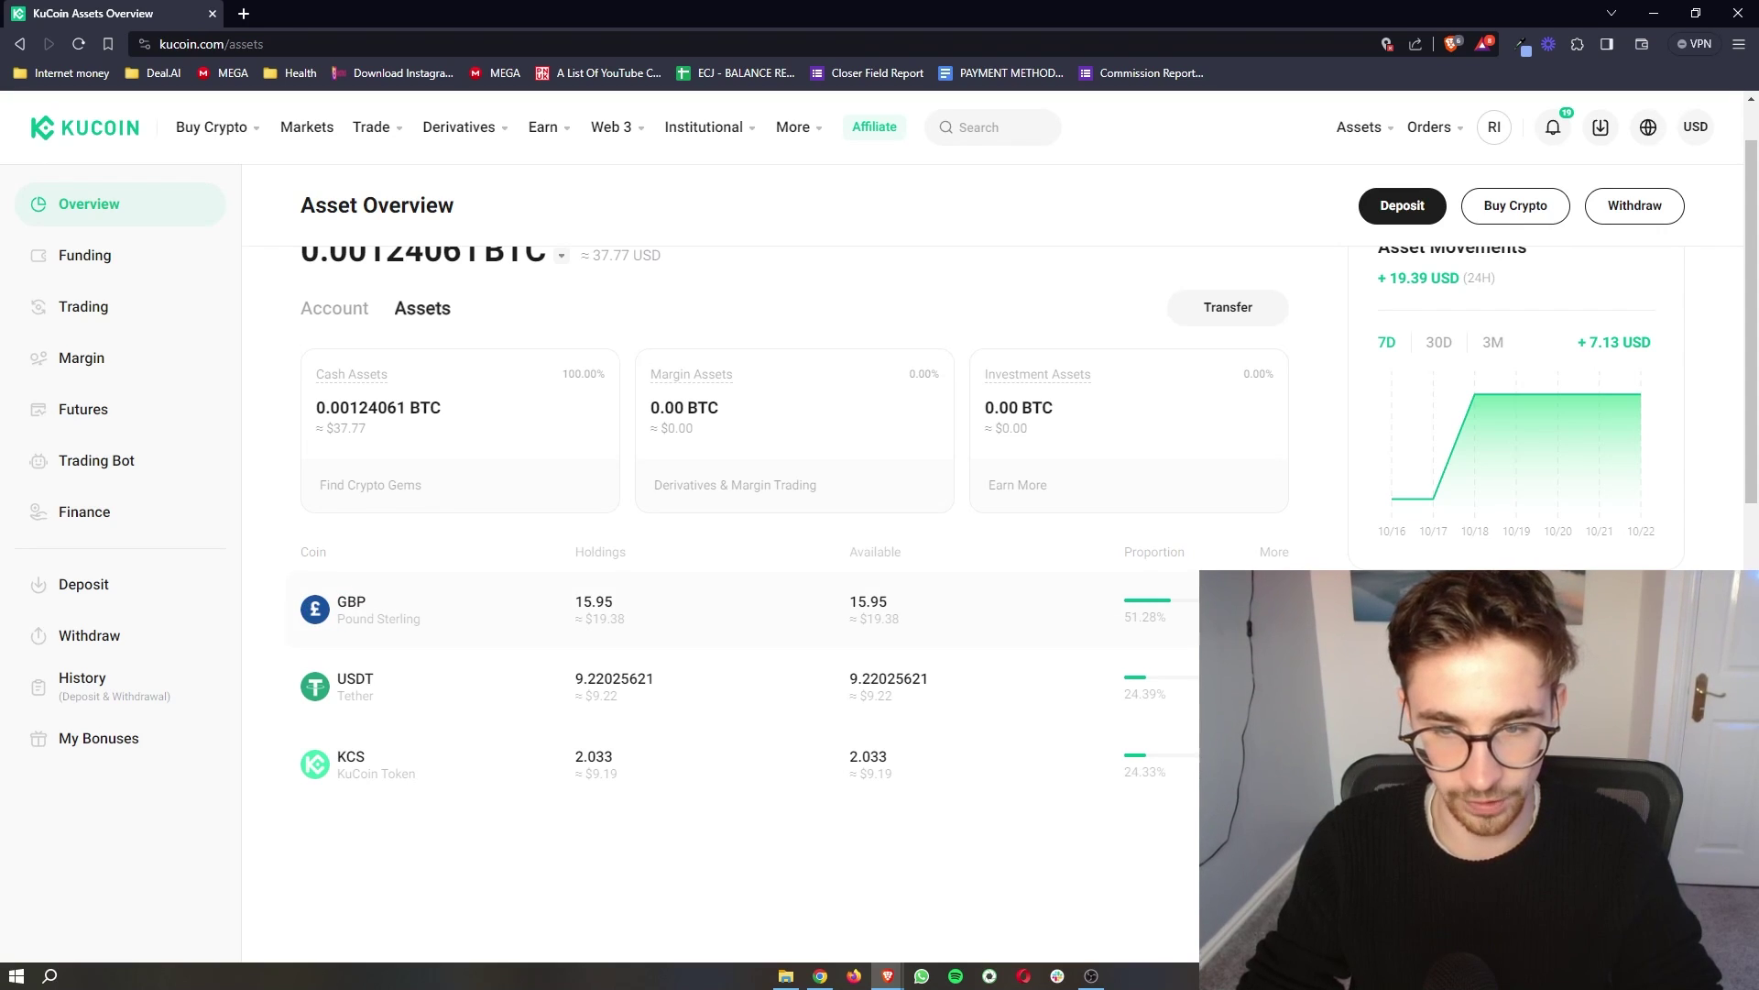
Start a withdrawal from the GBP row, bringing up the Withdraw Crypto page
mouse_move(1279, 609)
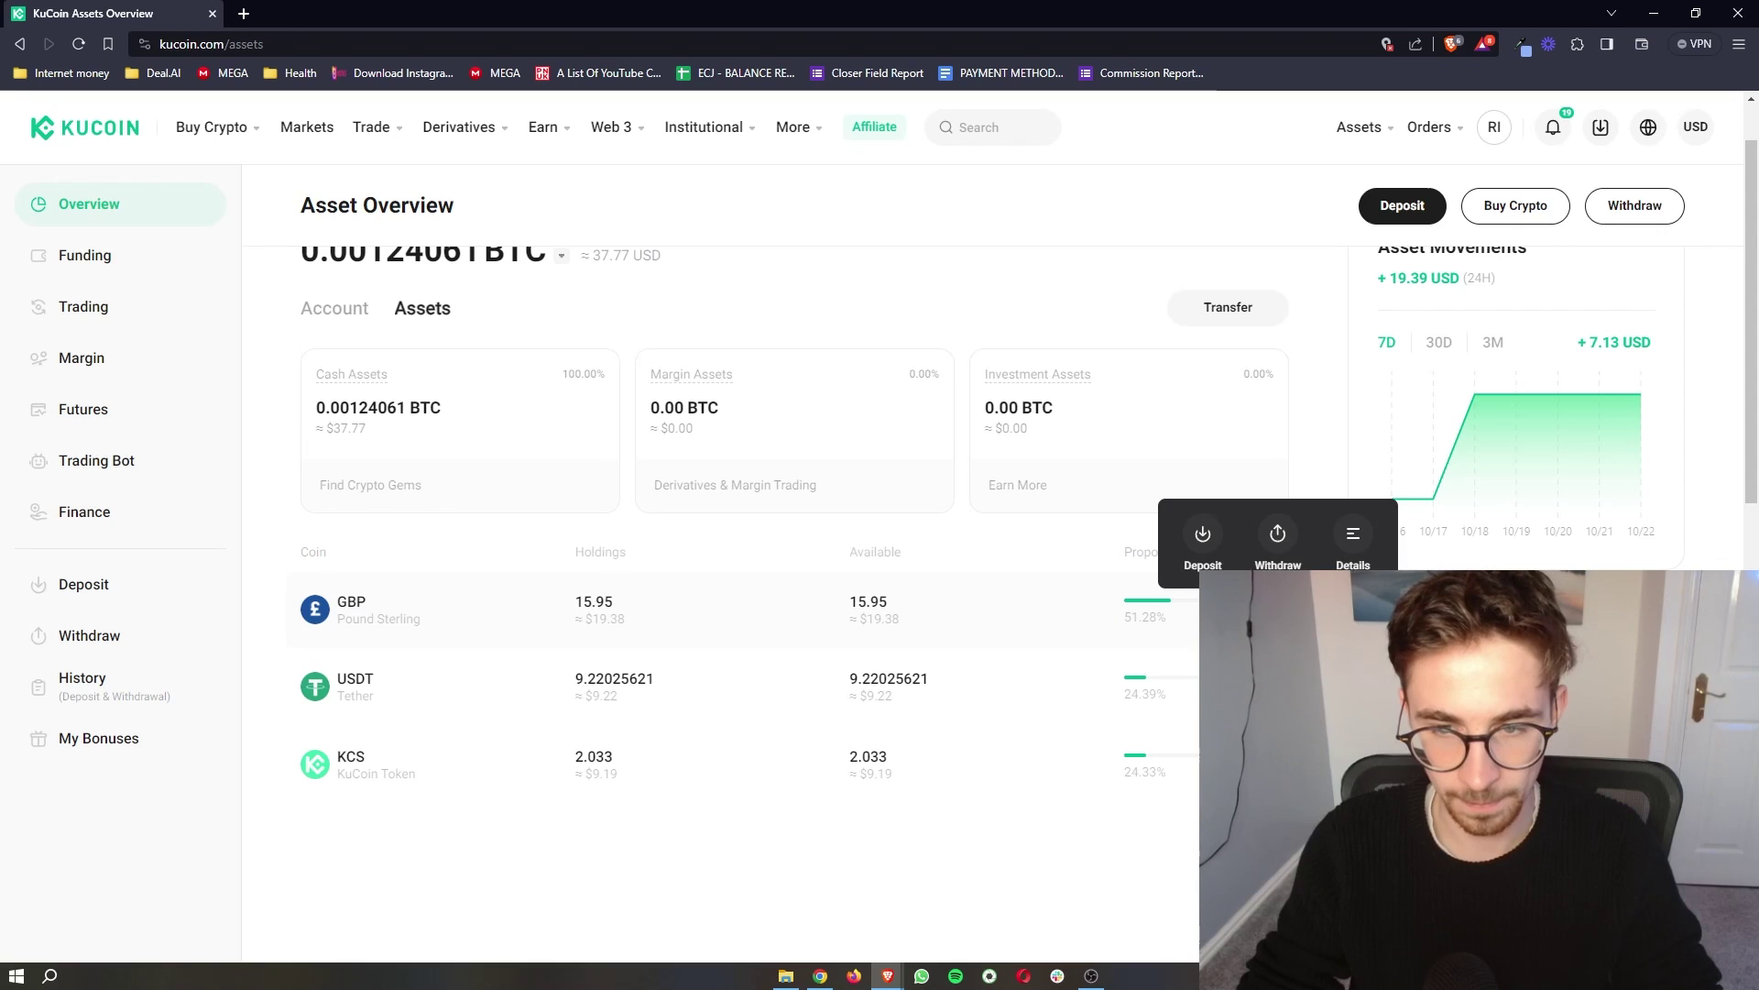
left_click(1286, 555)
left_click_drag(458, 226, 648, 228)
left_click(619, 215)
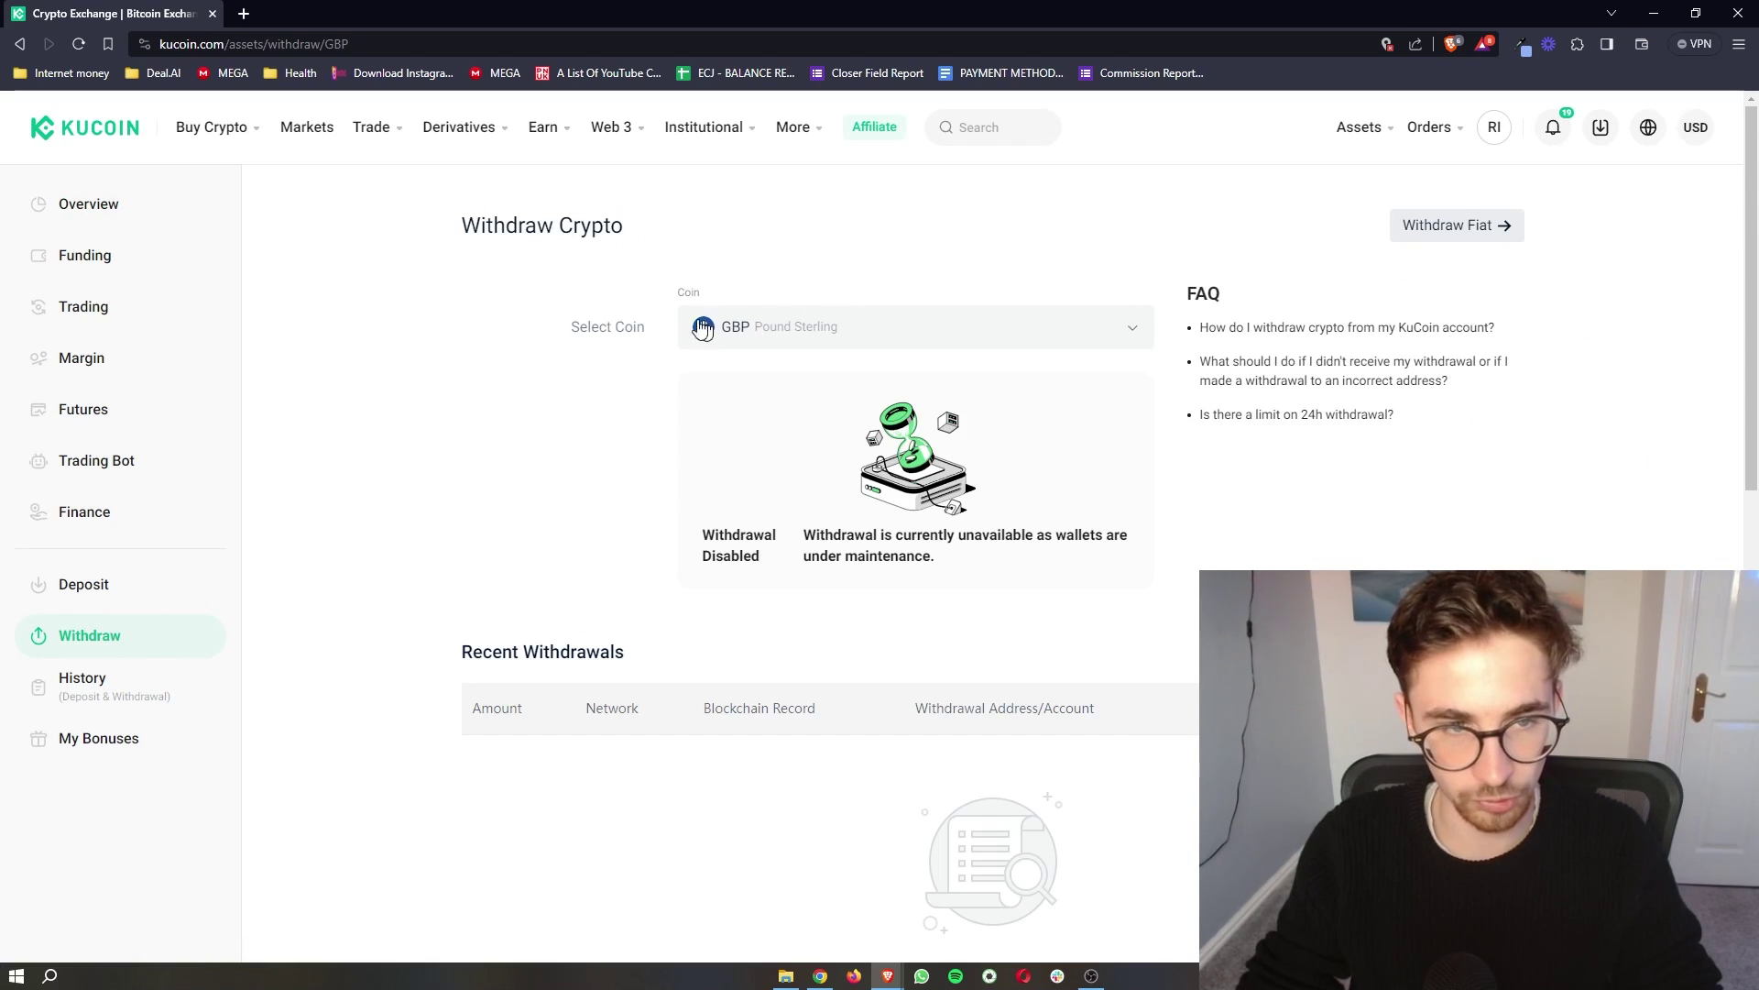
Switch to Withdraw Fiat, choose GBP and keep BankTransfer (FasterPayment) as the method
left_click(1487, 235)
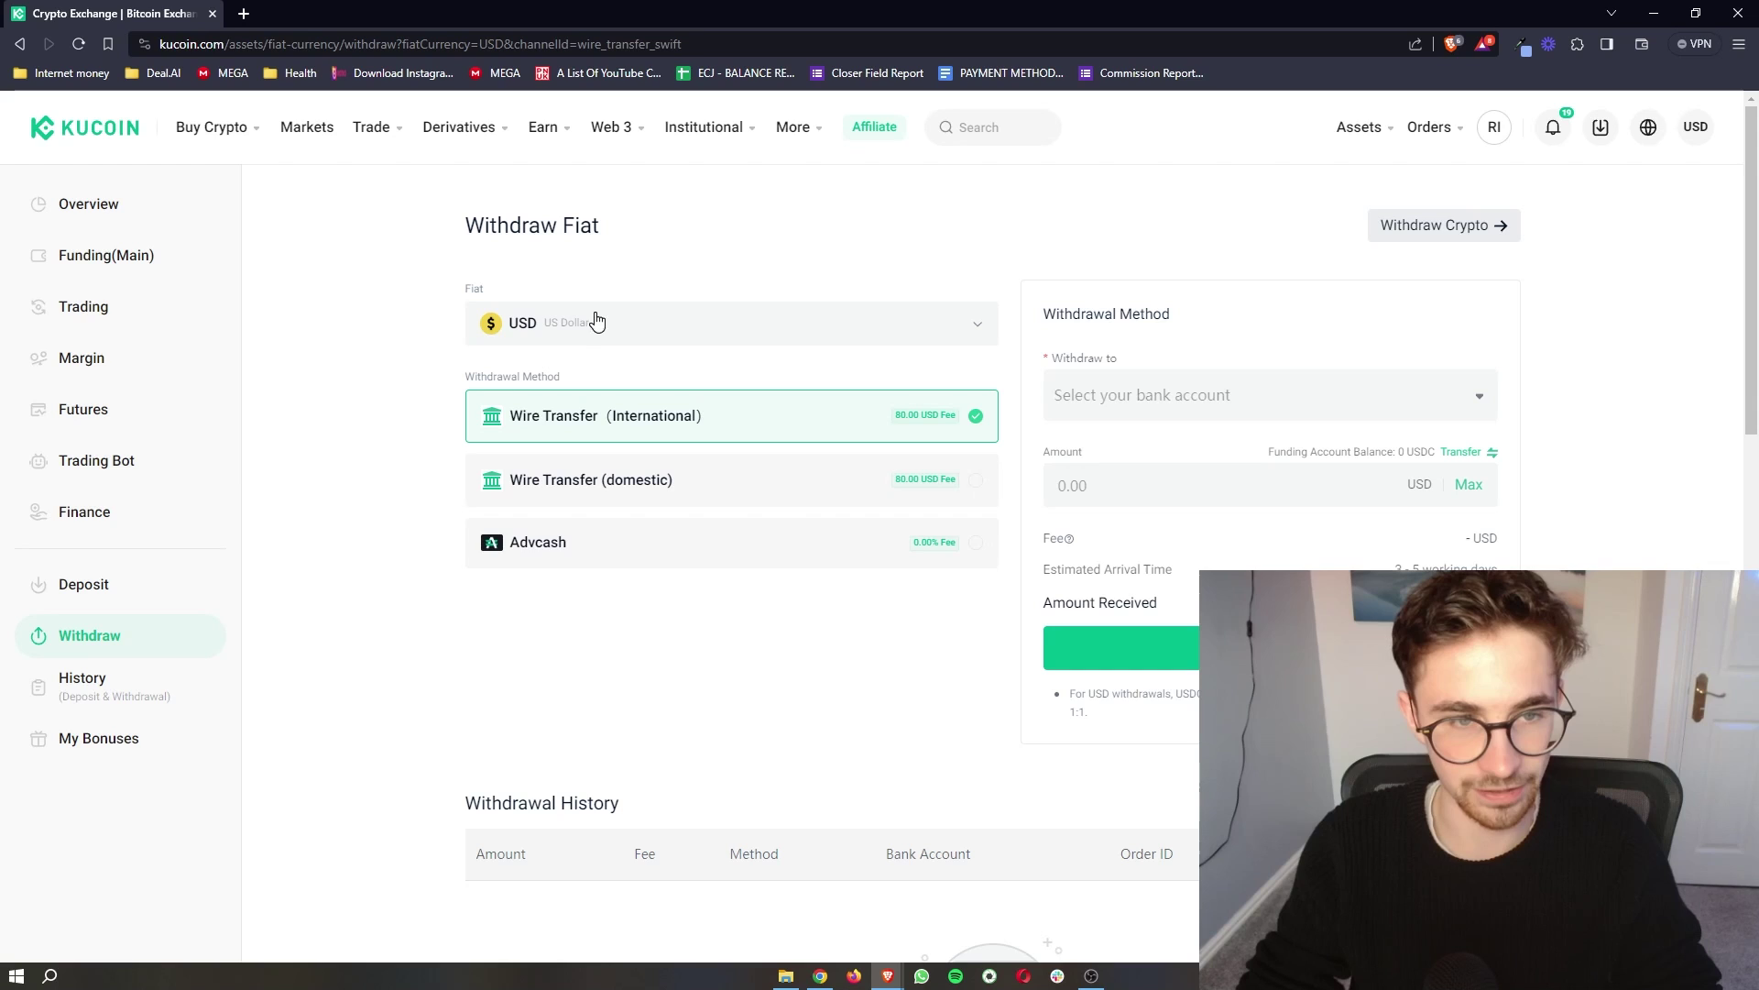
left_click(603, 327)
left_click(760, 426)
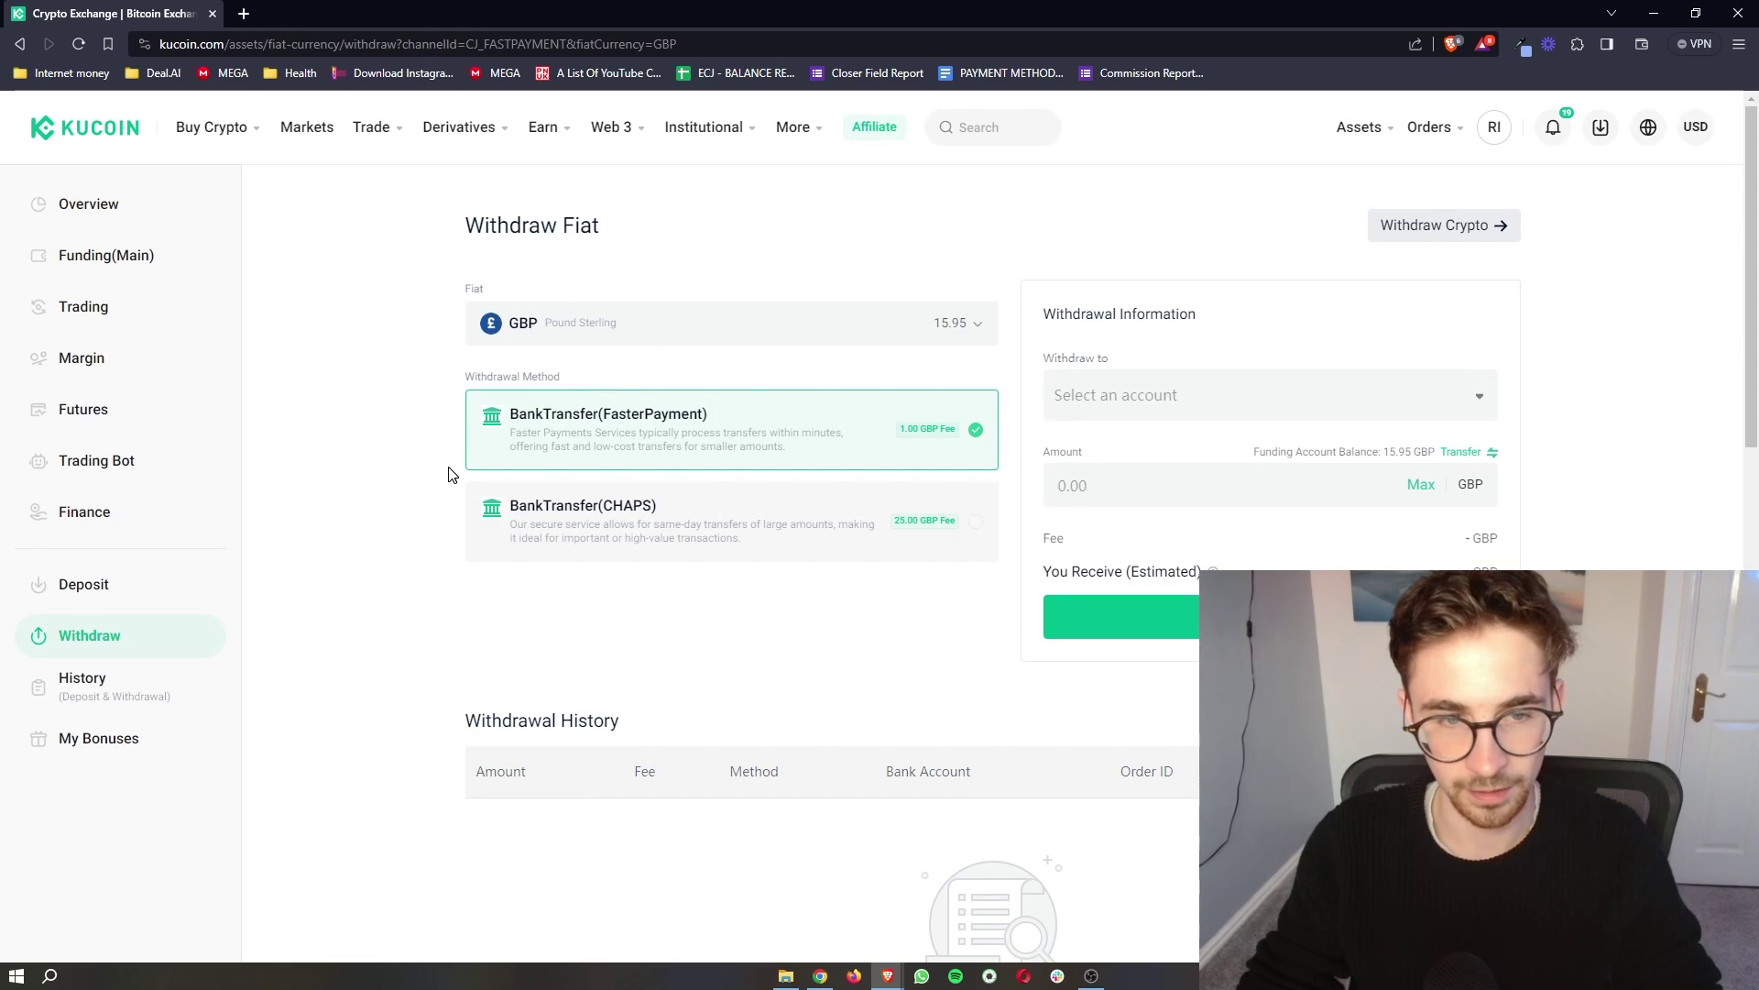
left_click(603, 508)
left_click(518, 417)
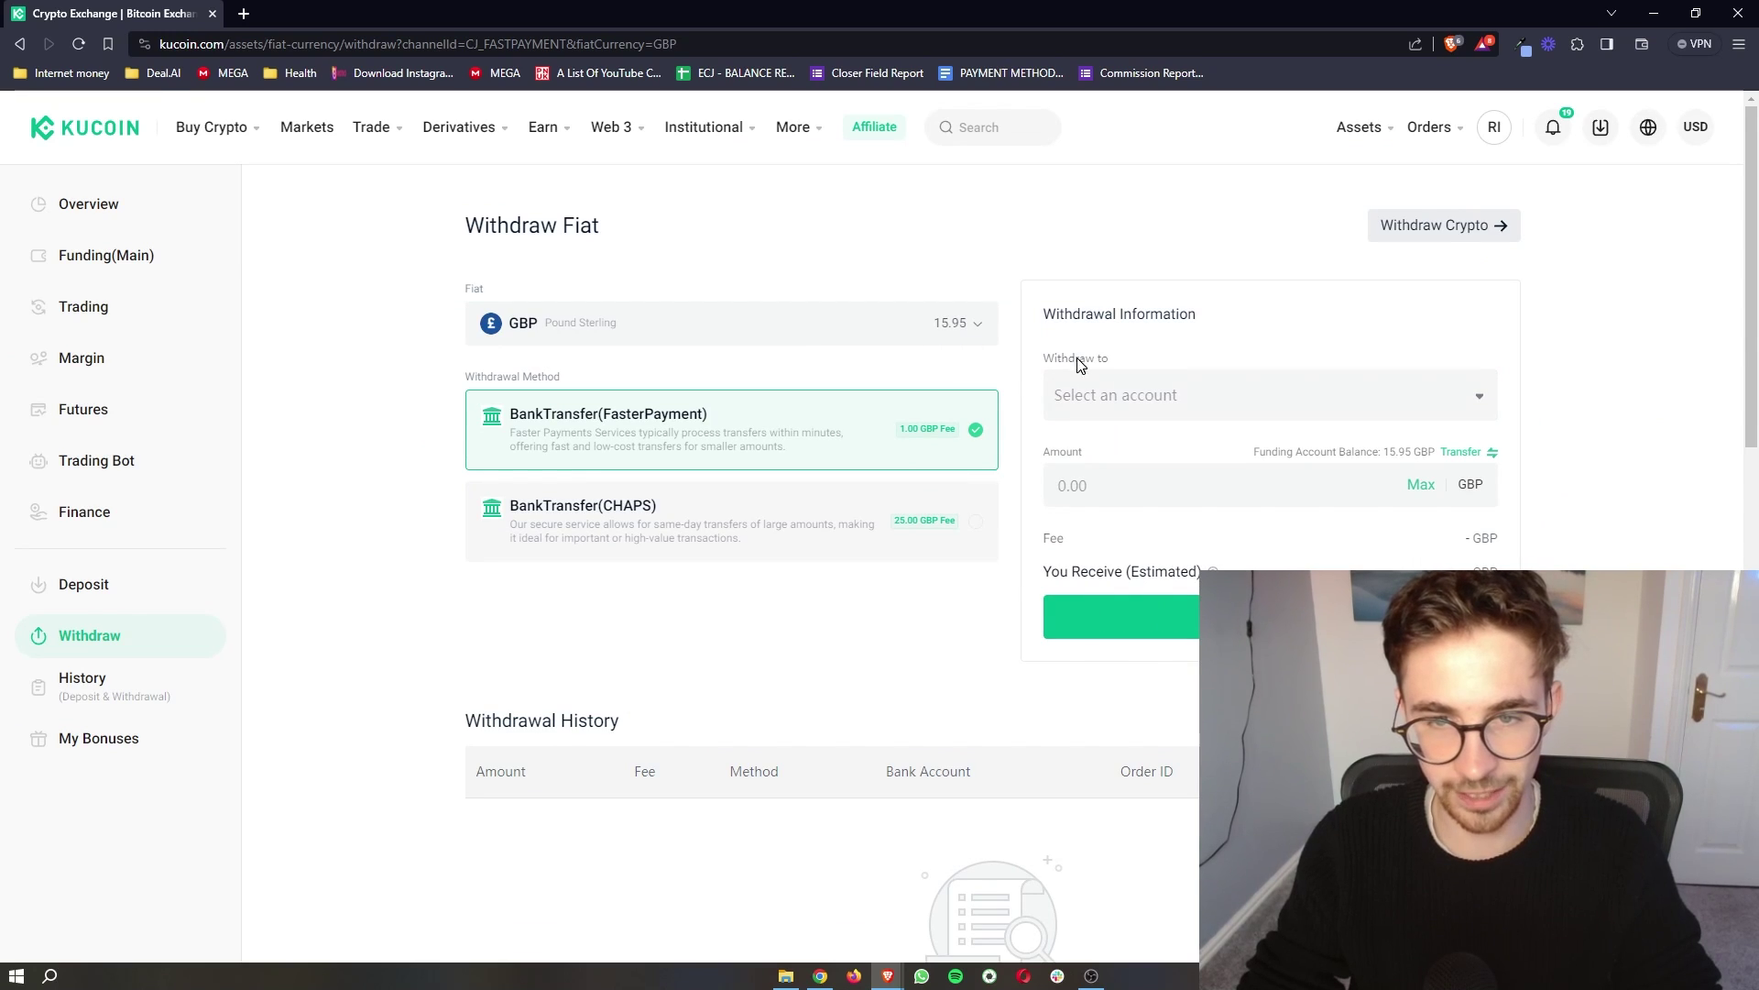
Open and dismiss the Add Account form, then fill in the full 15.95 GBP amount
left_click(1128, 392)
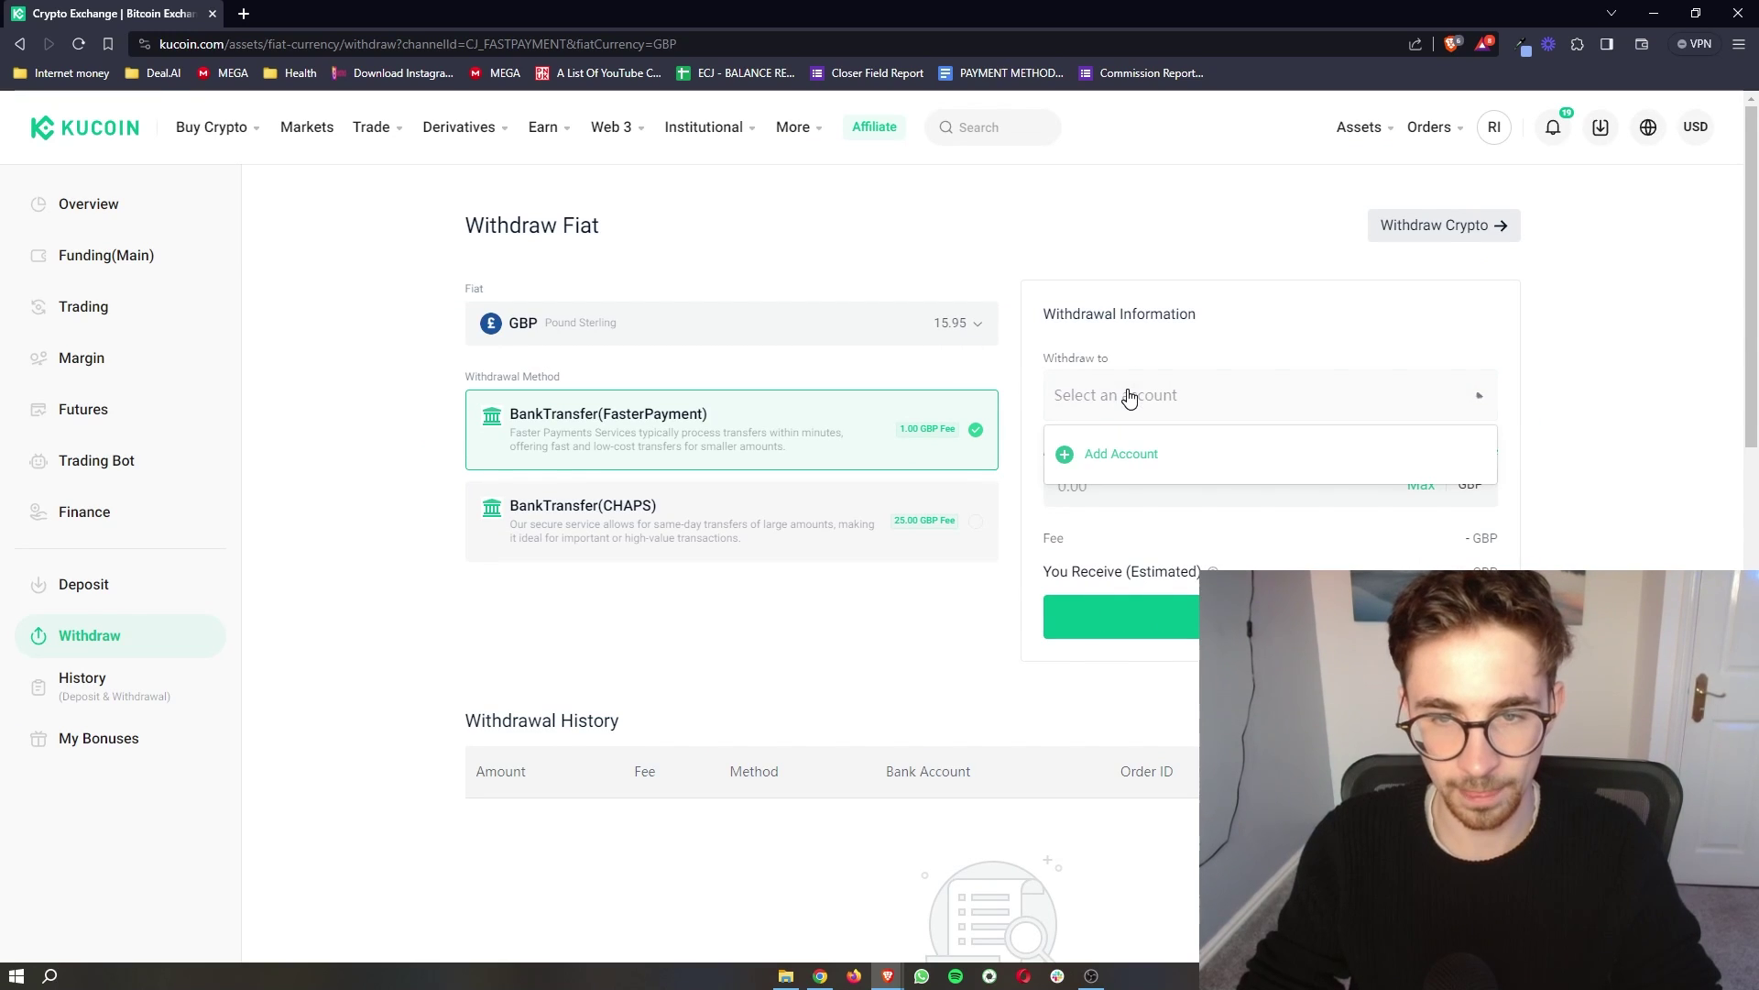
left_click(1116, 458)
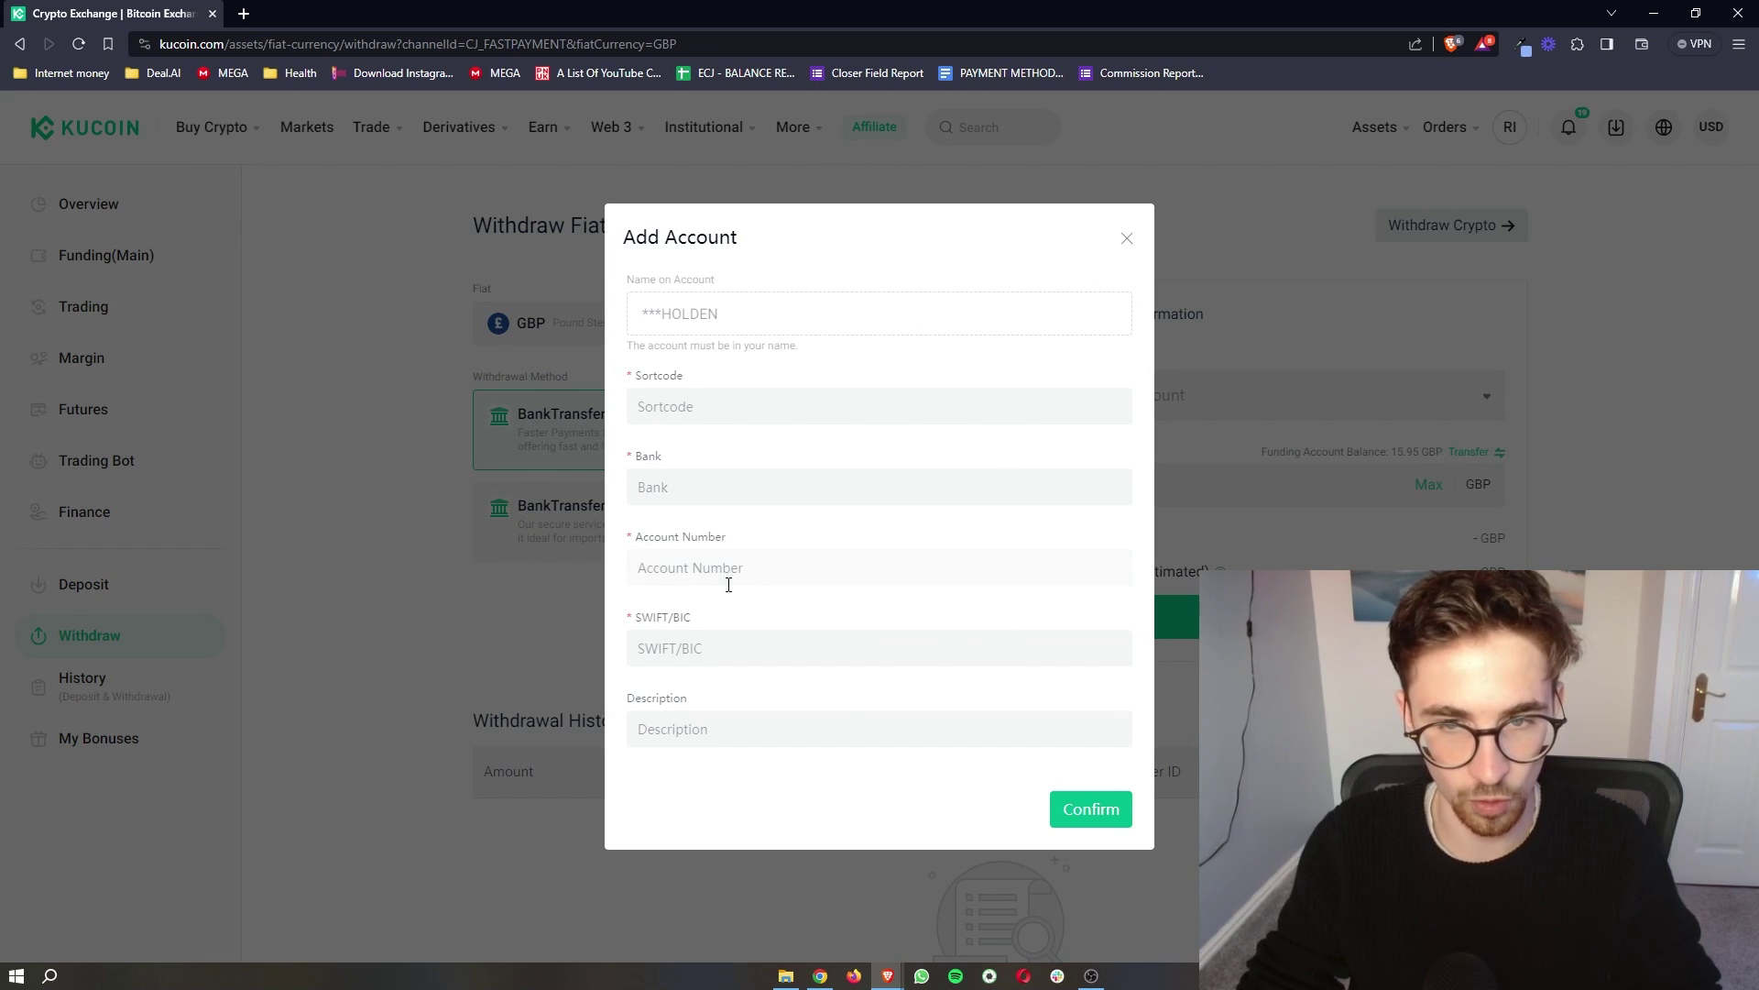
left_click(1127, 240)
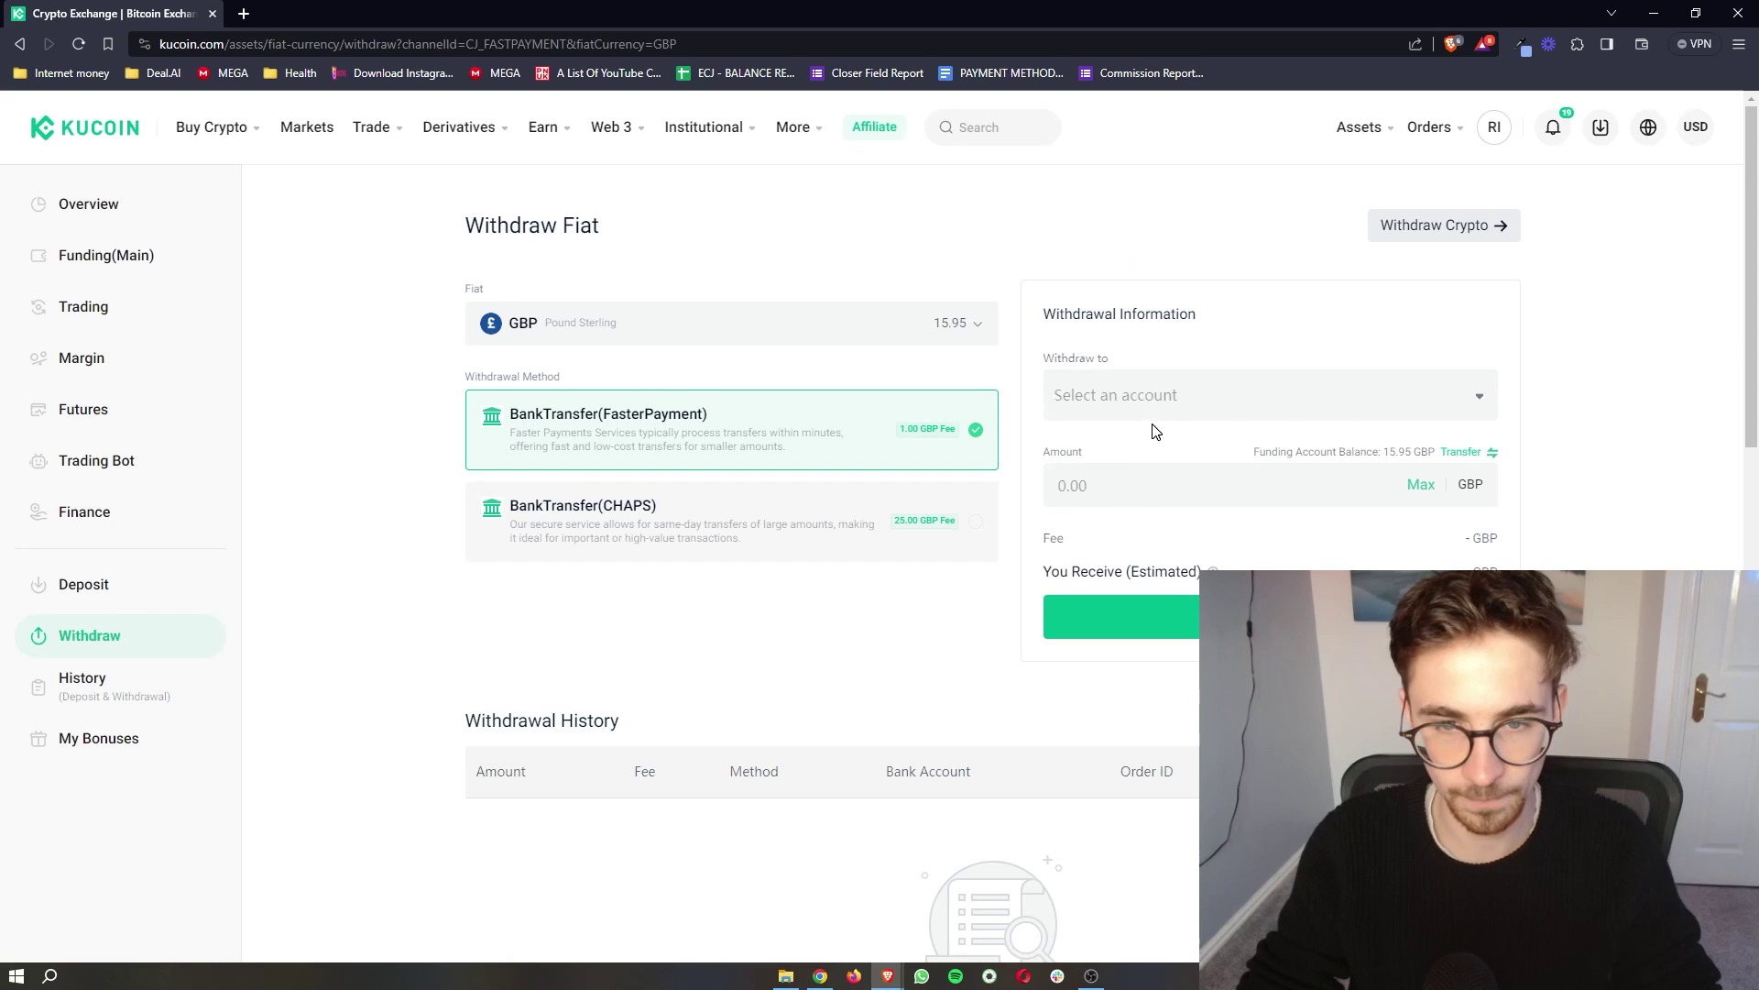
left_click(1420, 488)
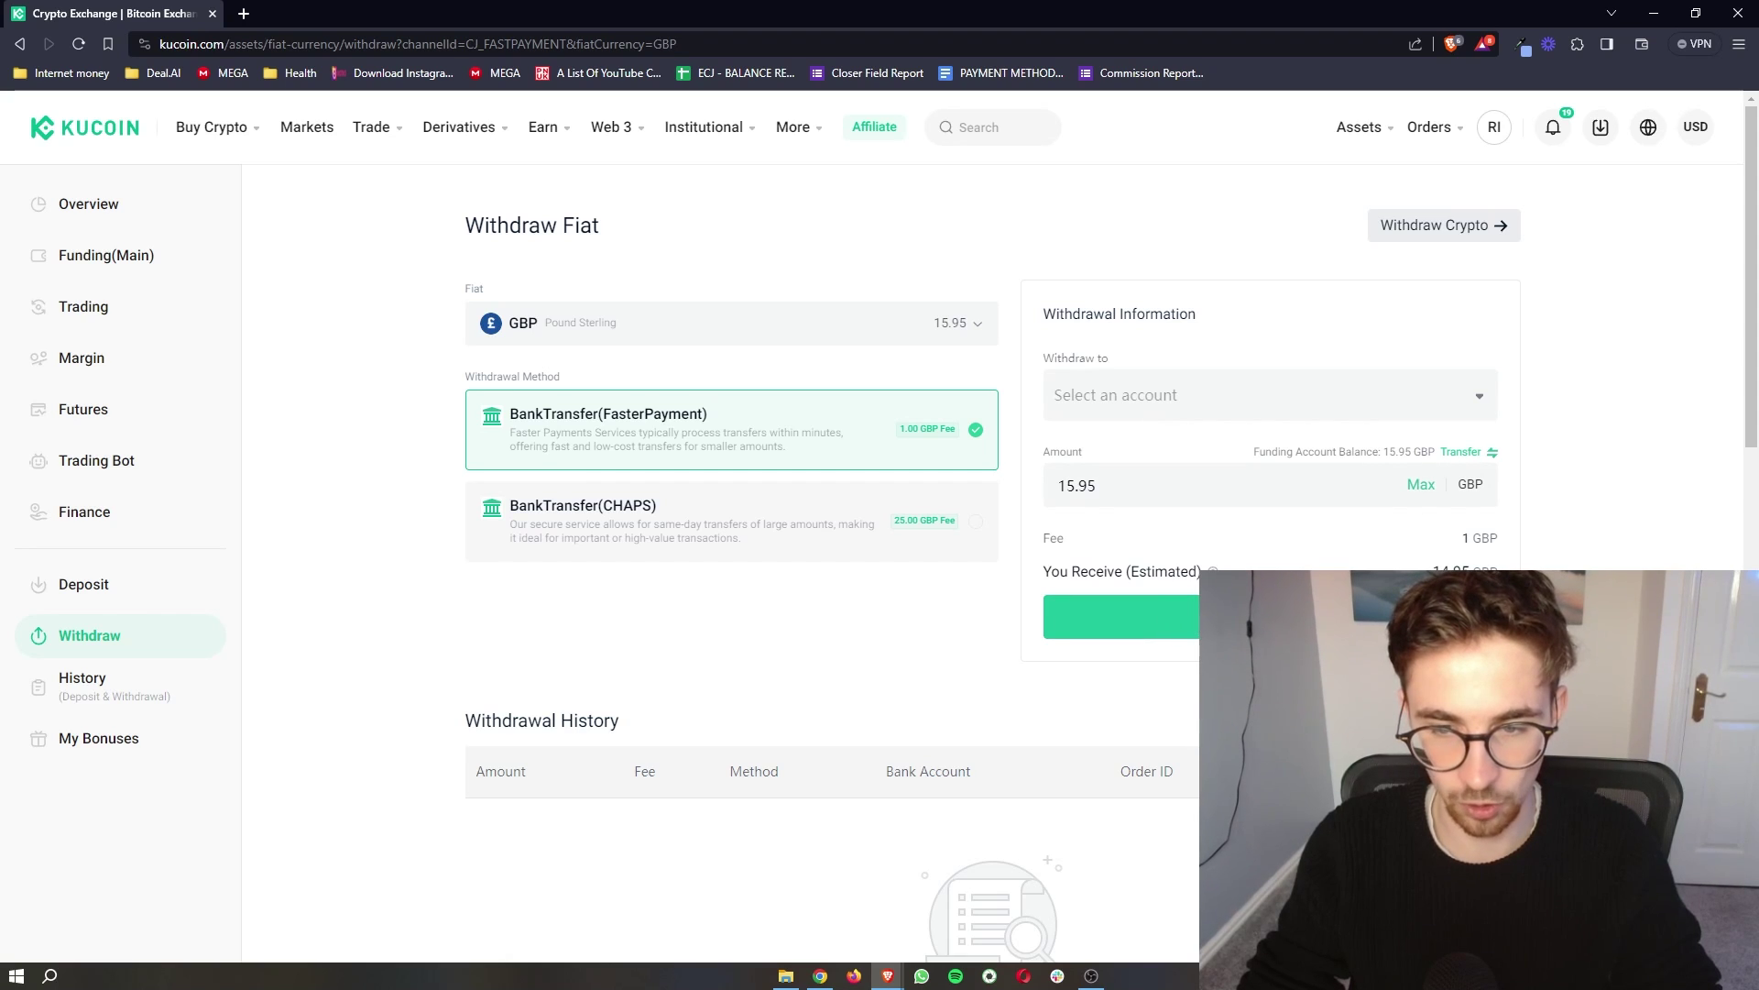
Leave the Withdraw Fiat form via the KuCoin logo, returning to the home page
left_click(84, 128)
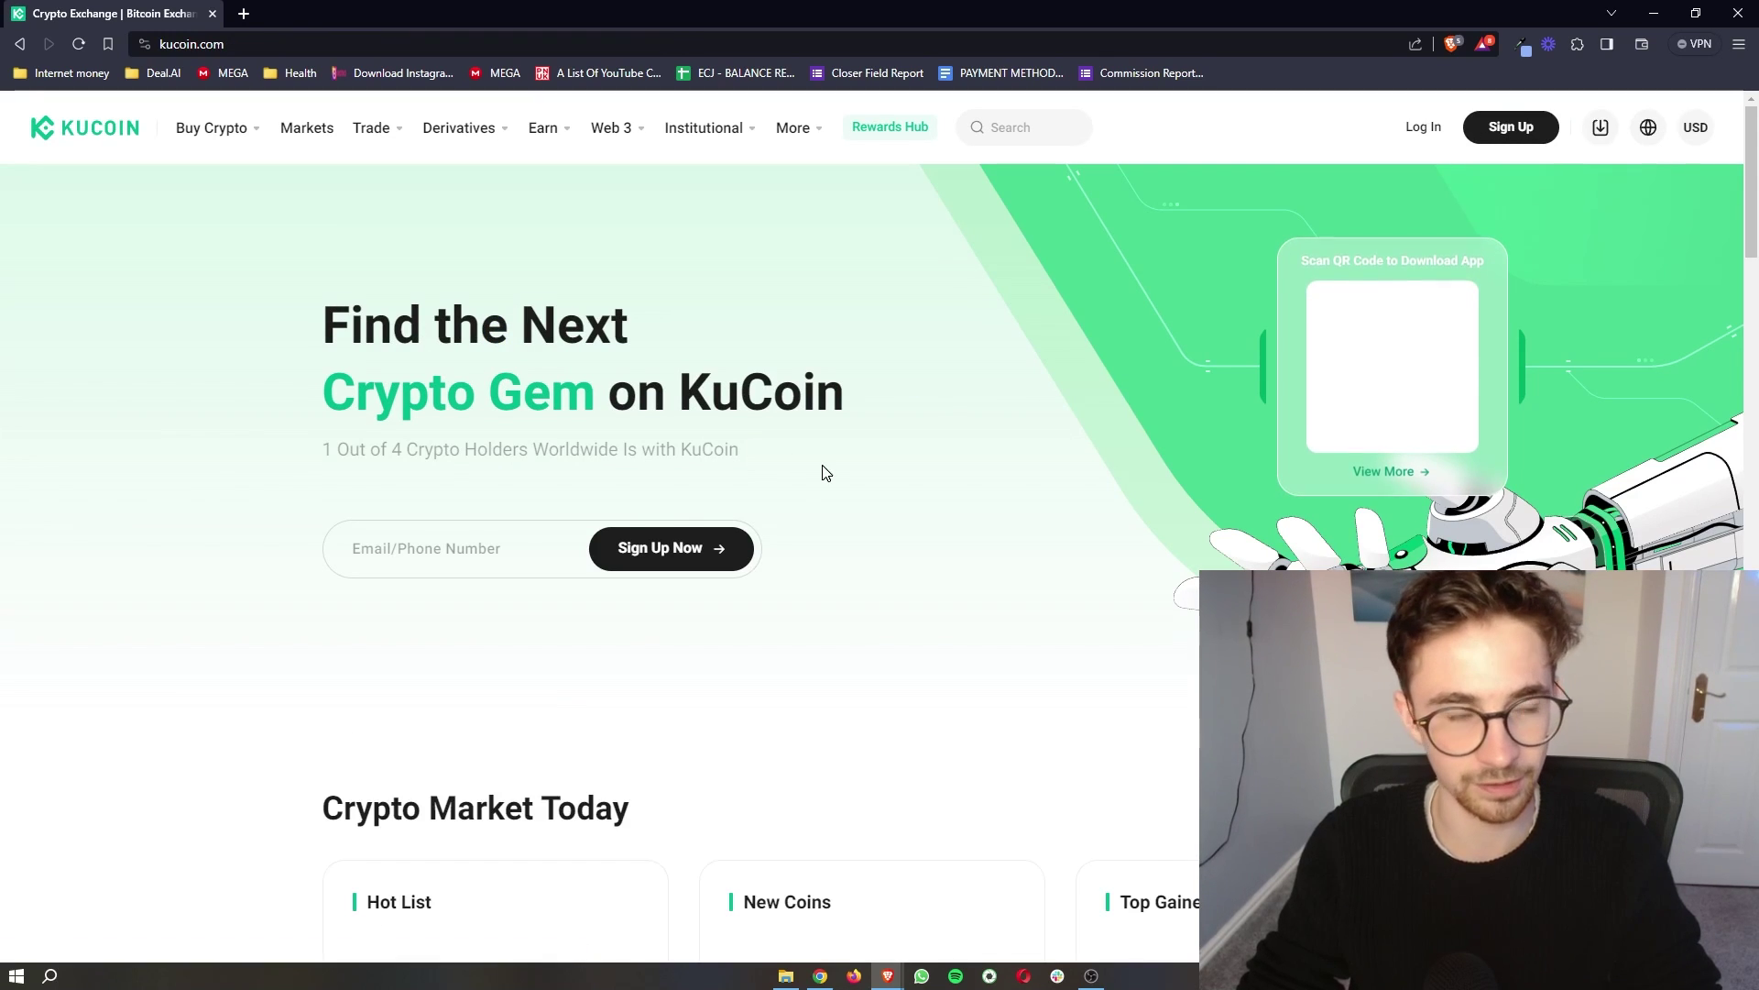